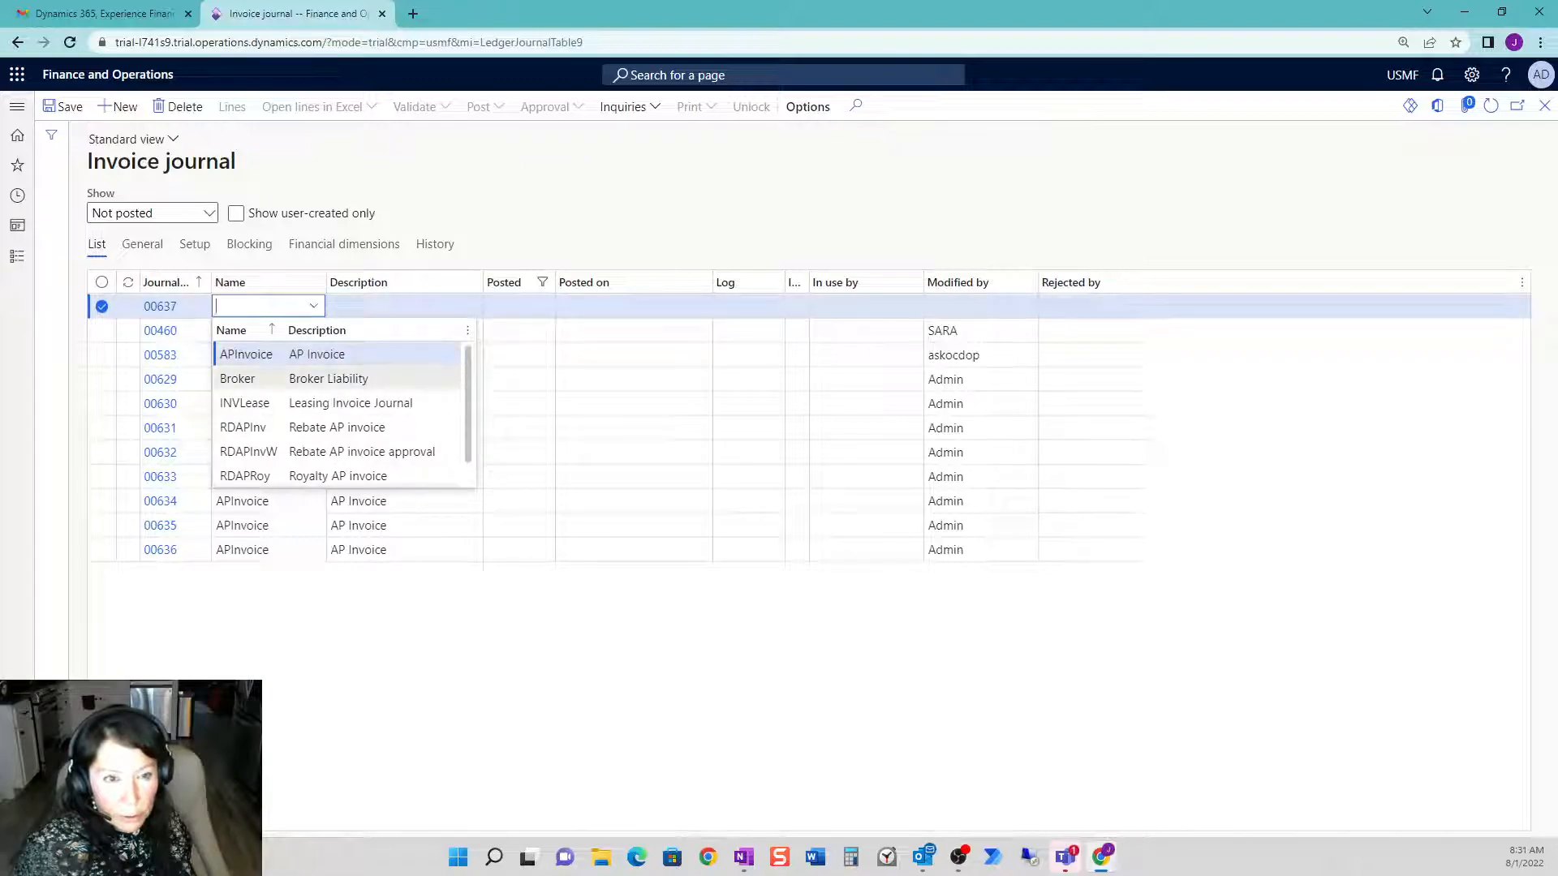
- Assign the APInvoice name to the new invoice journal and open its lines at the date
key("Tab")
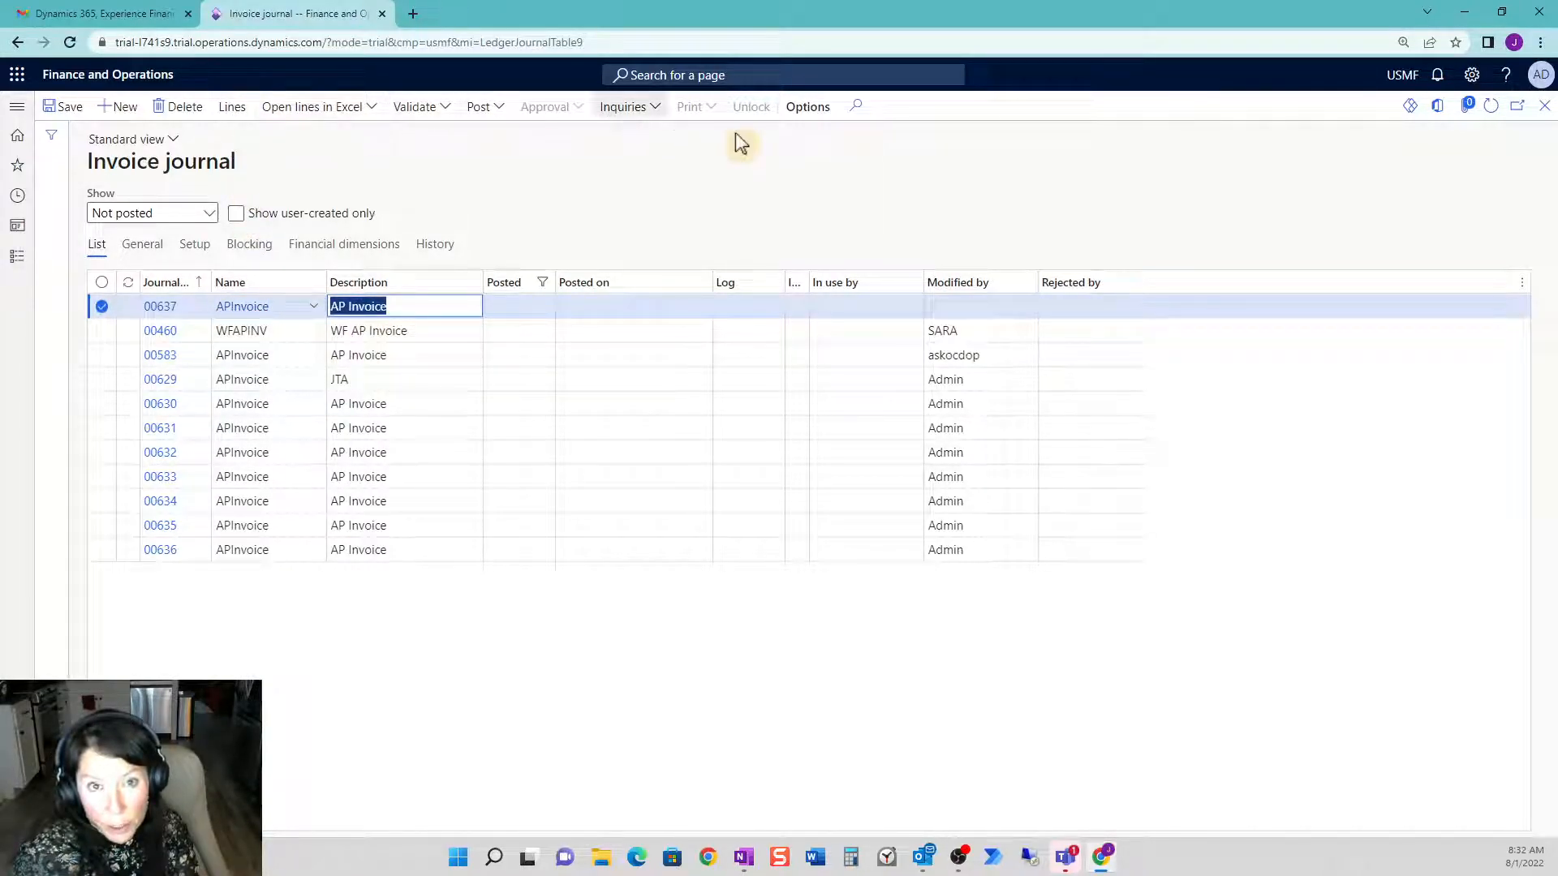
left_click(237, 113)
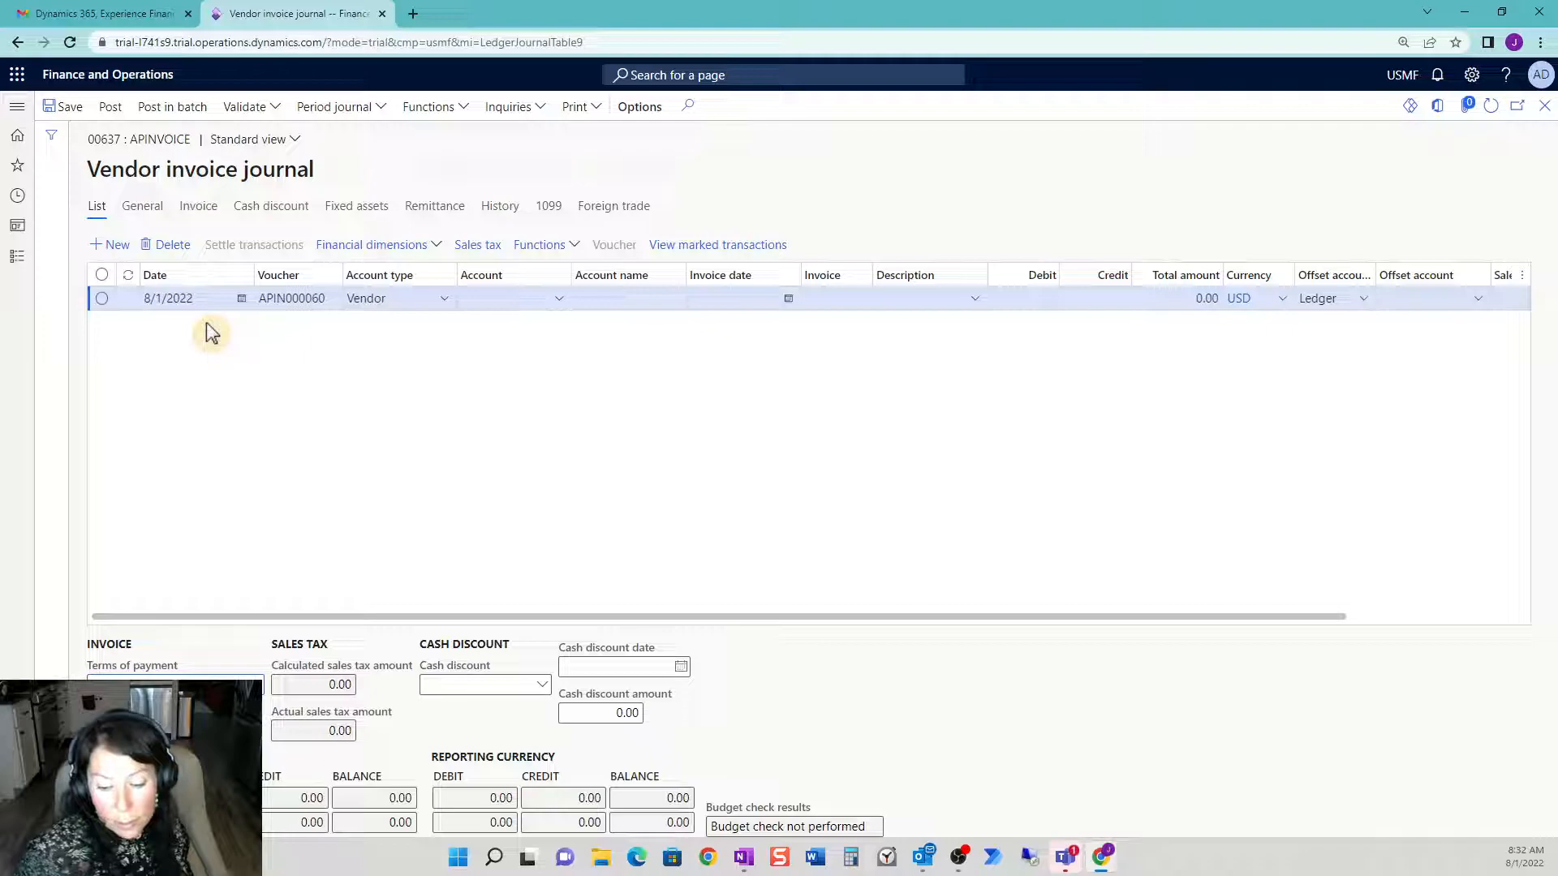
left_click_drag(197, 299, 135, 297)
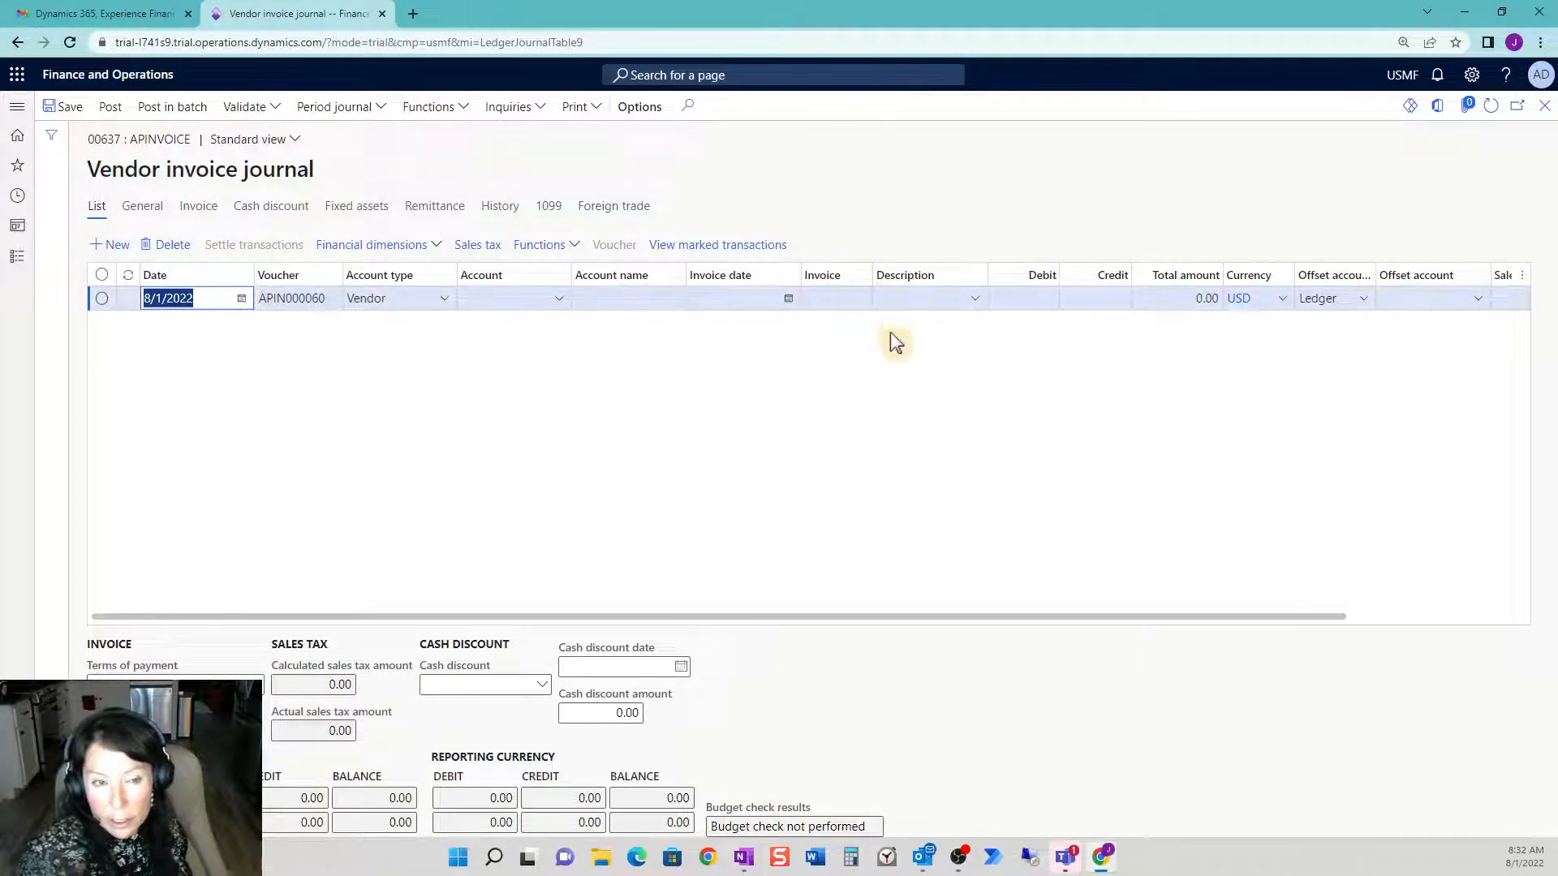
- Close both journal pages to return to the dashboard and change the session date to 7/31/2022
left_click(1544, 113)
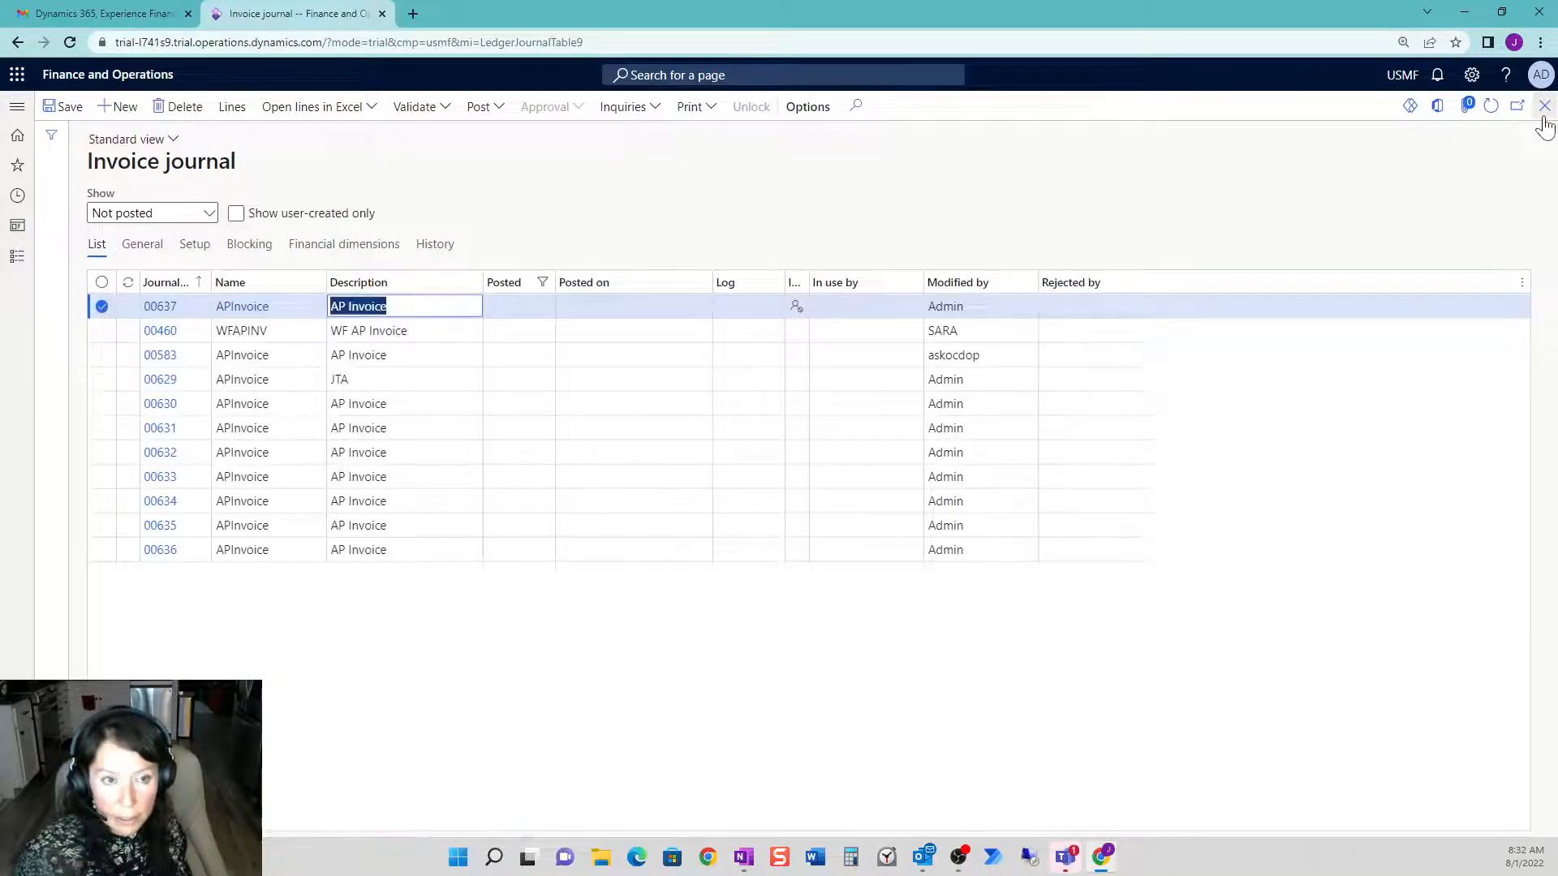
left_click(1545, 113)
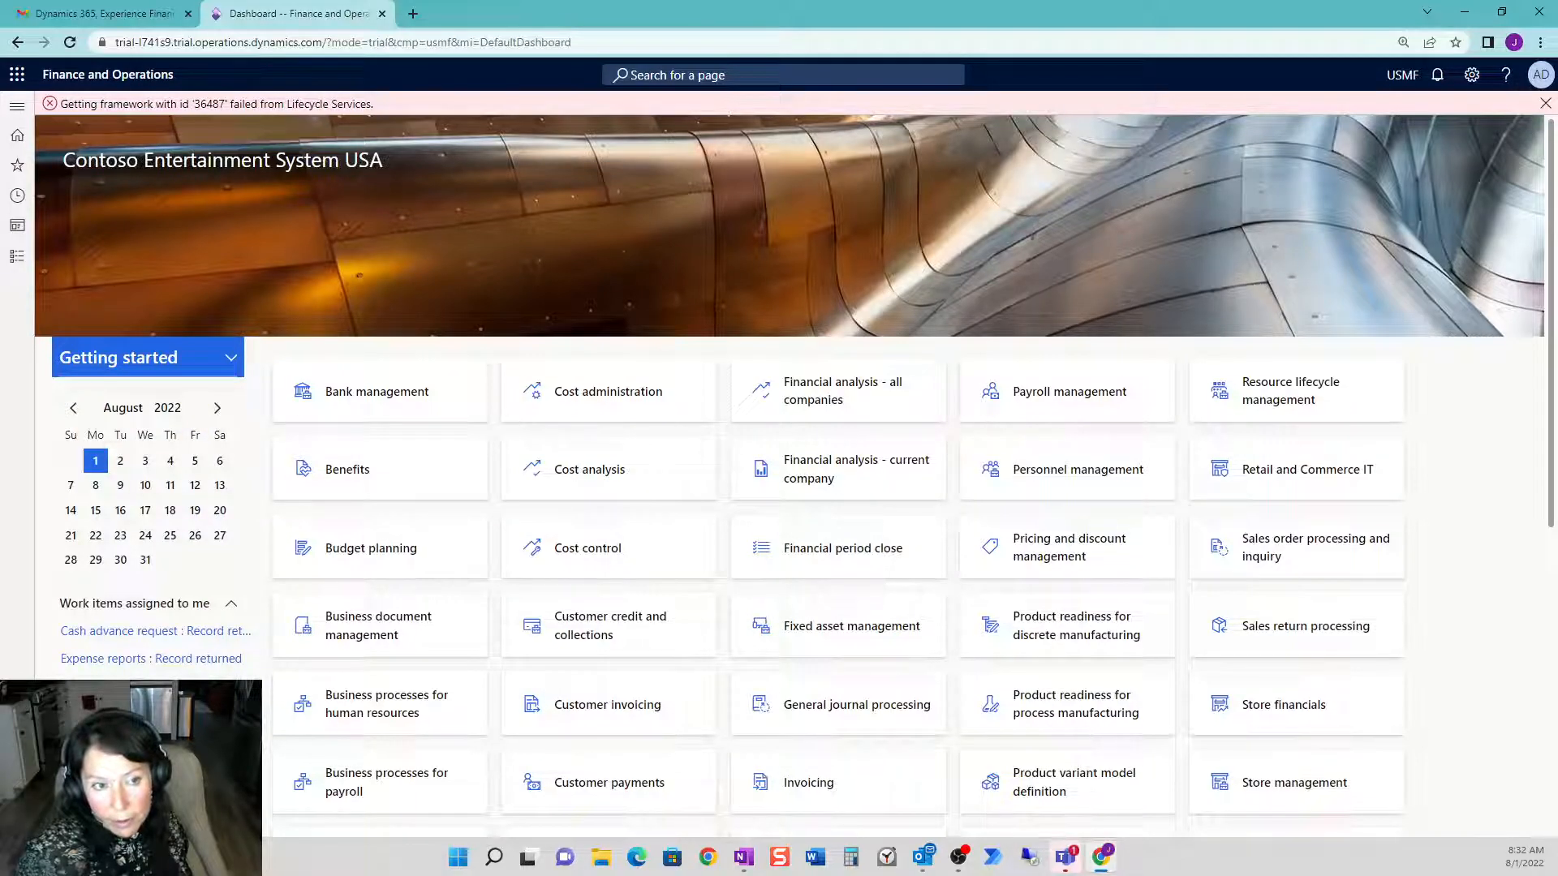
left_click(73, 408)
left_click(71, 585)
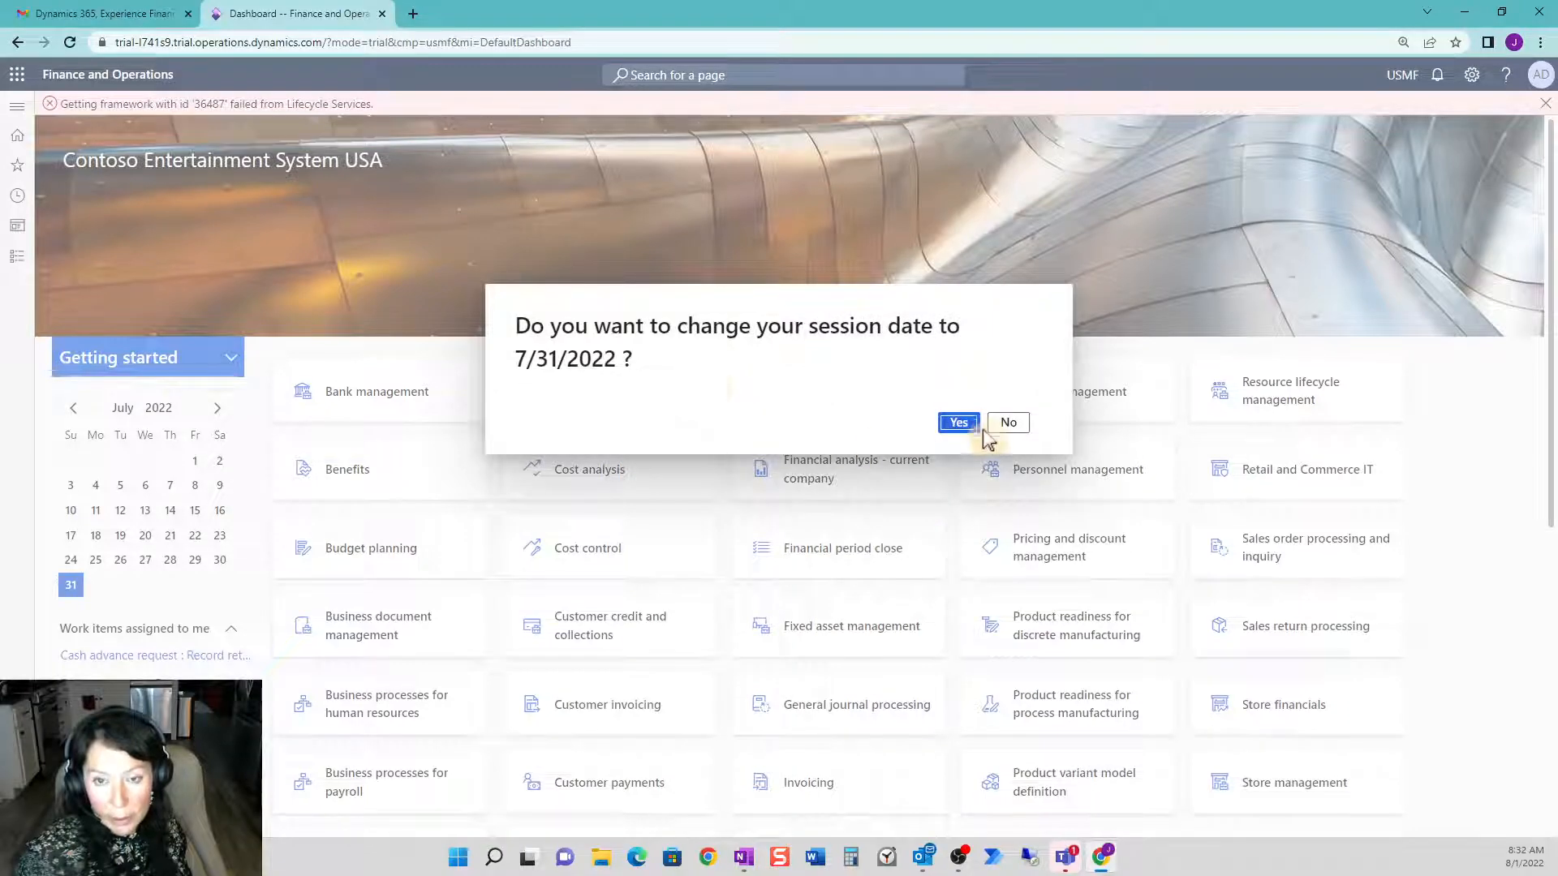
left_click(958, 423)
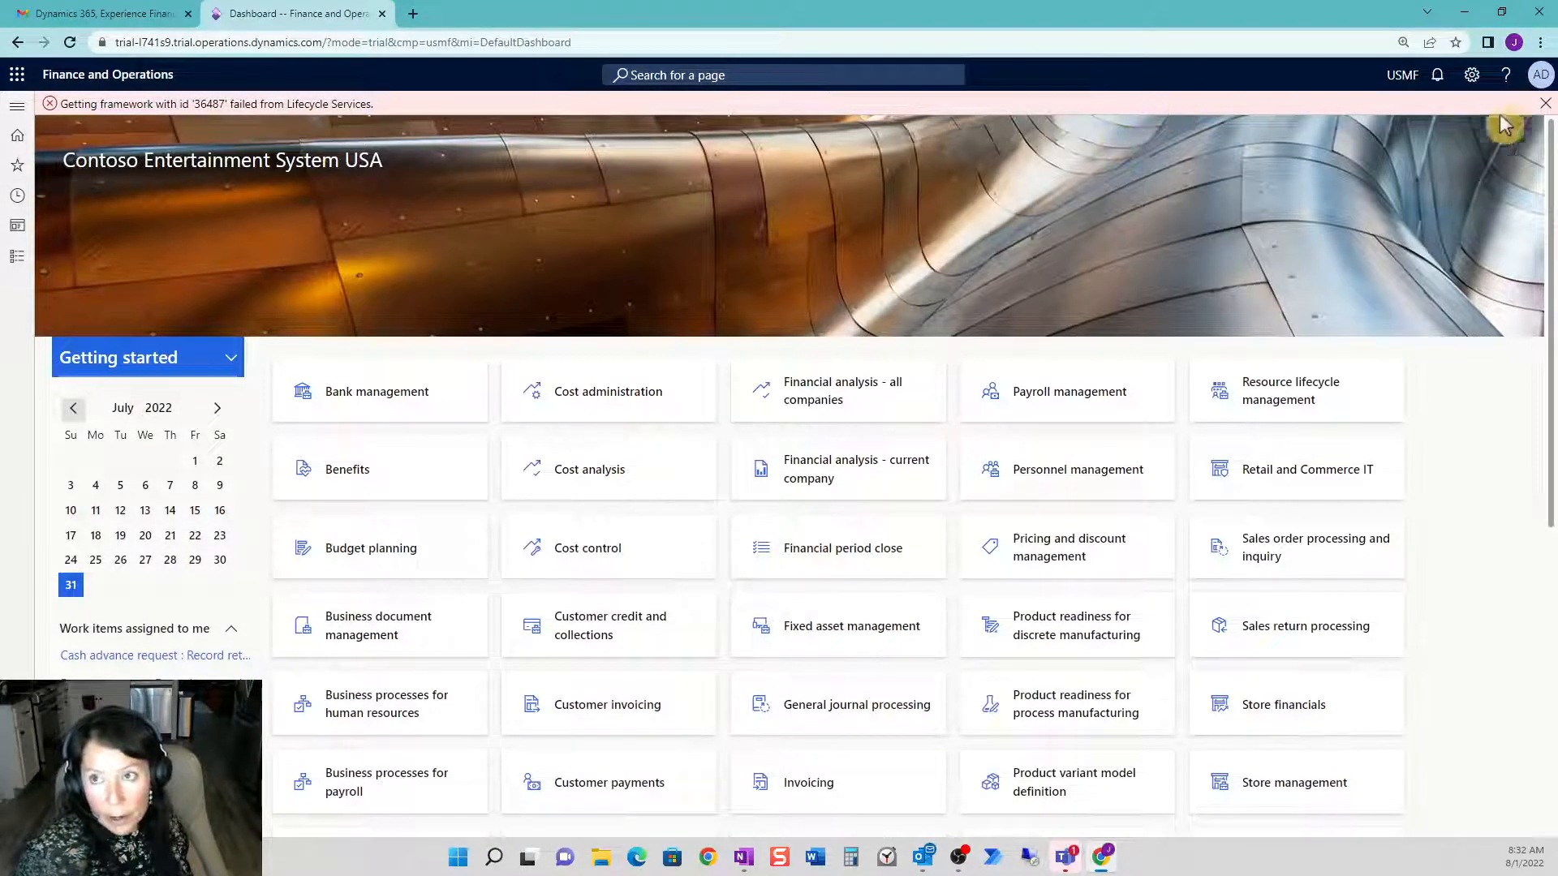
- Go back to the Accounts payable invoice journals and open the lines of journal 00637
left_click(1546, 104)
left_click(17, 257)
left_click(34, 286)
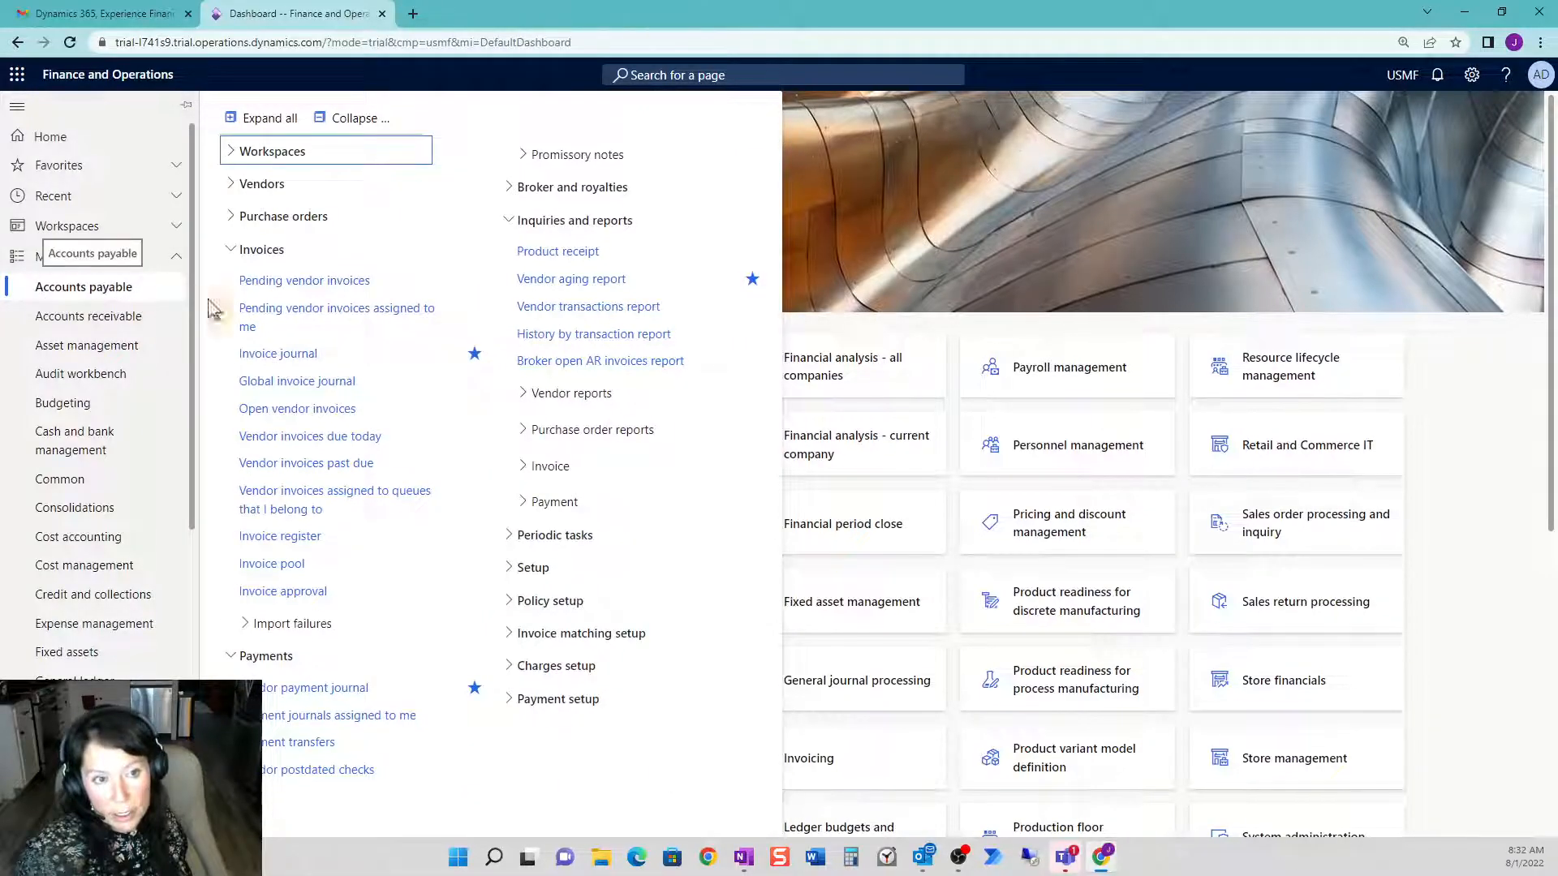
left_click(445, 388)
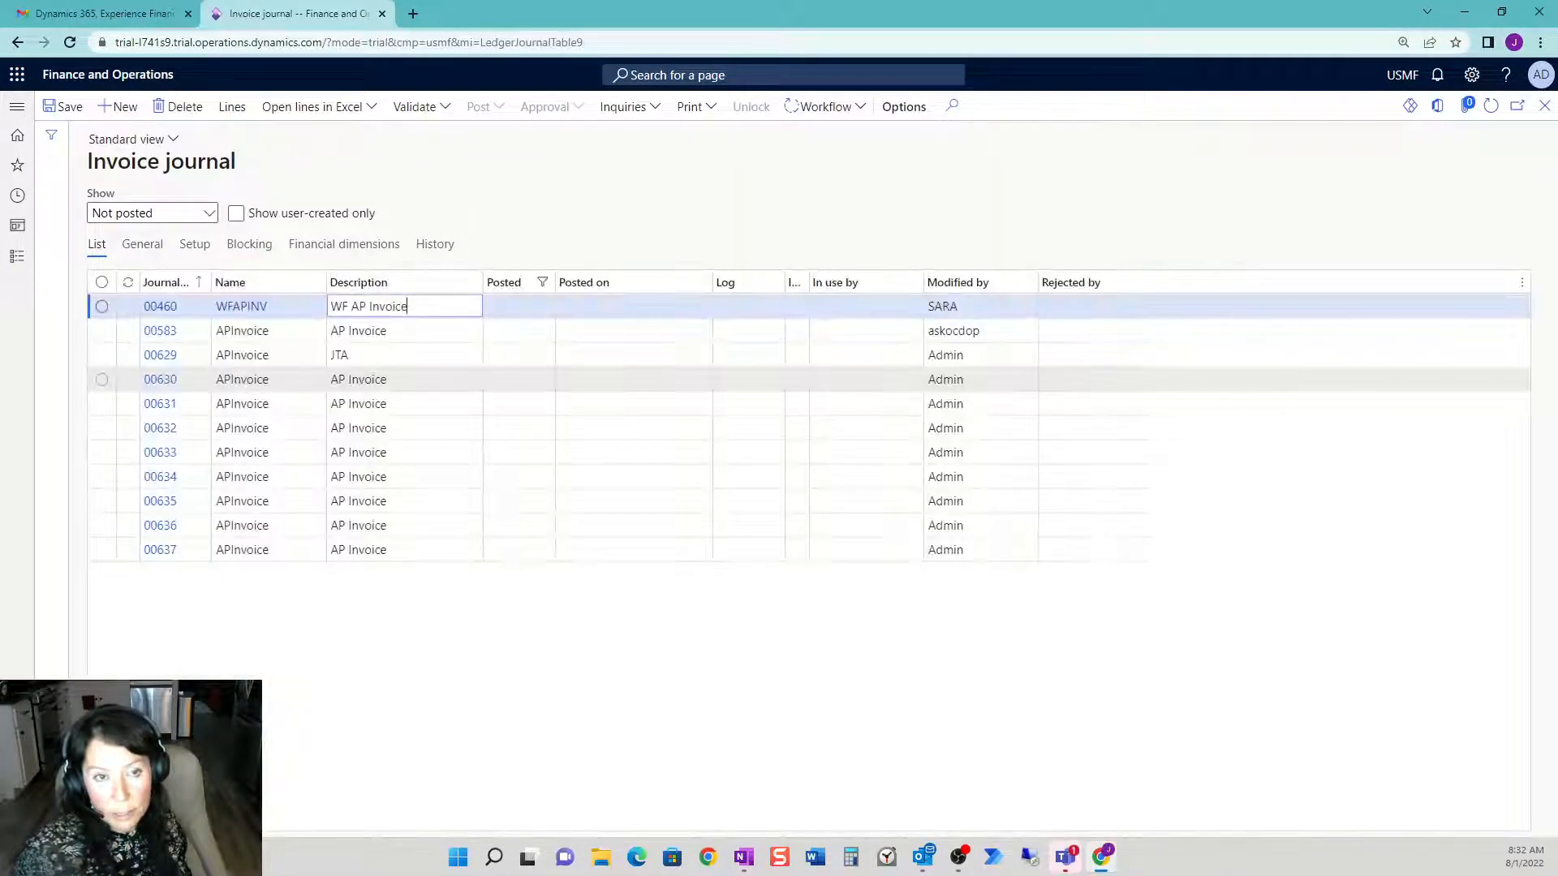
left_click(441, 557)
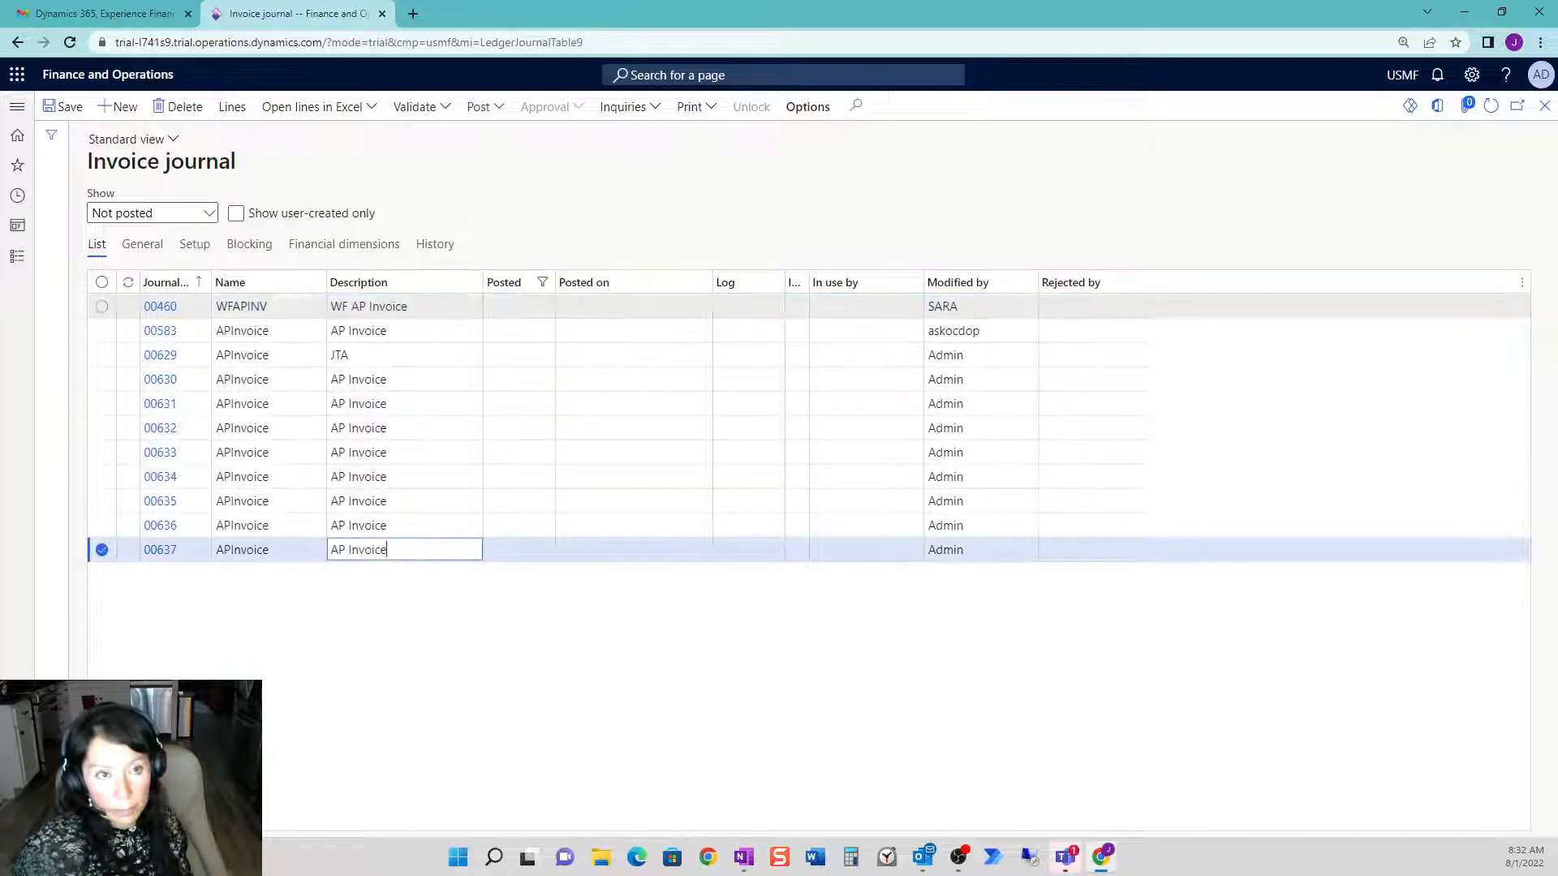
left_click(227, 113)
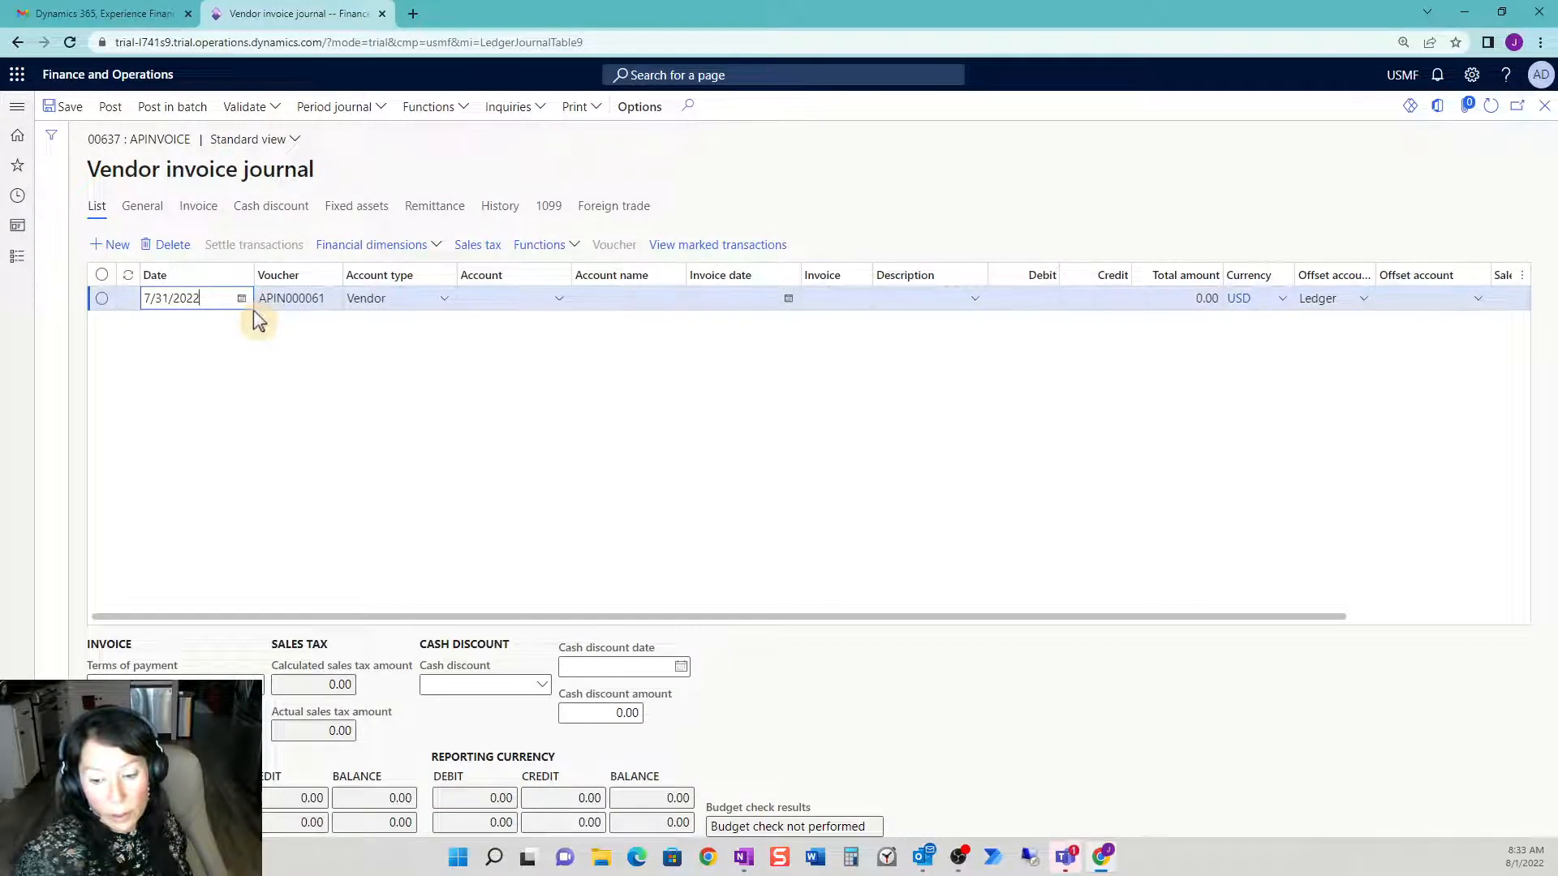
- Add two extra blank lines to the vendor invoice journal and delete both of them
left_click(105, 247)
left_click(107, 246)
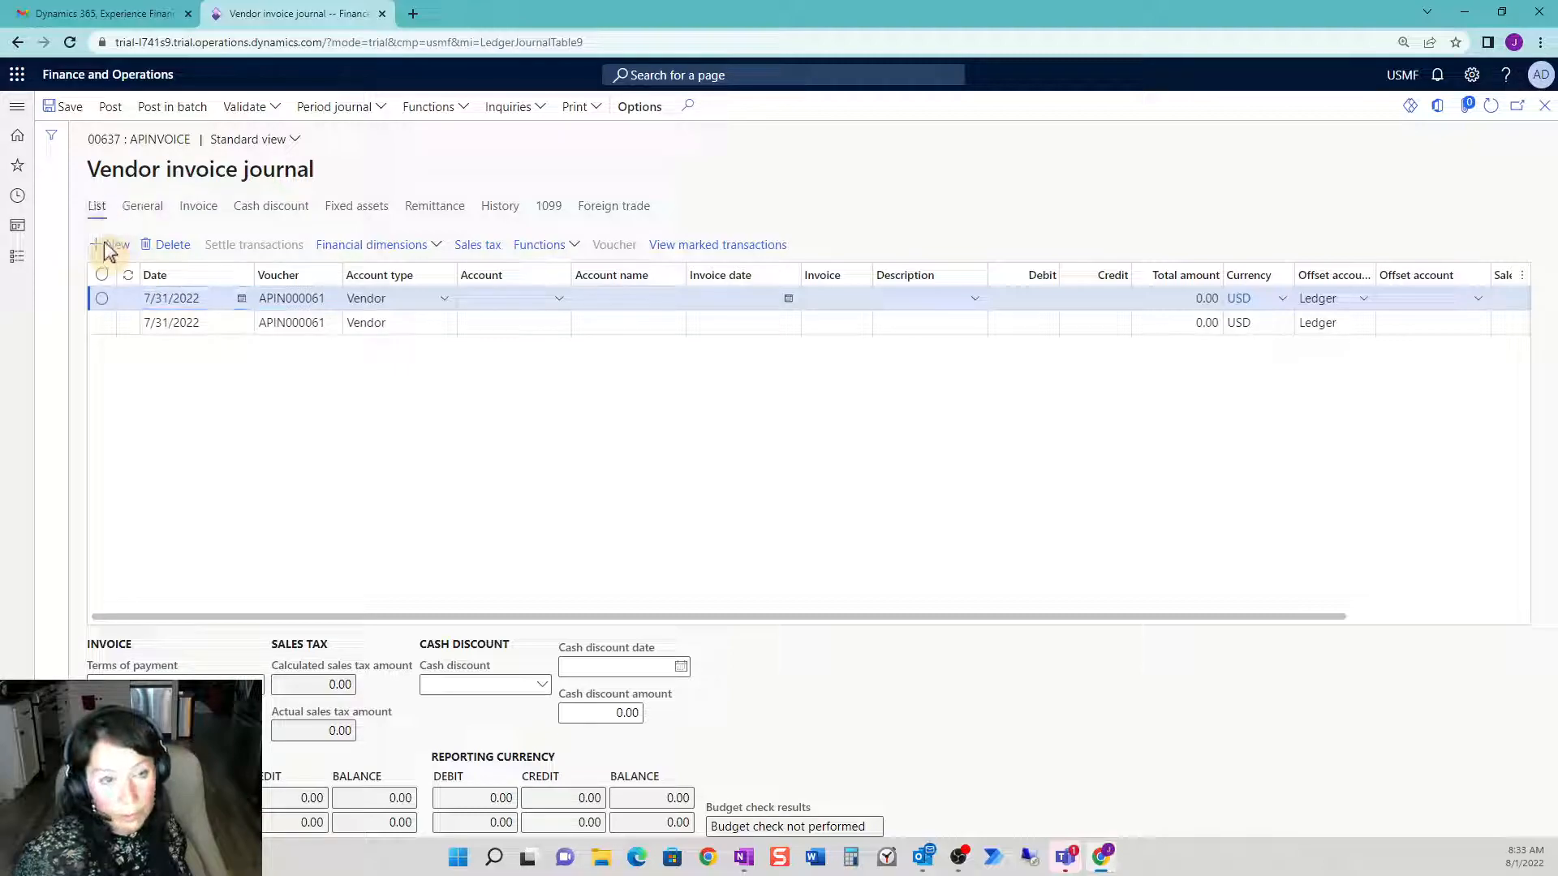
left_click(101, 322)
left_click(102, 346)
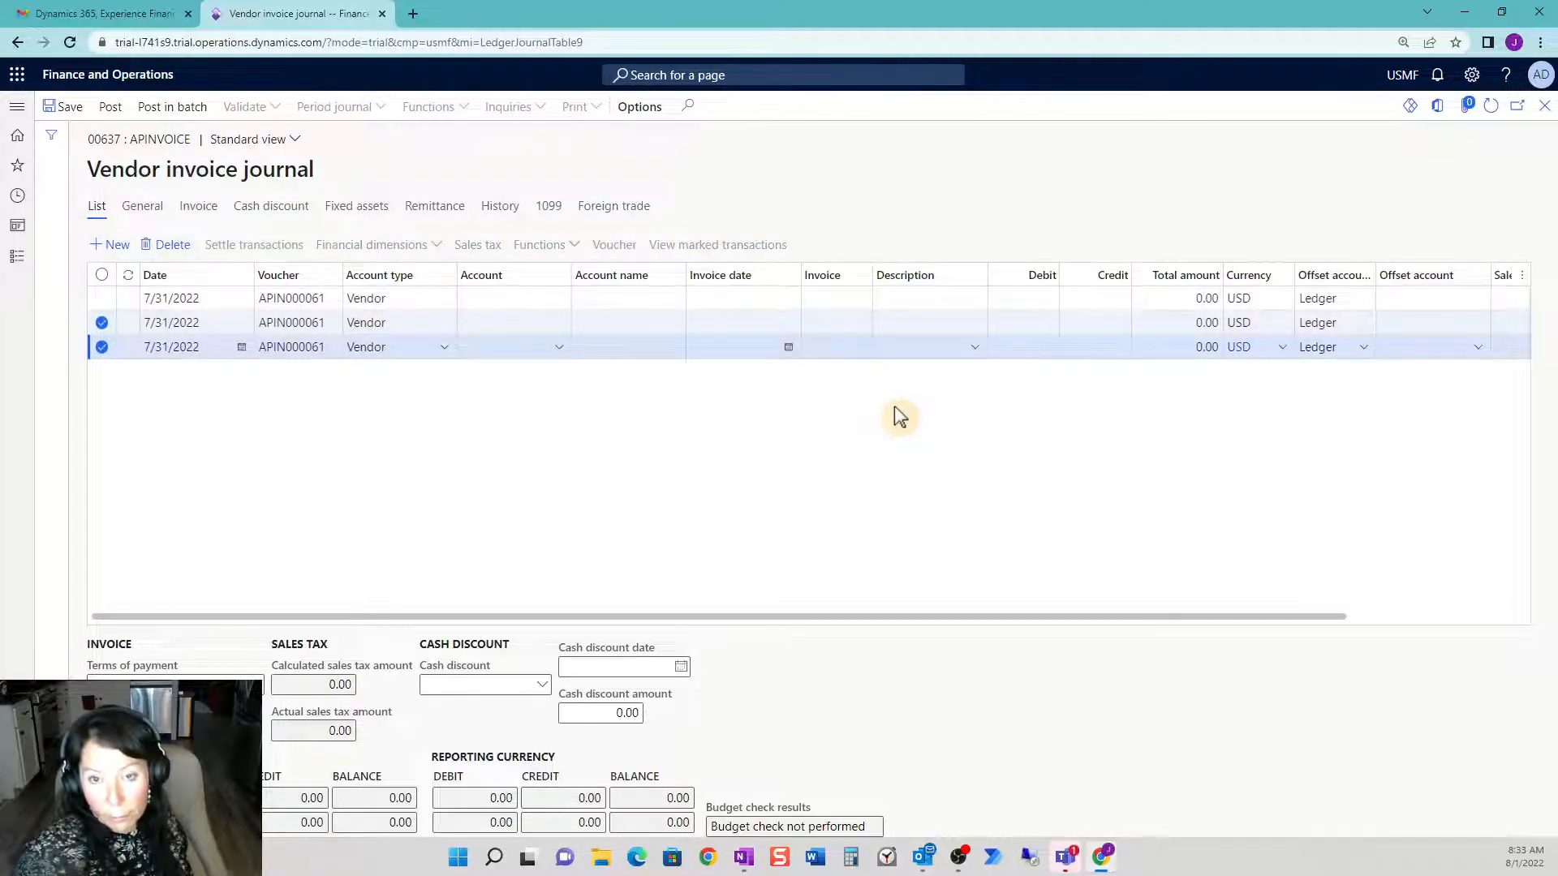
left_click(175, 246)
left_click(963, 428)
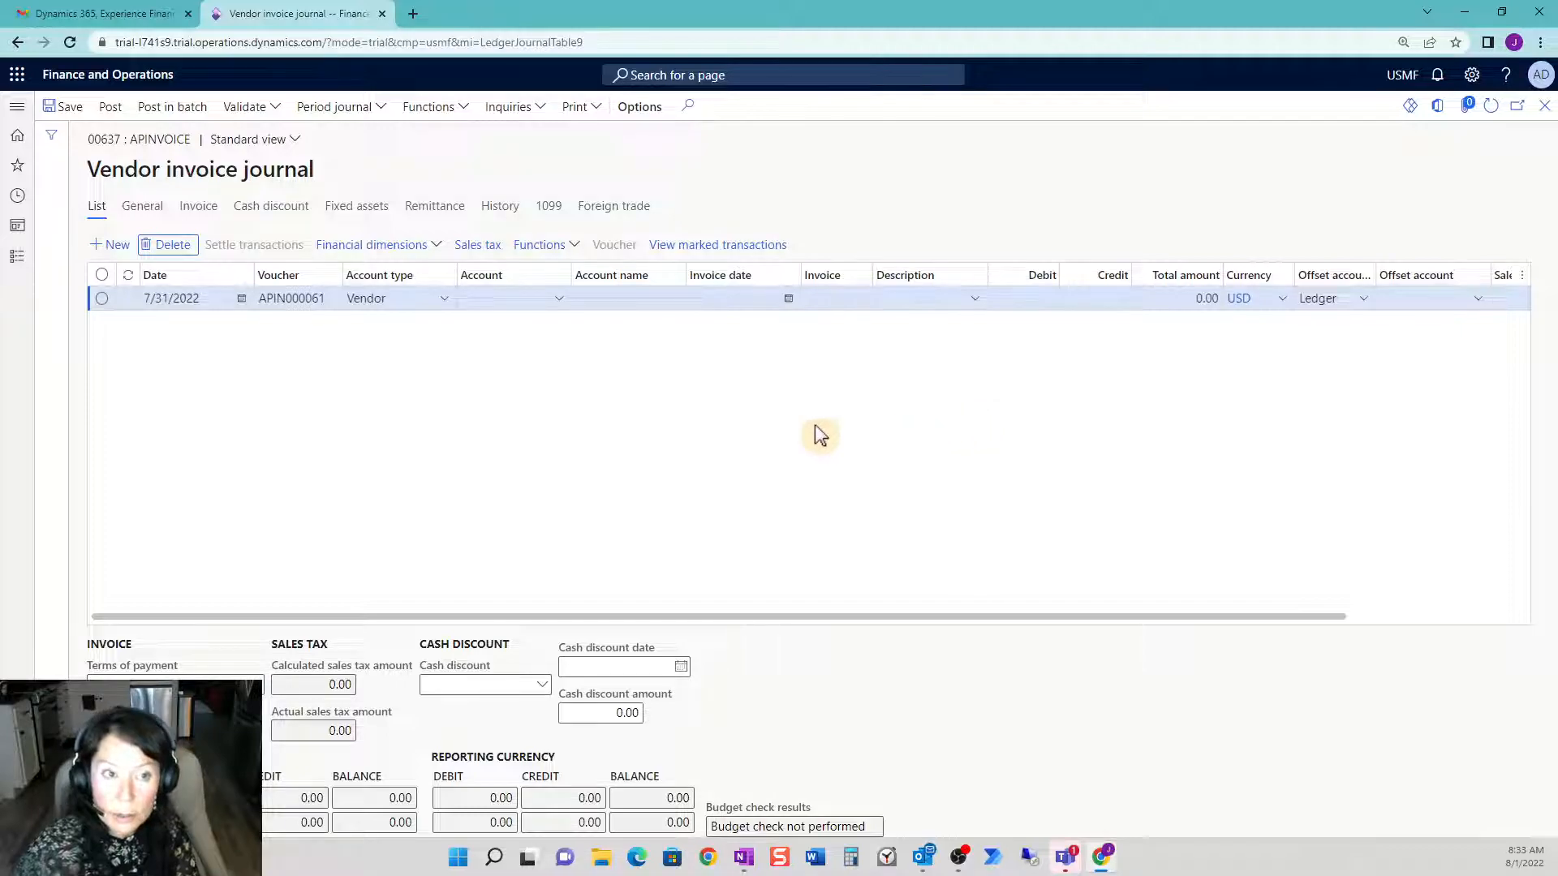
- Choose the Acme Office vendor for the journal line and set its invoice date to 7/8/2022
left_click(557, 300)
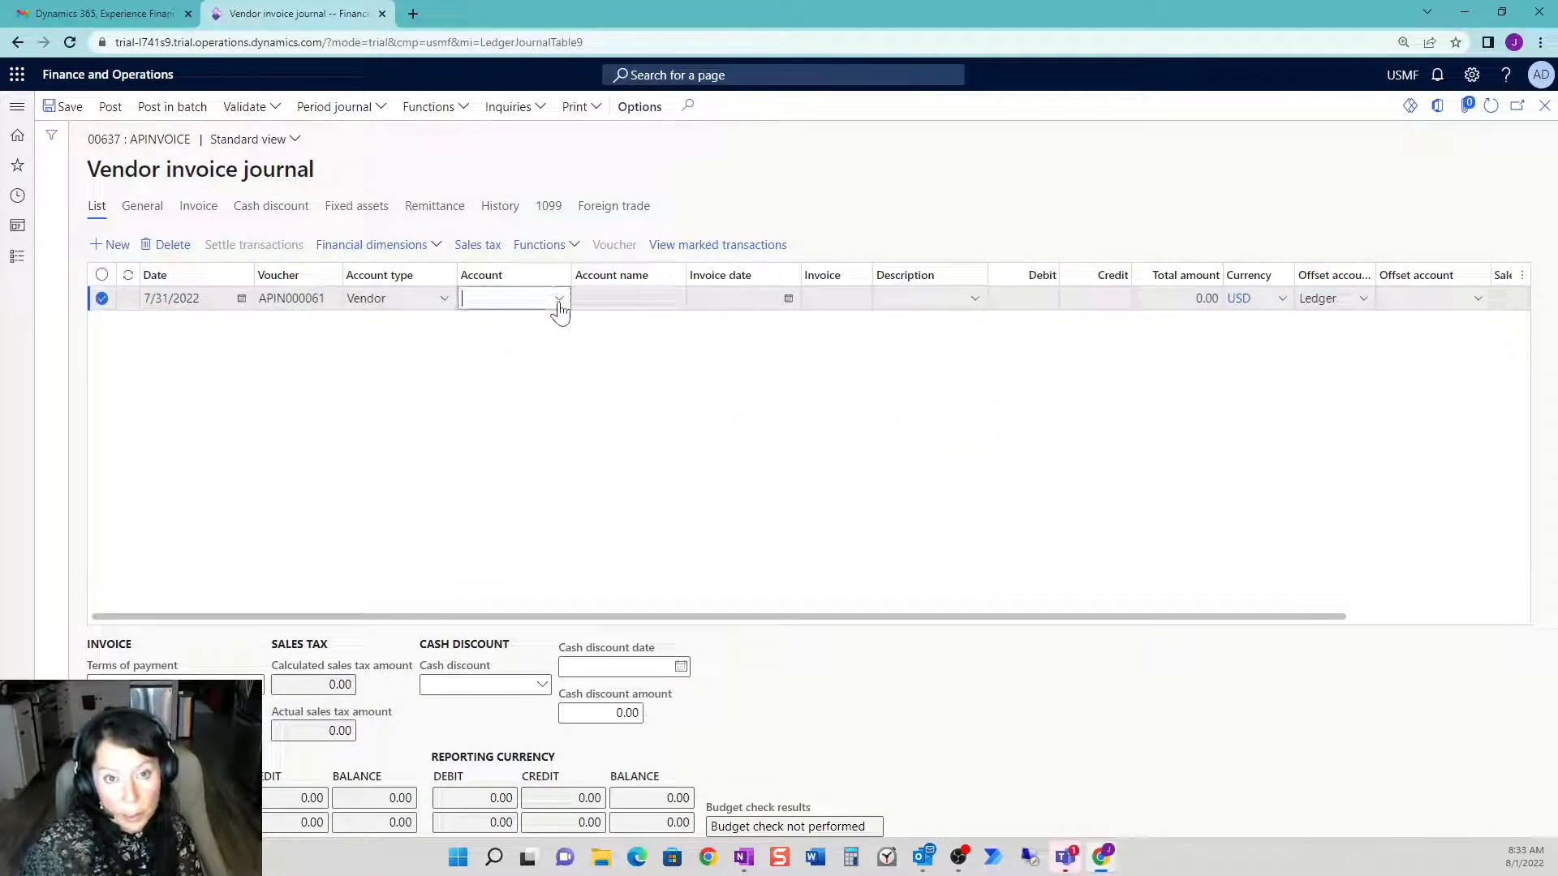
left_click(577, 348)
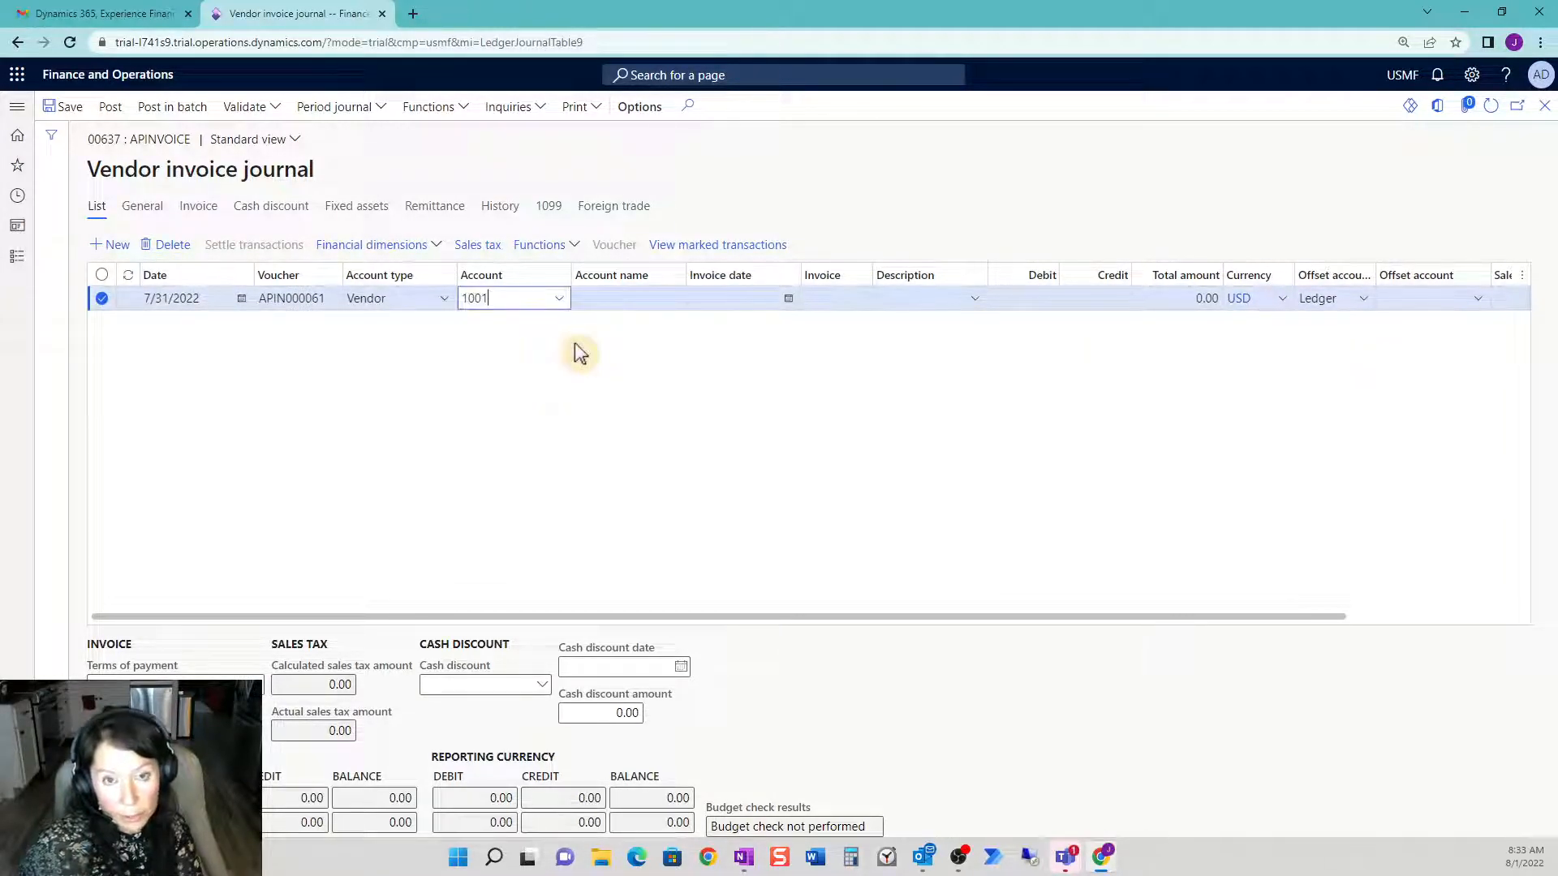
key("Tab")
key("Tab")
left_click(788, 299)
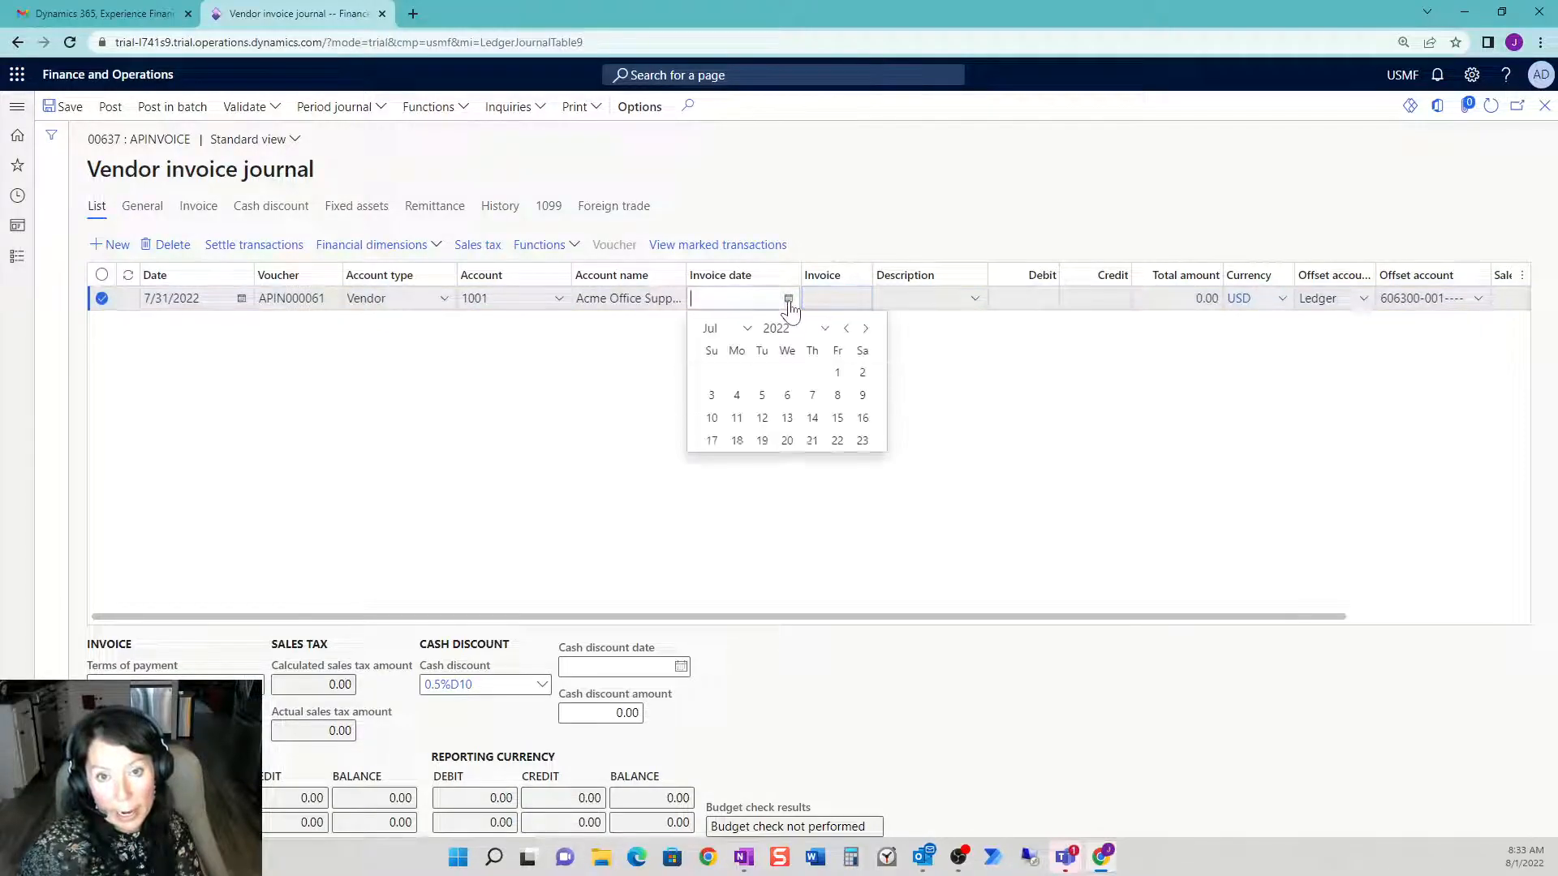
left_click(839, 395)
key("Tab")
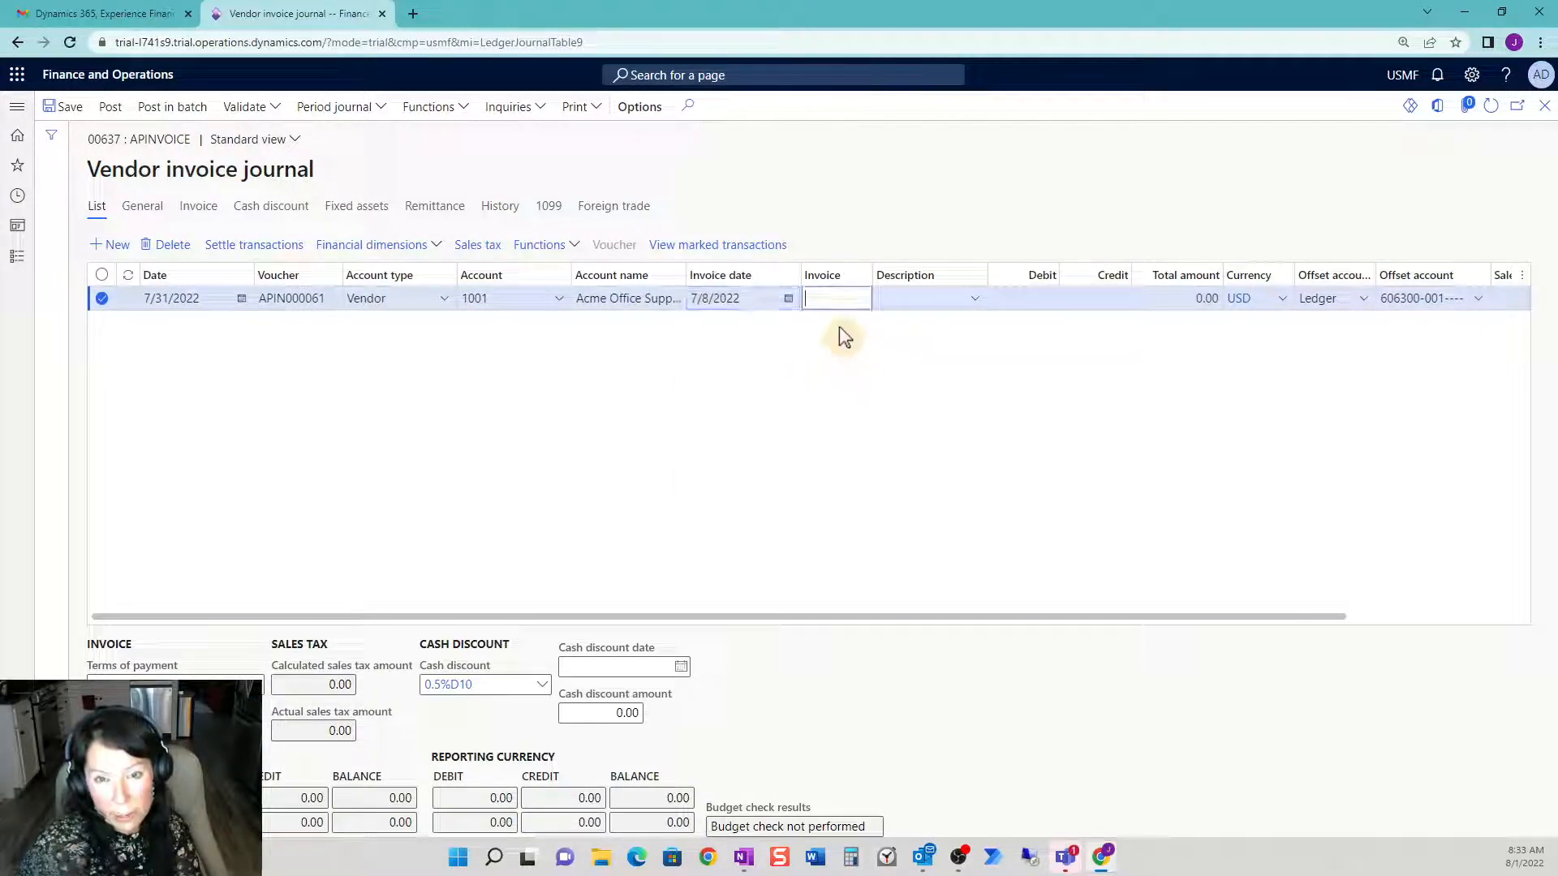
- Enter TEST123 as the line's invoice number and choose Invoice as its description
type("TEST123")
key("Tab")
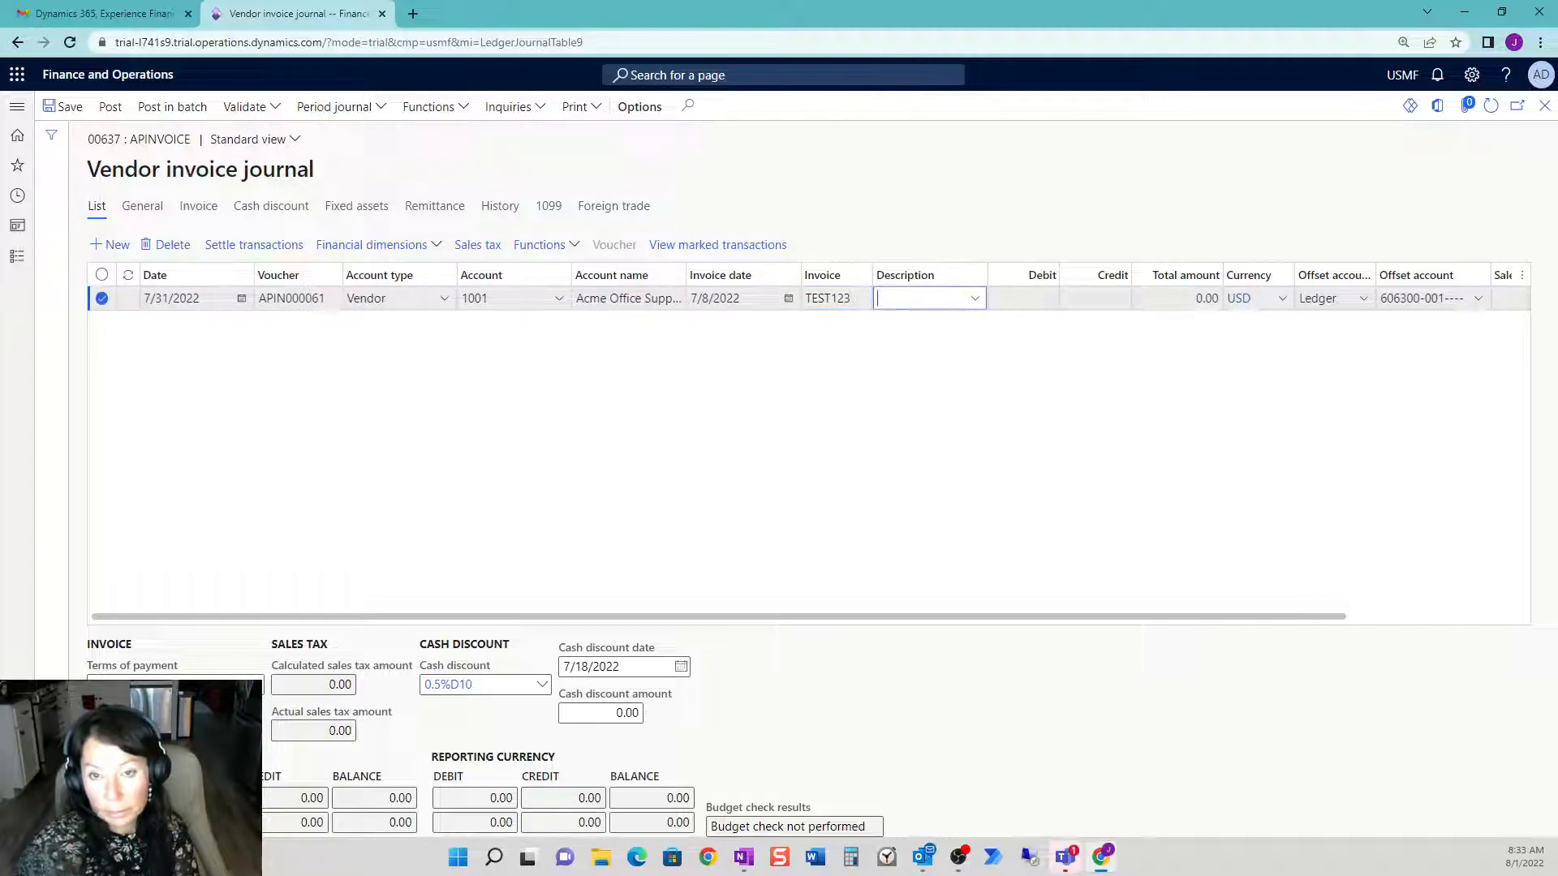
left_click(974, 298)
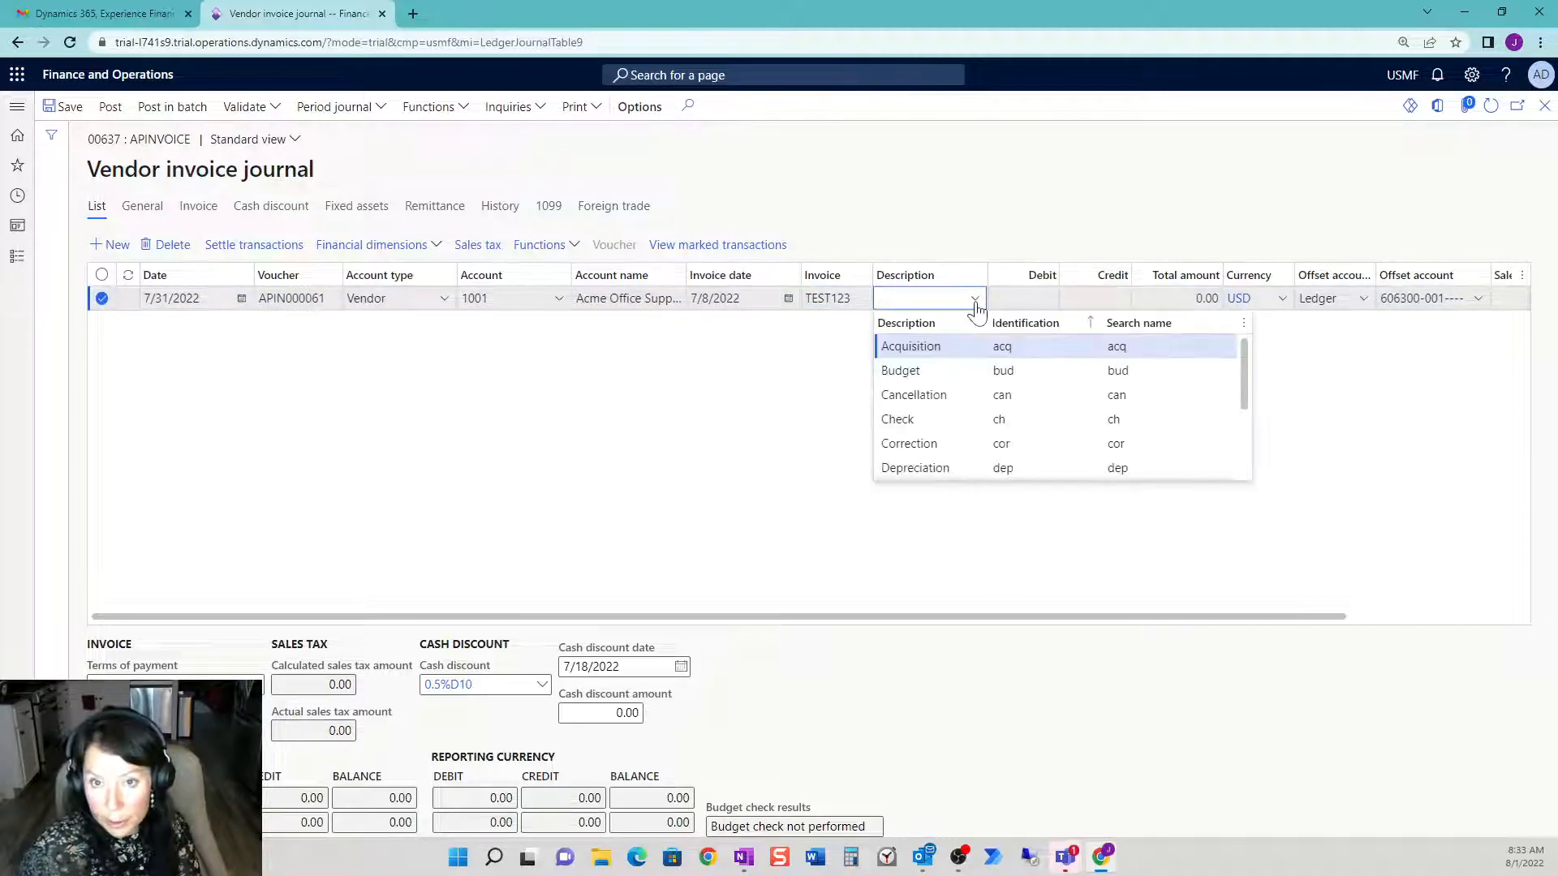
scroll(1055, 390, "down", 2)
left_click(966, 417)
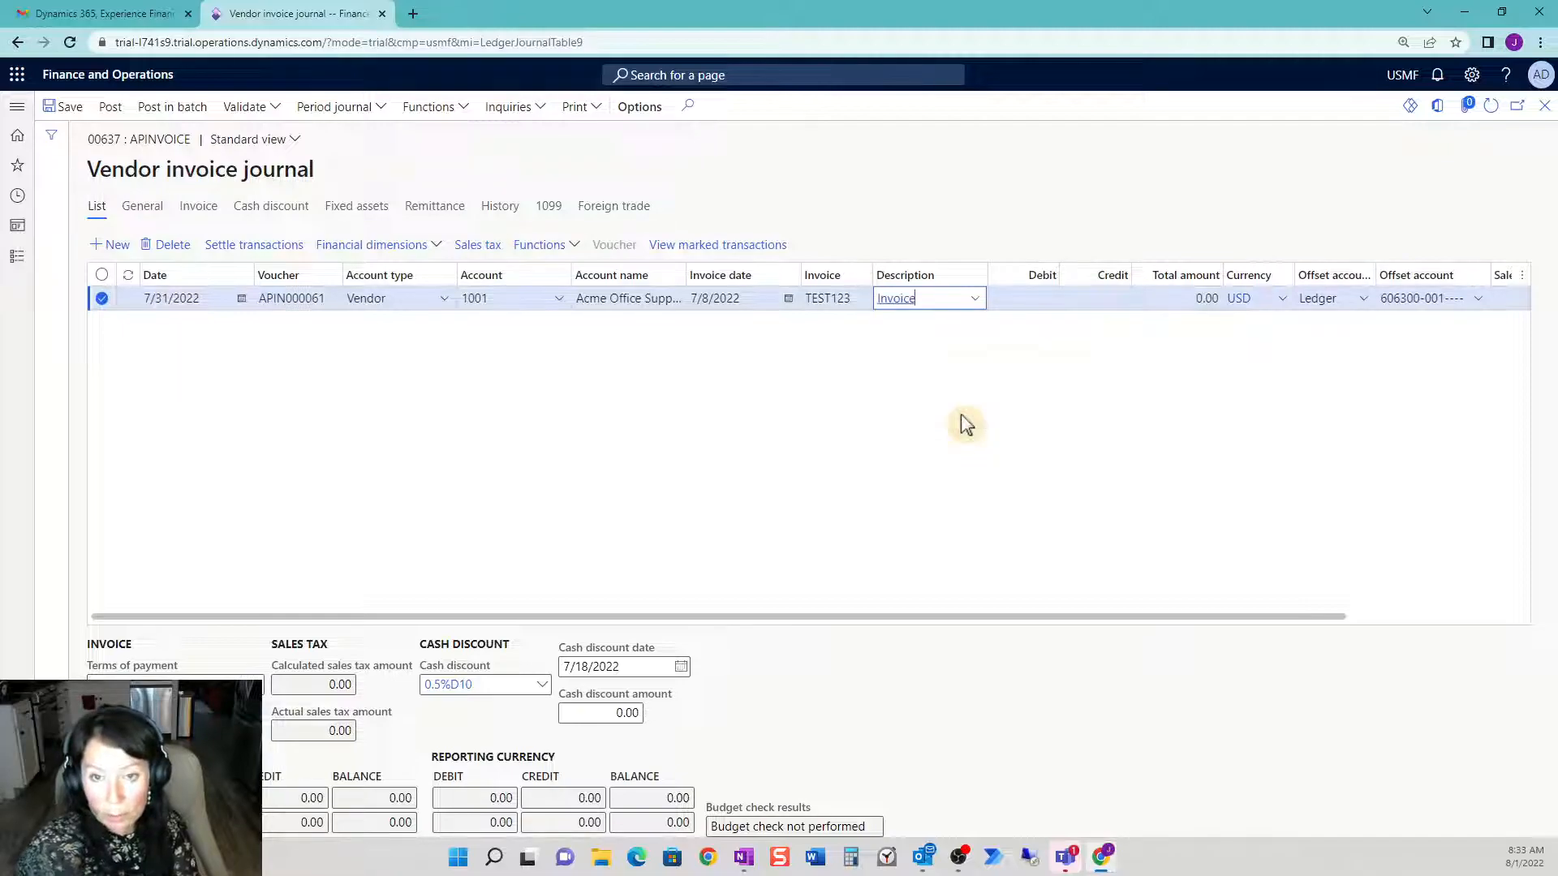
- Enter a credit of 1,500.00 on the vendor line and narrow the Description column
key("Tab")
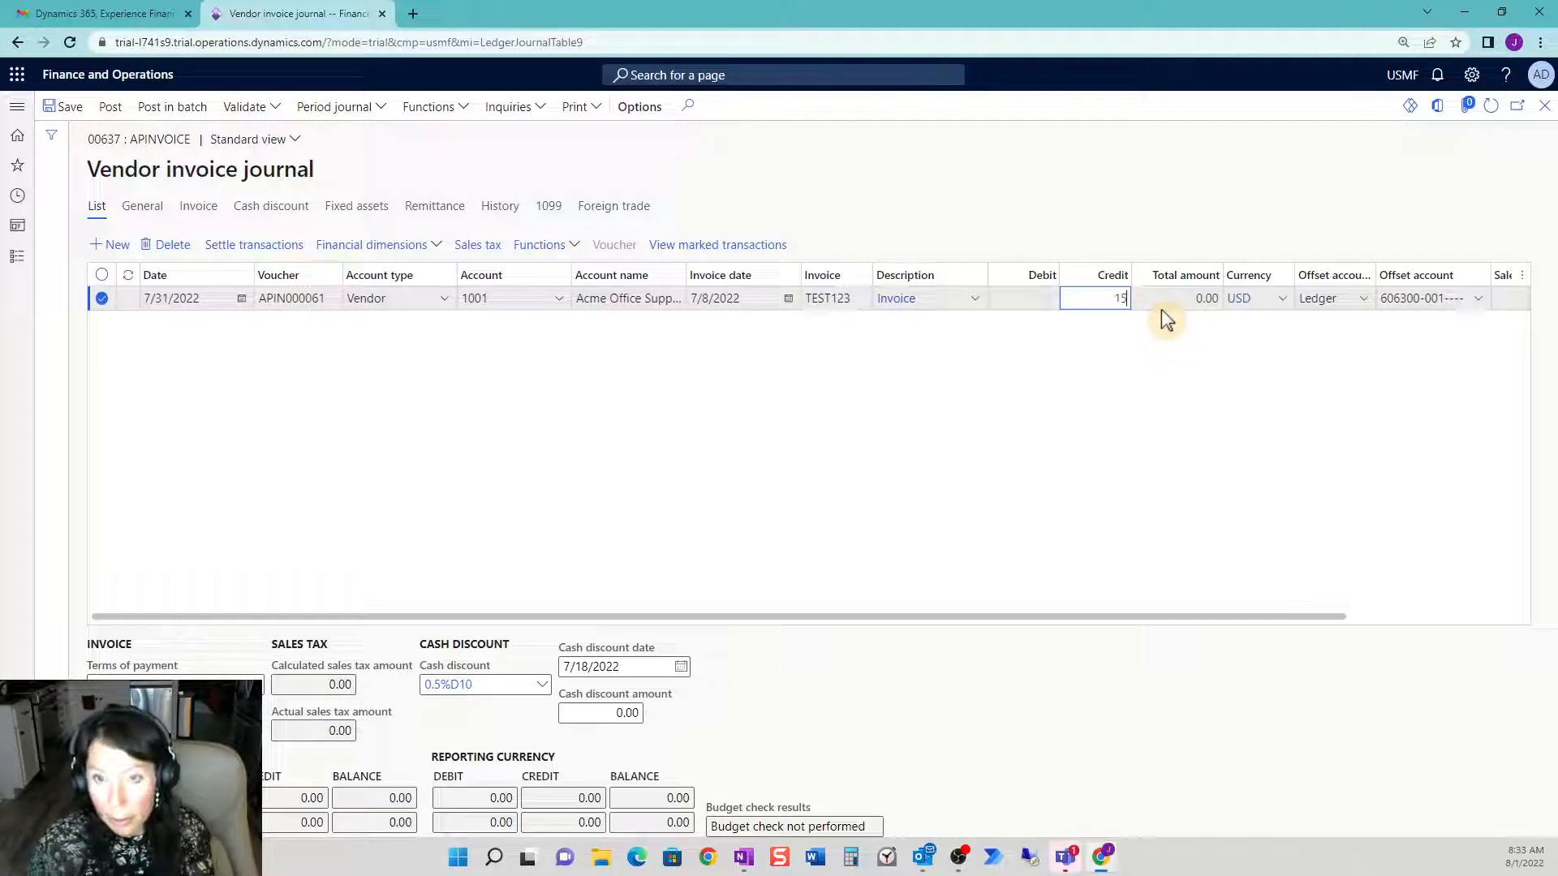
type("00")
key("Tab")
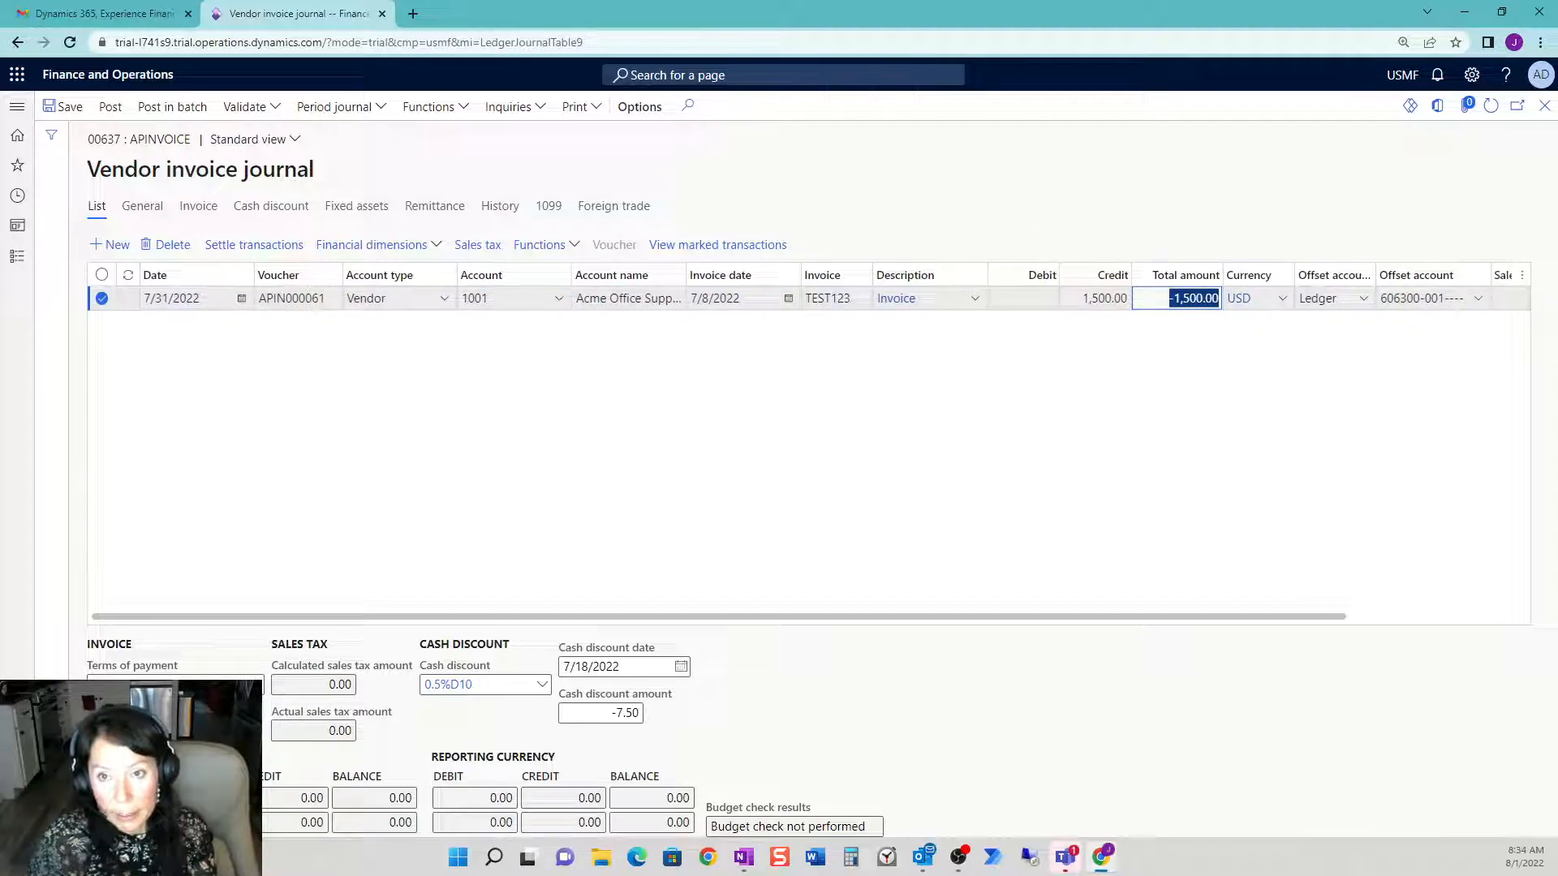
left_click_drag(991, 276, 951, 276)
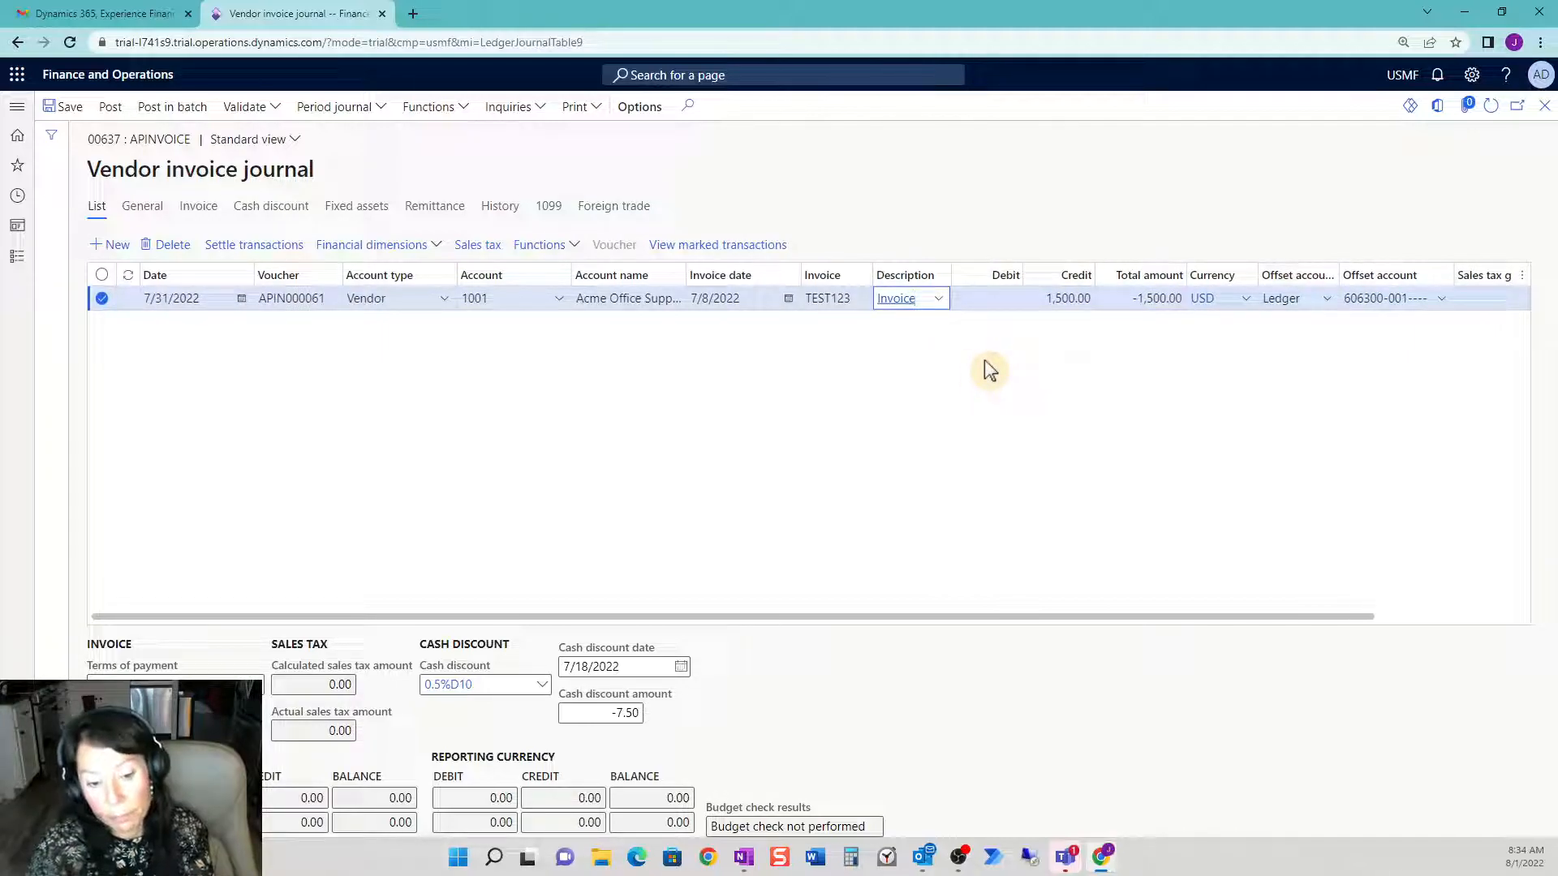
- Clear the offset account on the vendor line
key("Tab")
key("Tab")
key("Tab")
key("Tab")
key("Tab")
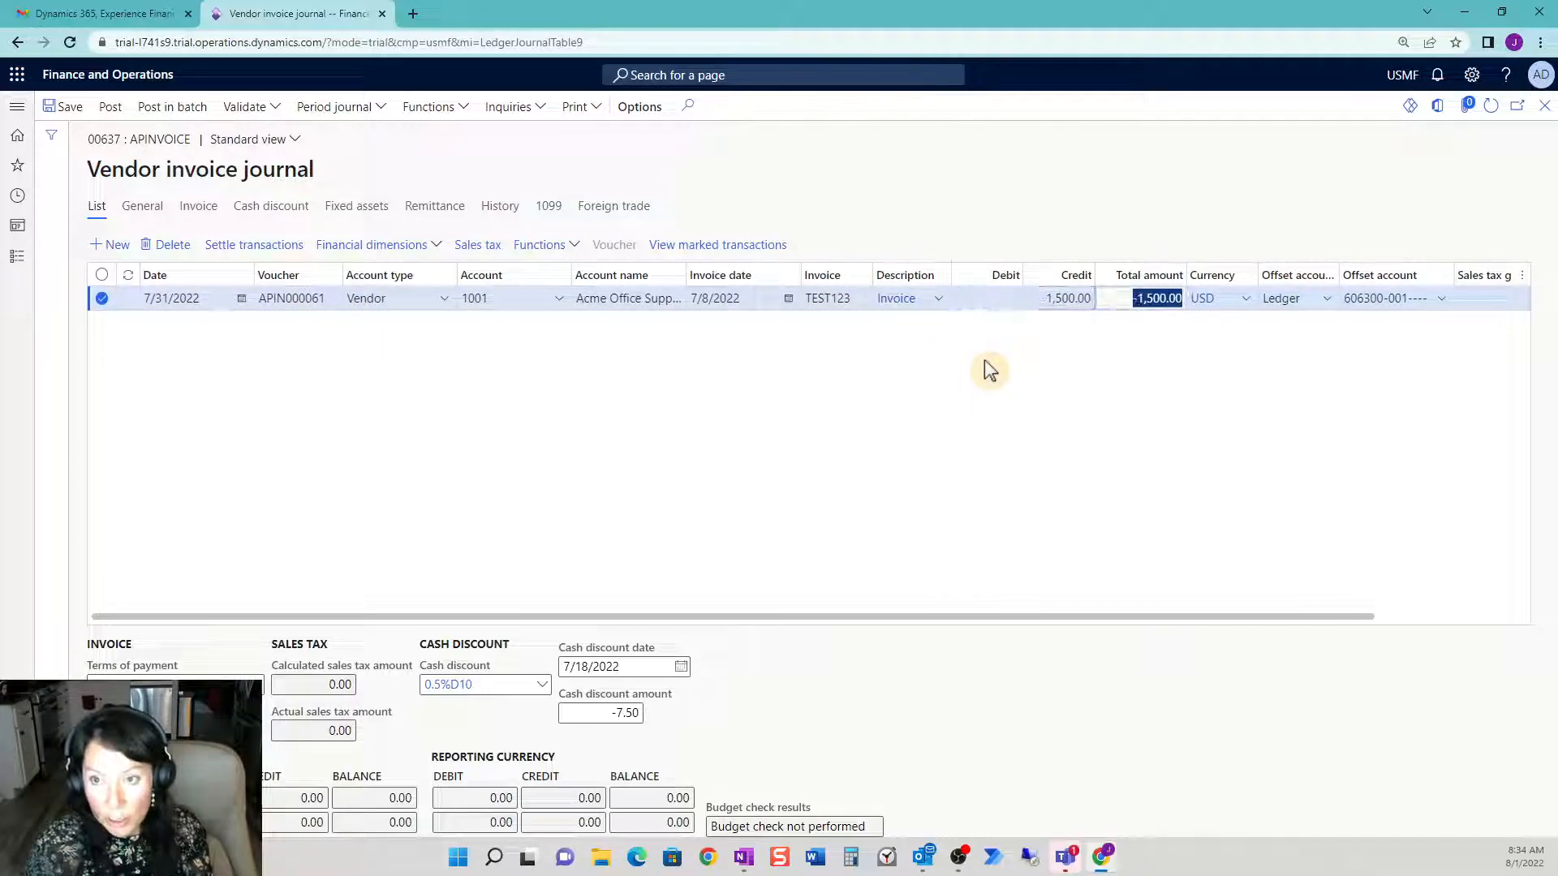
key("Tab")
key("BackSpace")
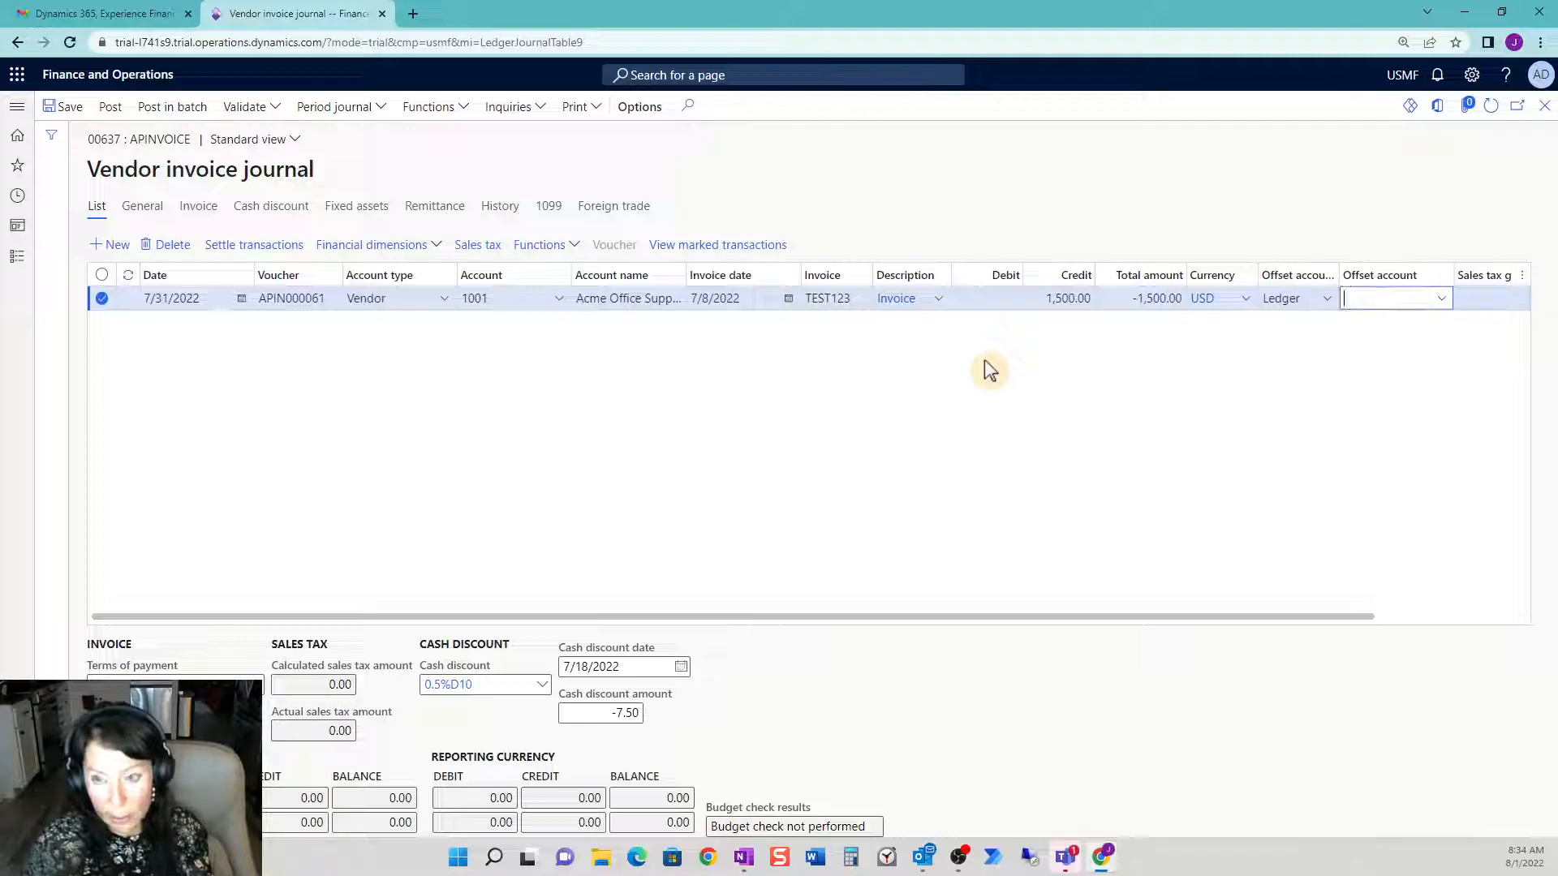
key("Tab")
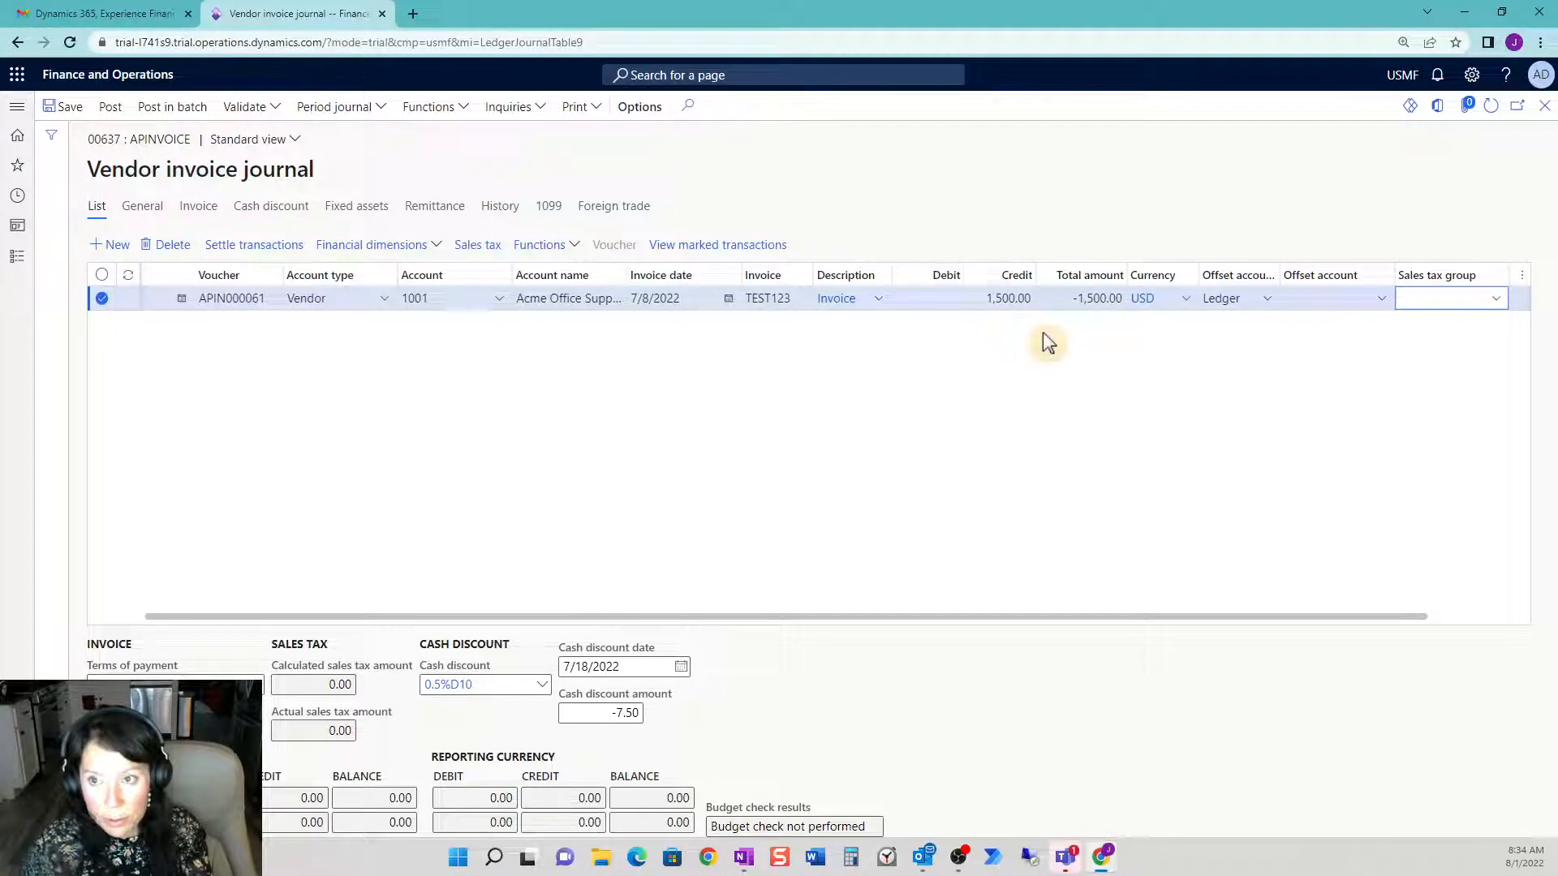
- Add a second line to the voucher with the Ledger account type and open its account lookup
key("Tab")
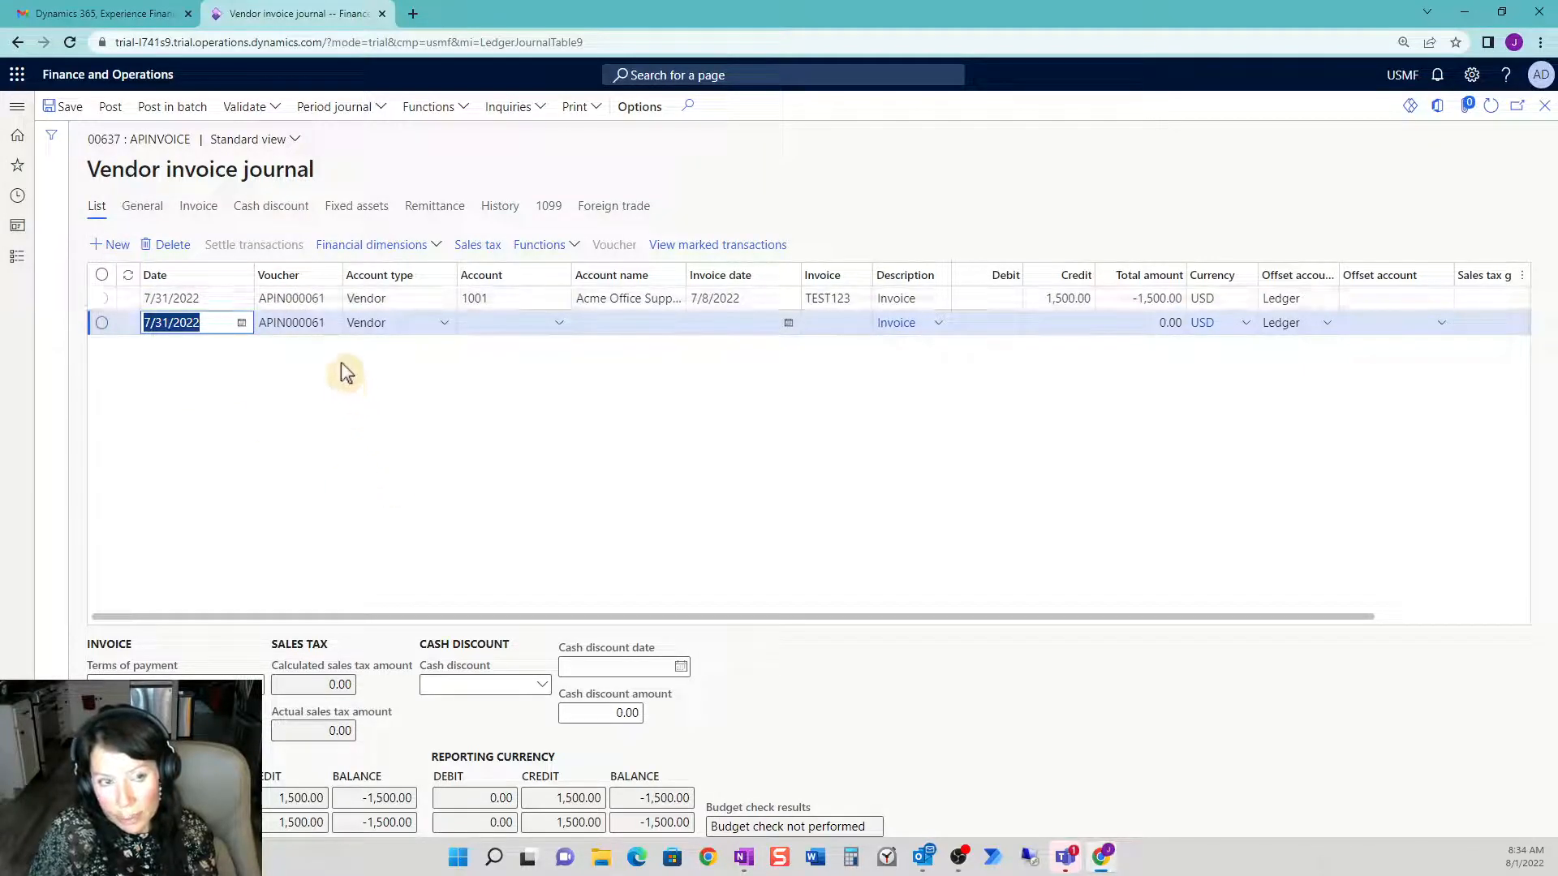
left_click(444, 325)
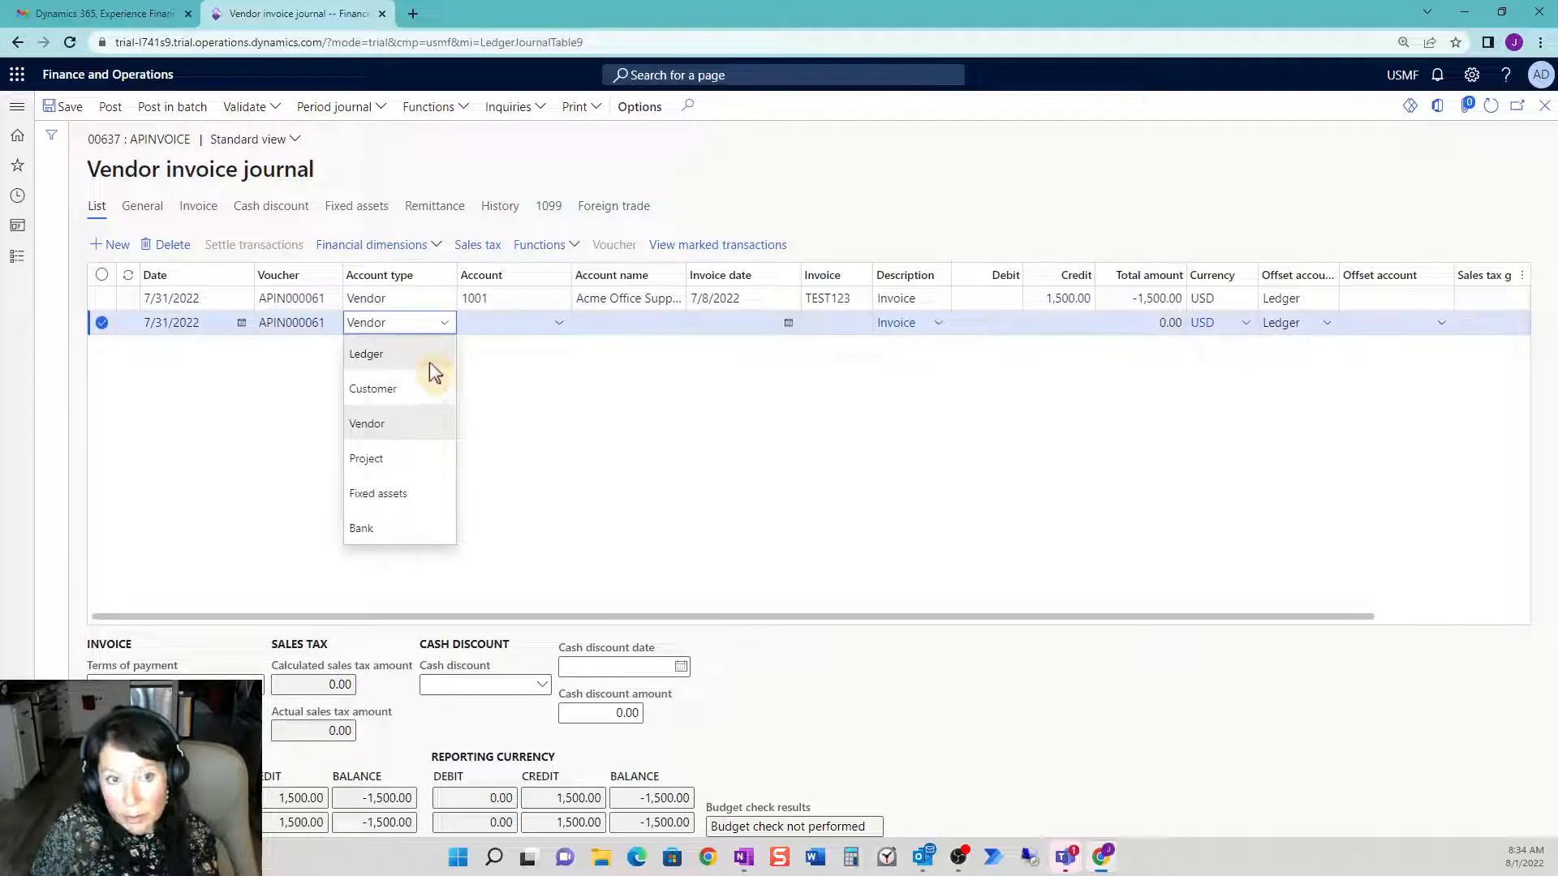
left_click(430, 363)
key("Tab")
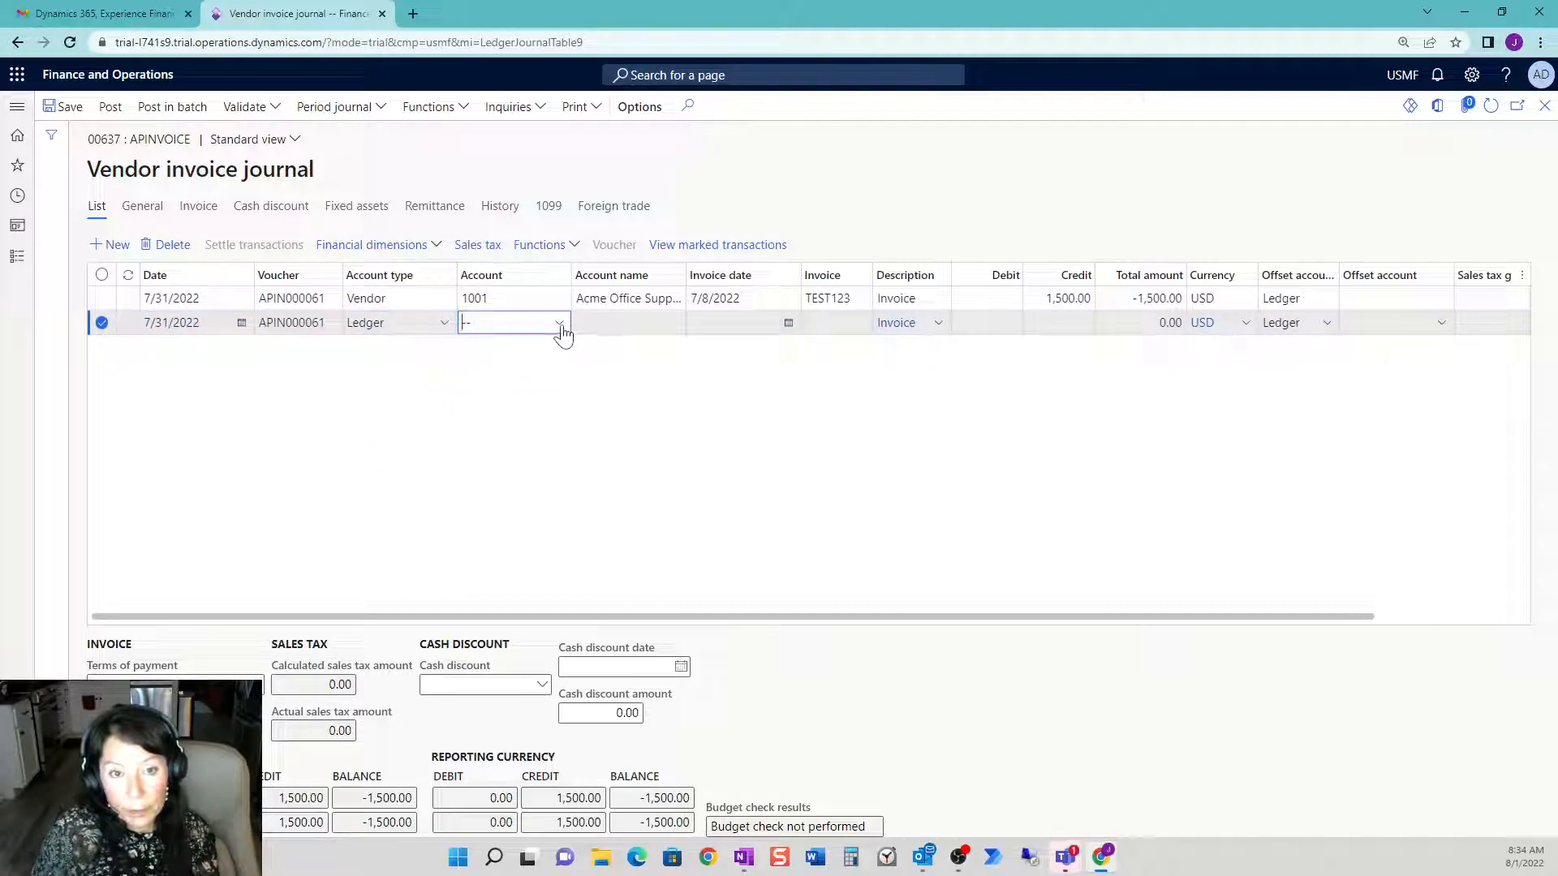
left_click(560, 324)
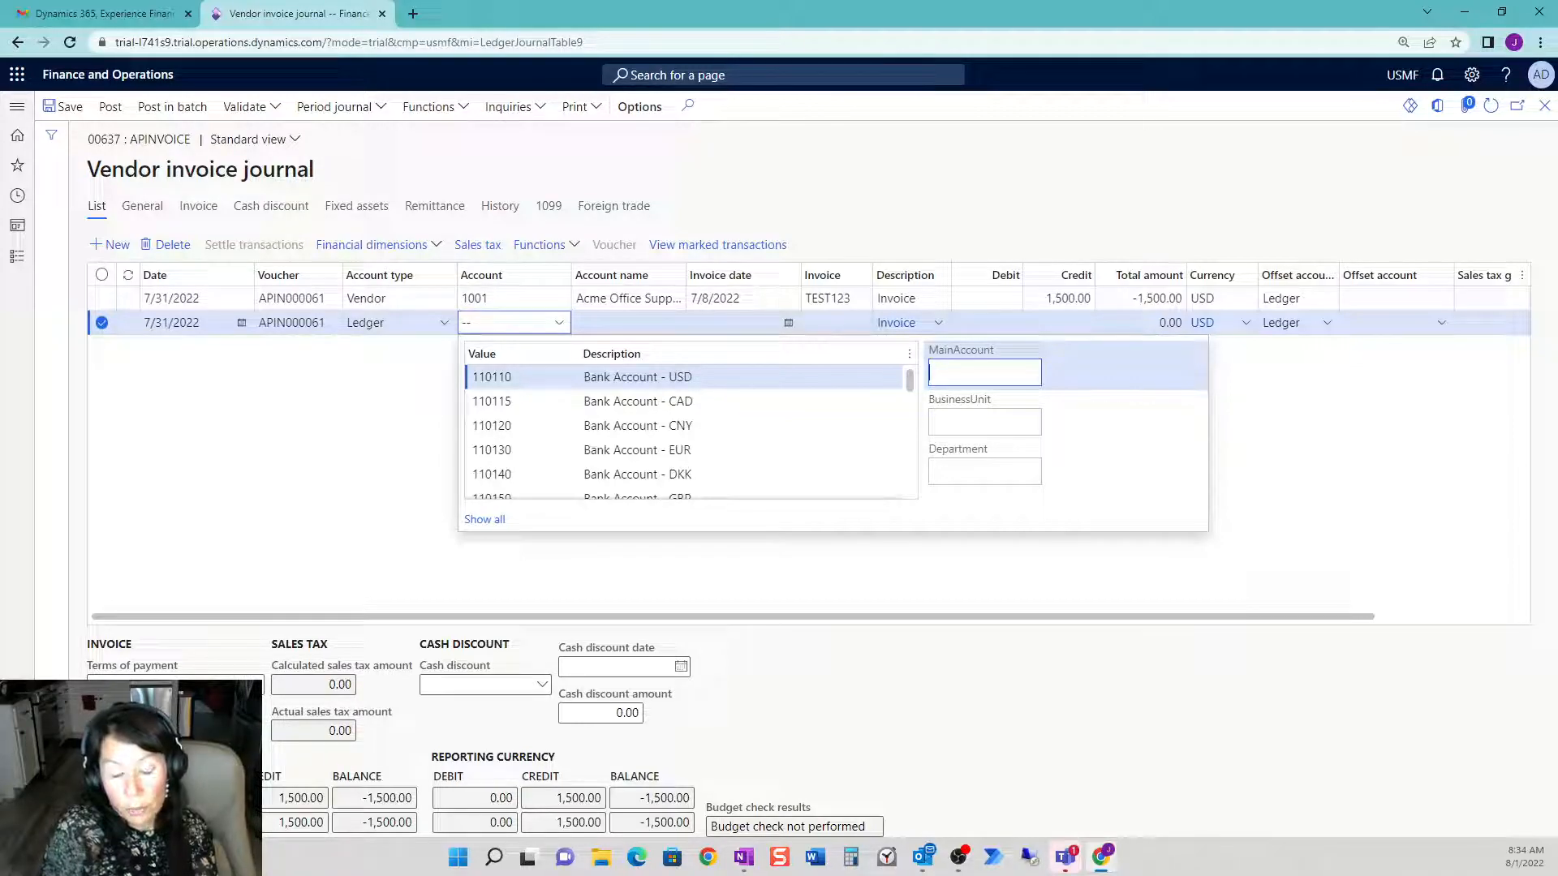
- Search the main accounts for "office" and clear the entry
type("fice")
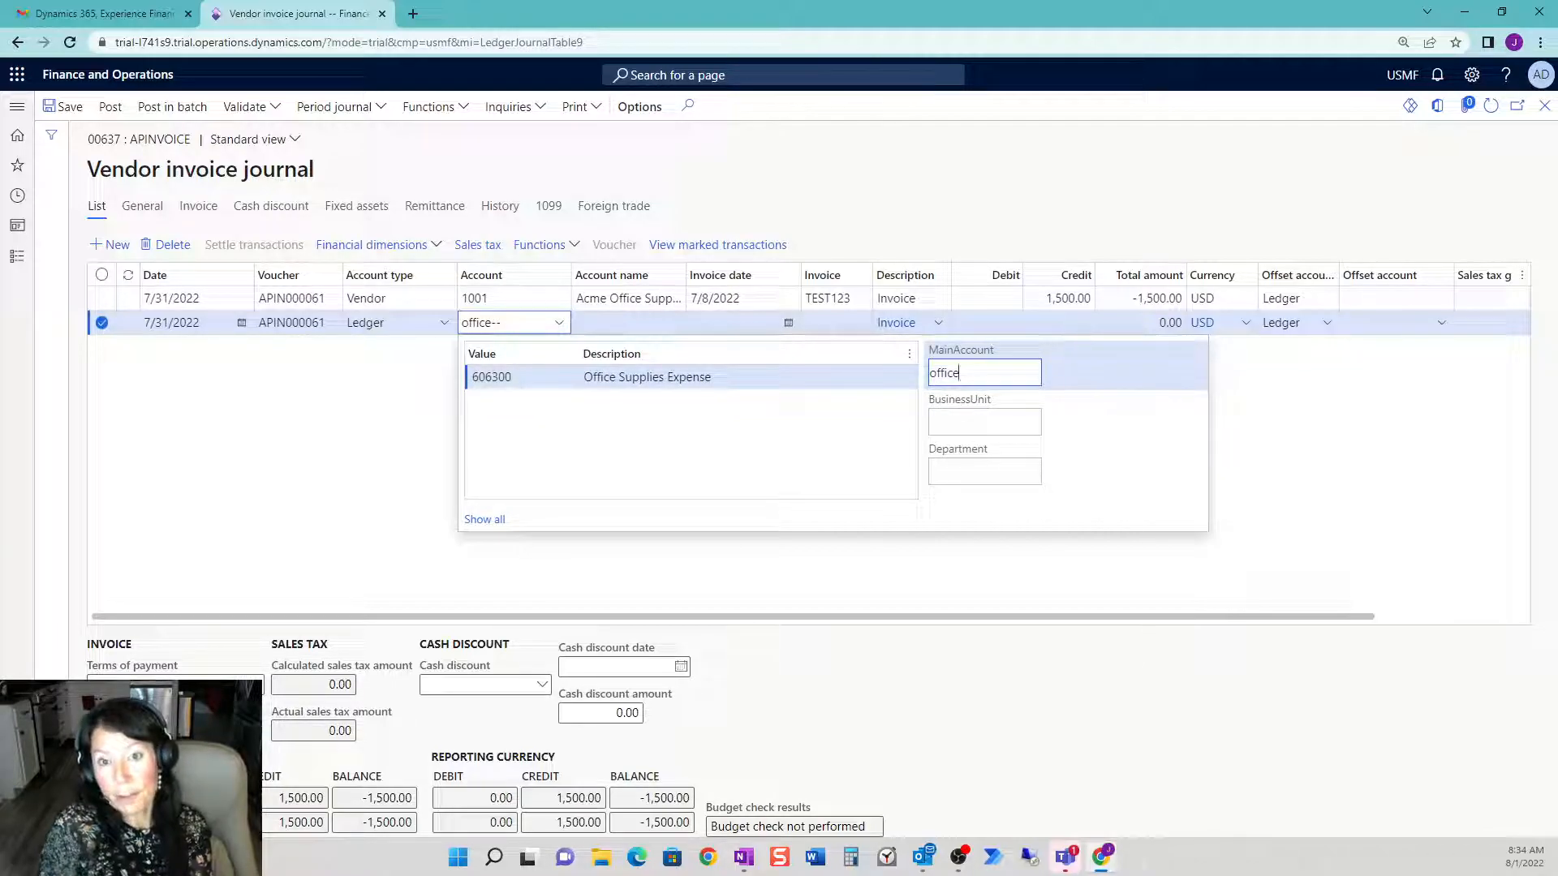
key("BackSpace")
key("BackSpace")
key("BackSpace")
key("BackSpace")
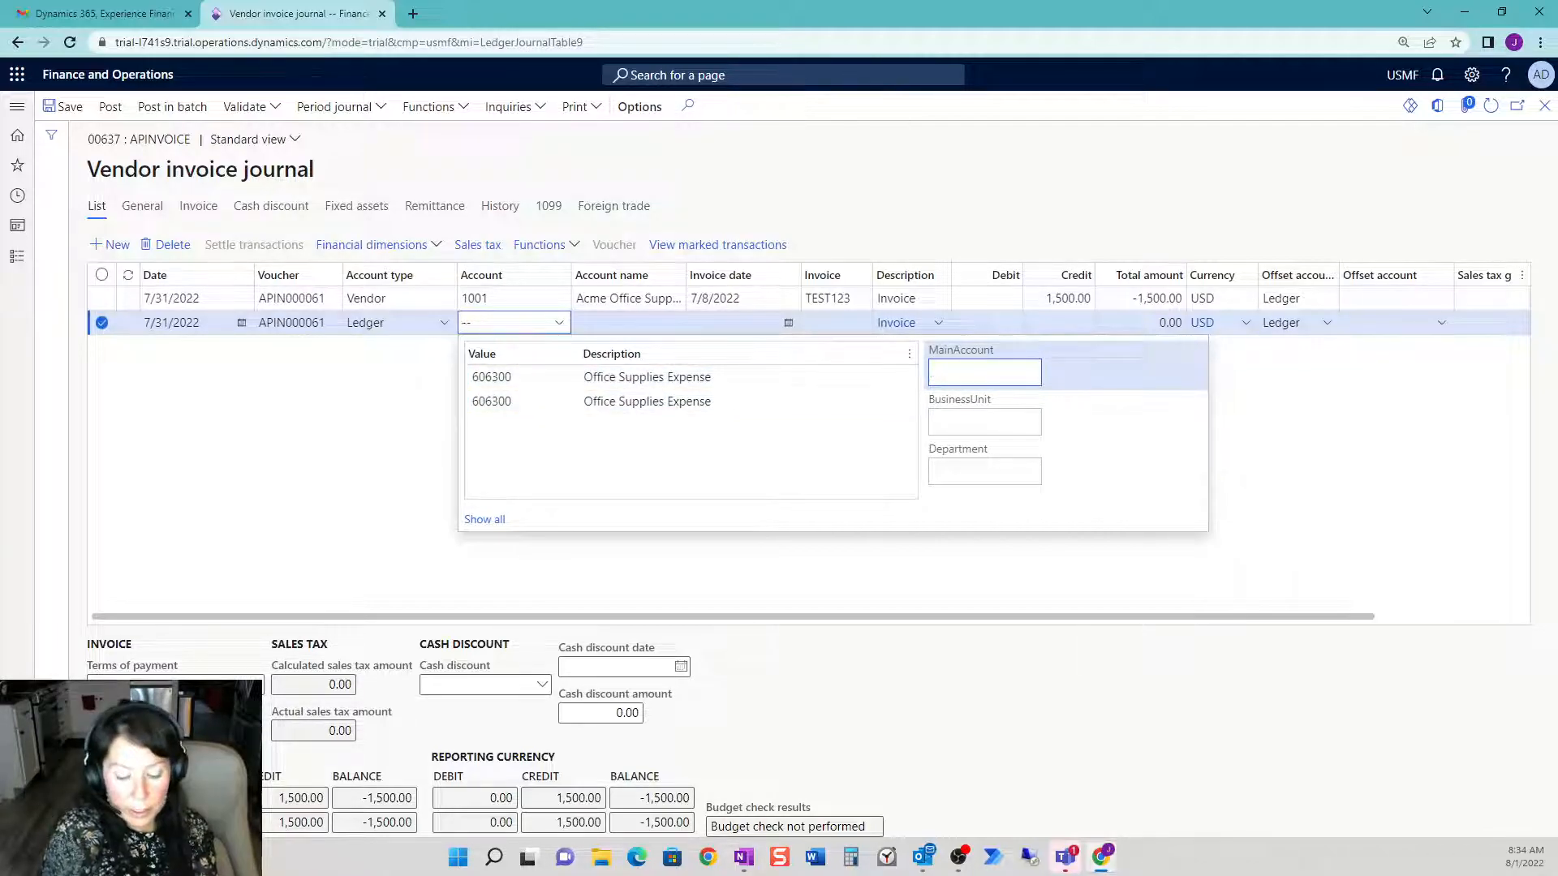
- Search for "consulting" to set the ledger line's main account to Consulting Service Expense, with business unit 004
type("consulting")
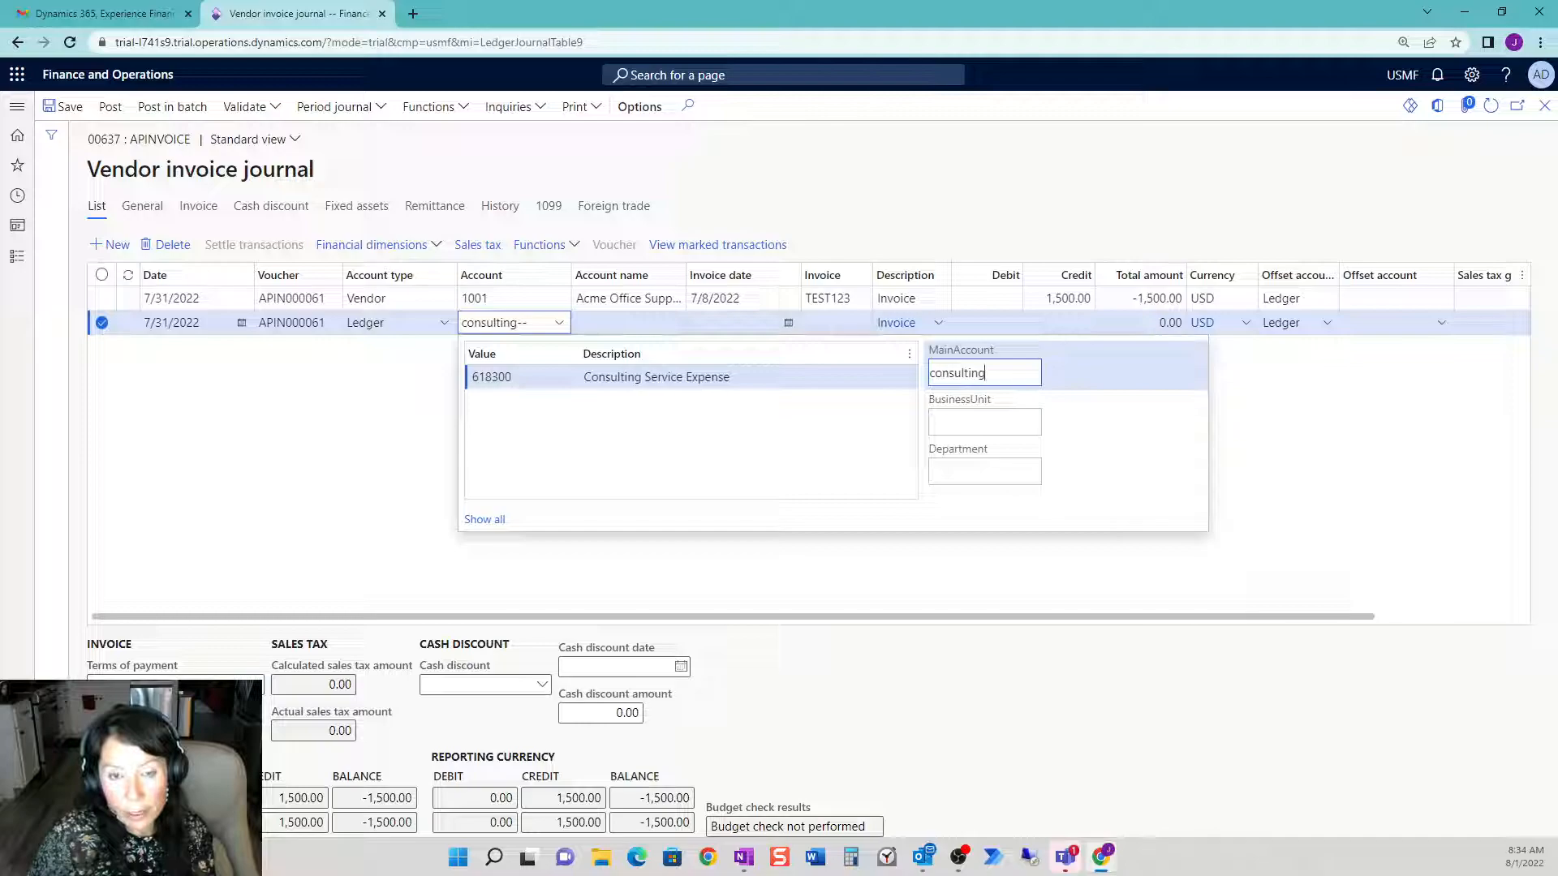
key("Tab")
type("004")
key("Tab")
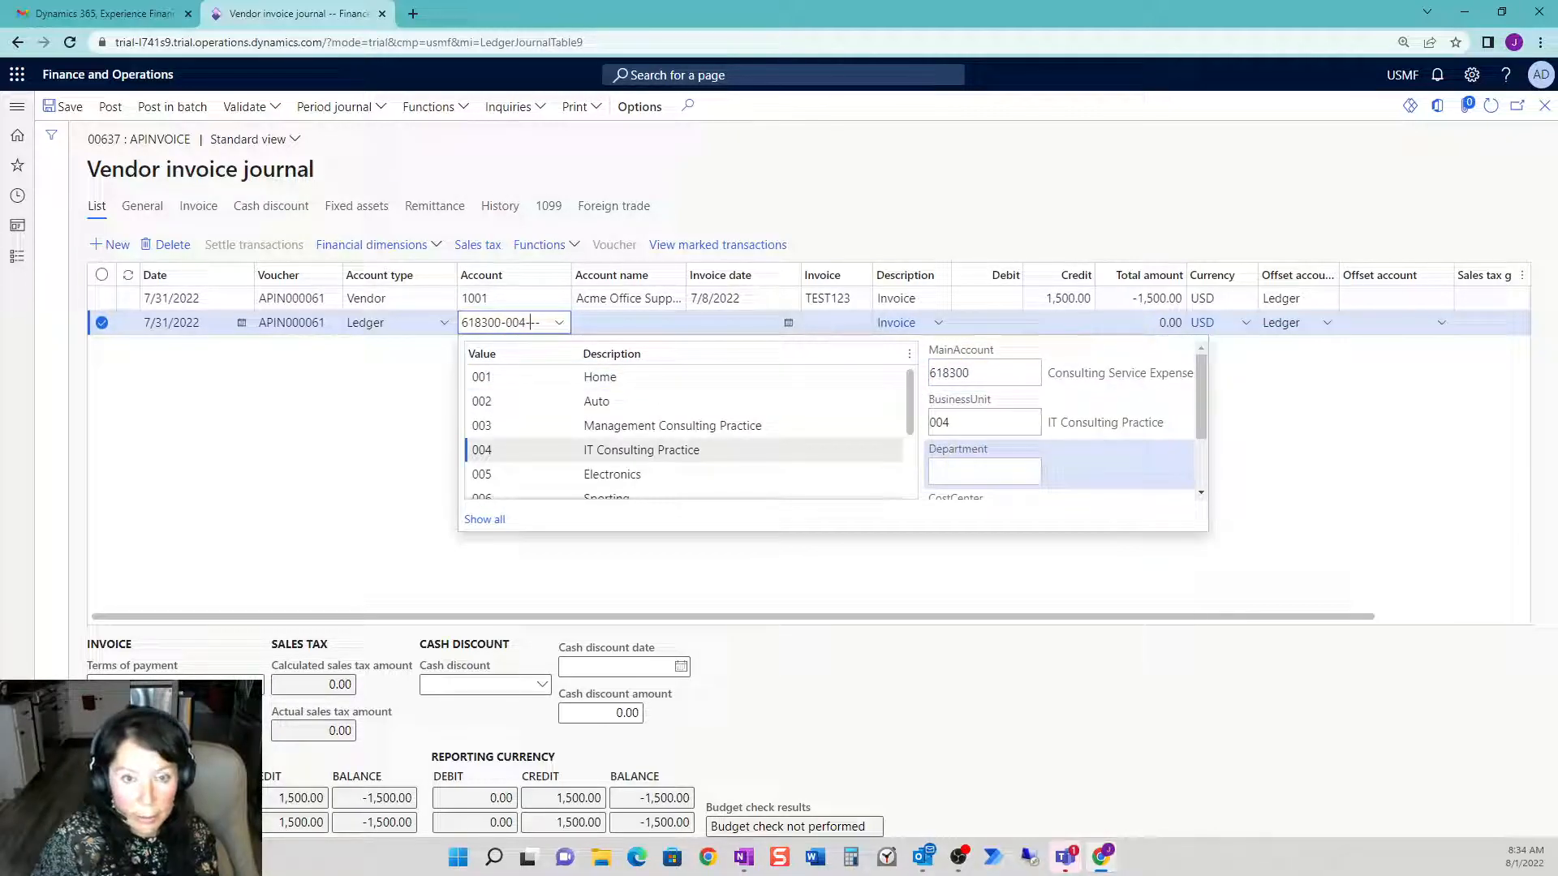
- Set the consulting ledger line's department to 024 and its invoice date to 7/8/2022
left_click(717, 436)
key("Tab")
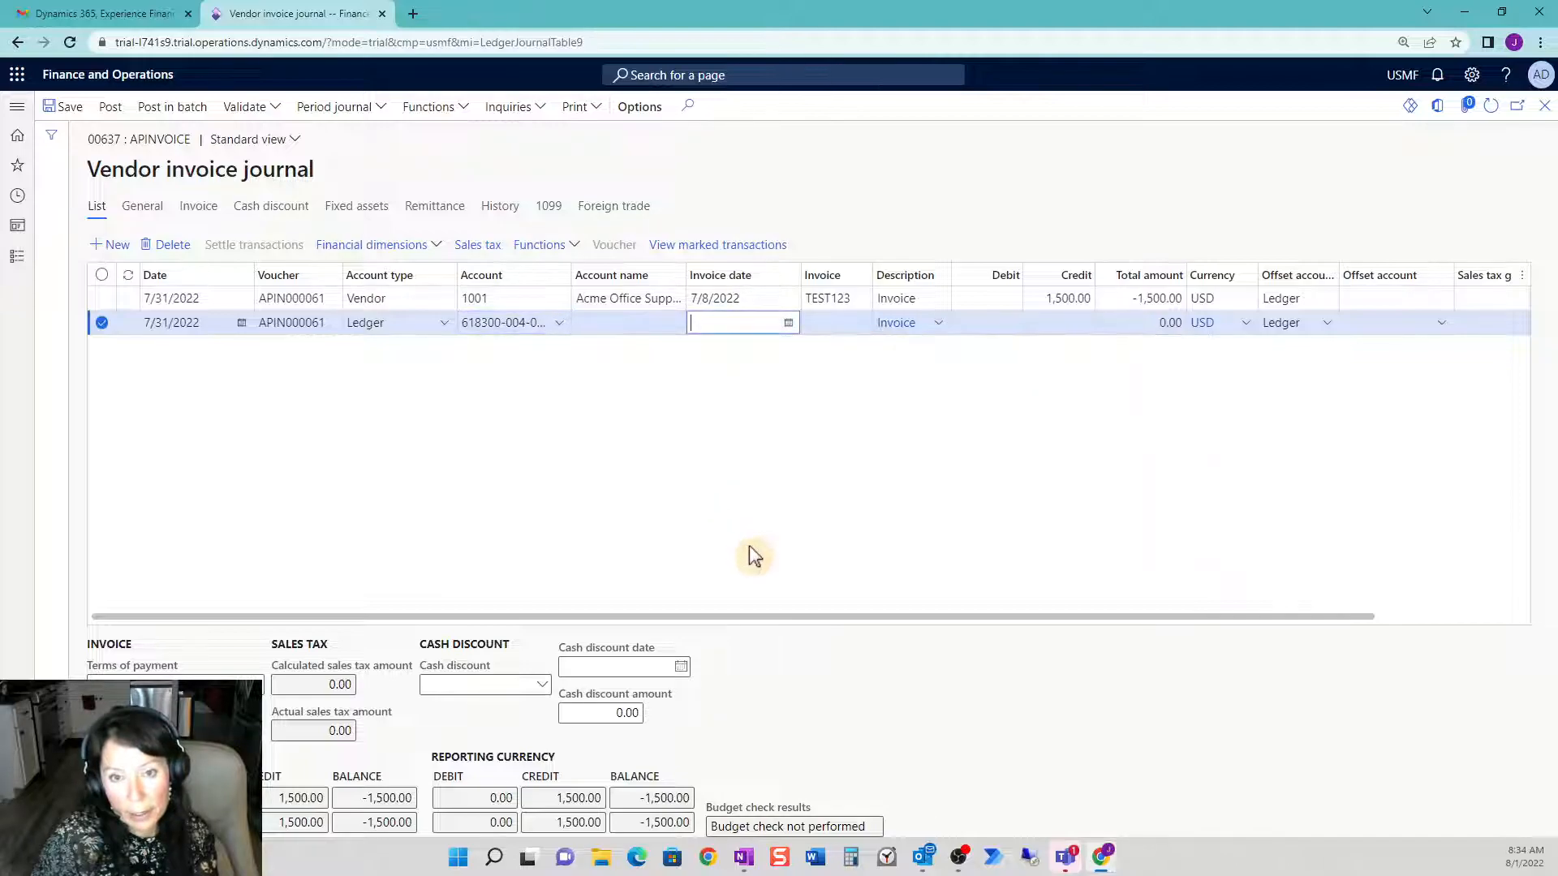
left_click(788, 323)
left_click(839, 422)
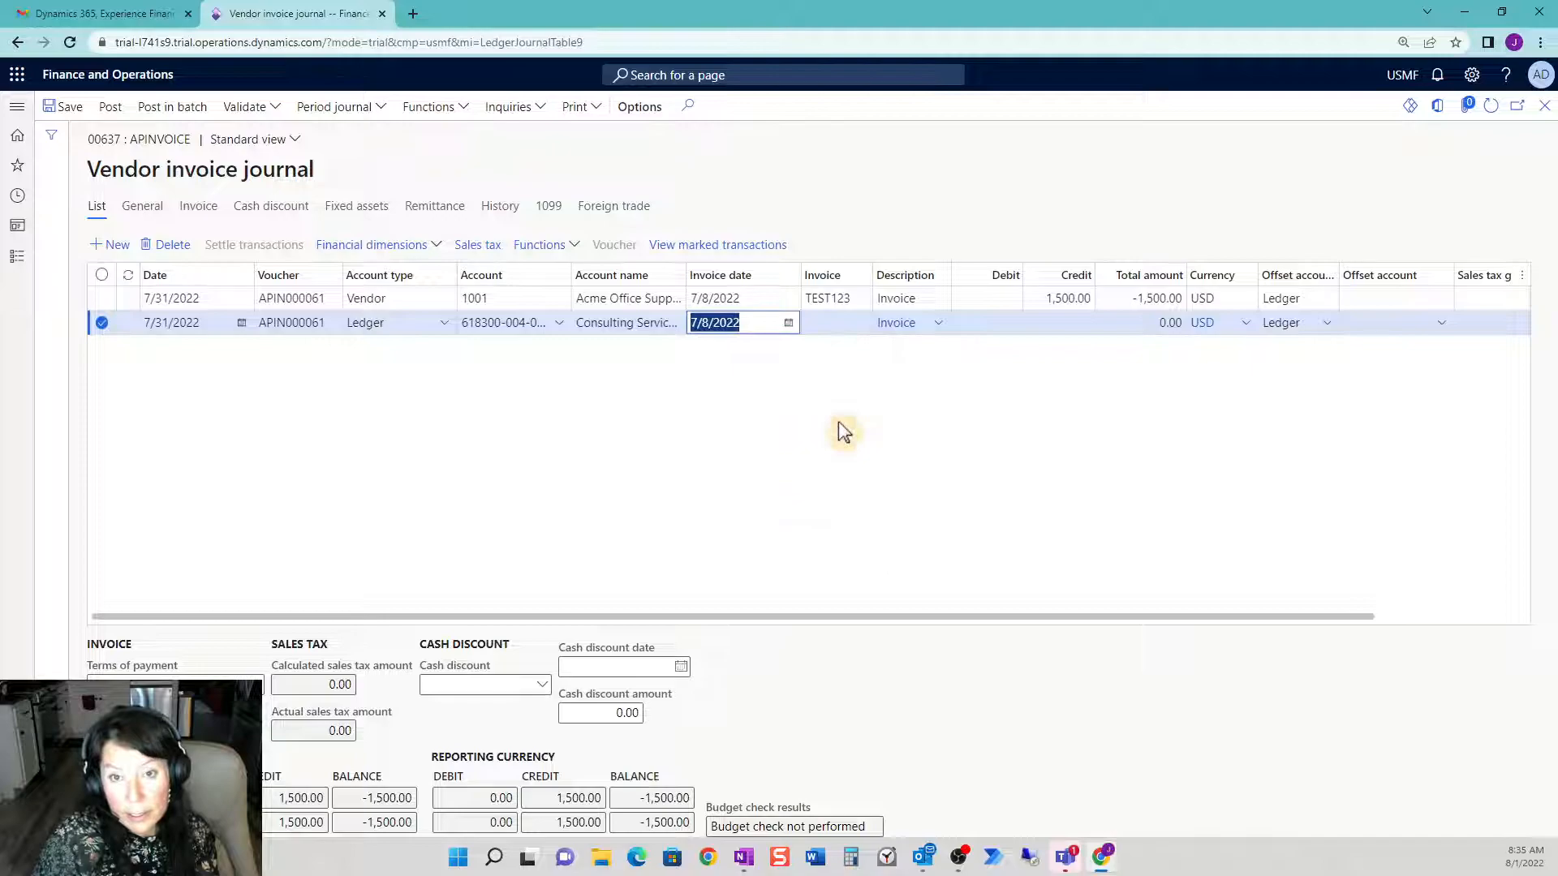
- Enter invoice number TEST123 and a debit of 750.00 on the Consulting Service Expense line
key("Tab")
type("TEST123")
key("Tab")
key("Tab")
type("5")
key("BackSpace")
type("750.00")
key("Tab")
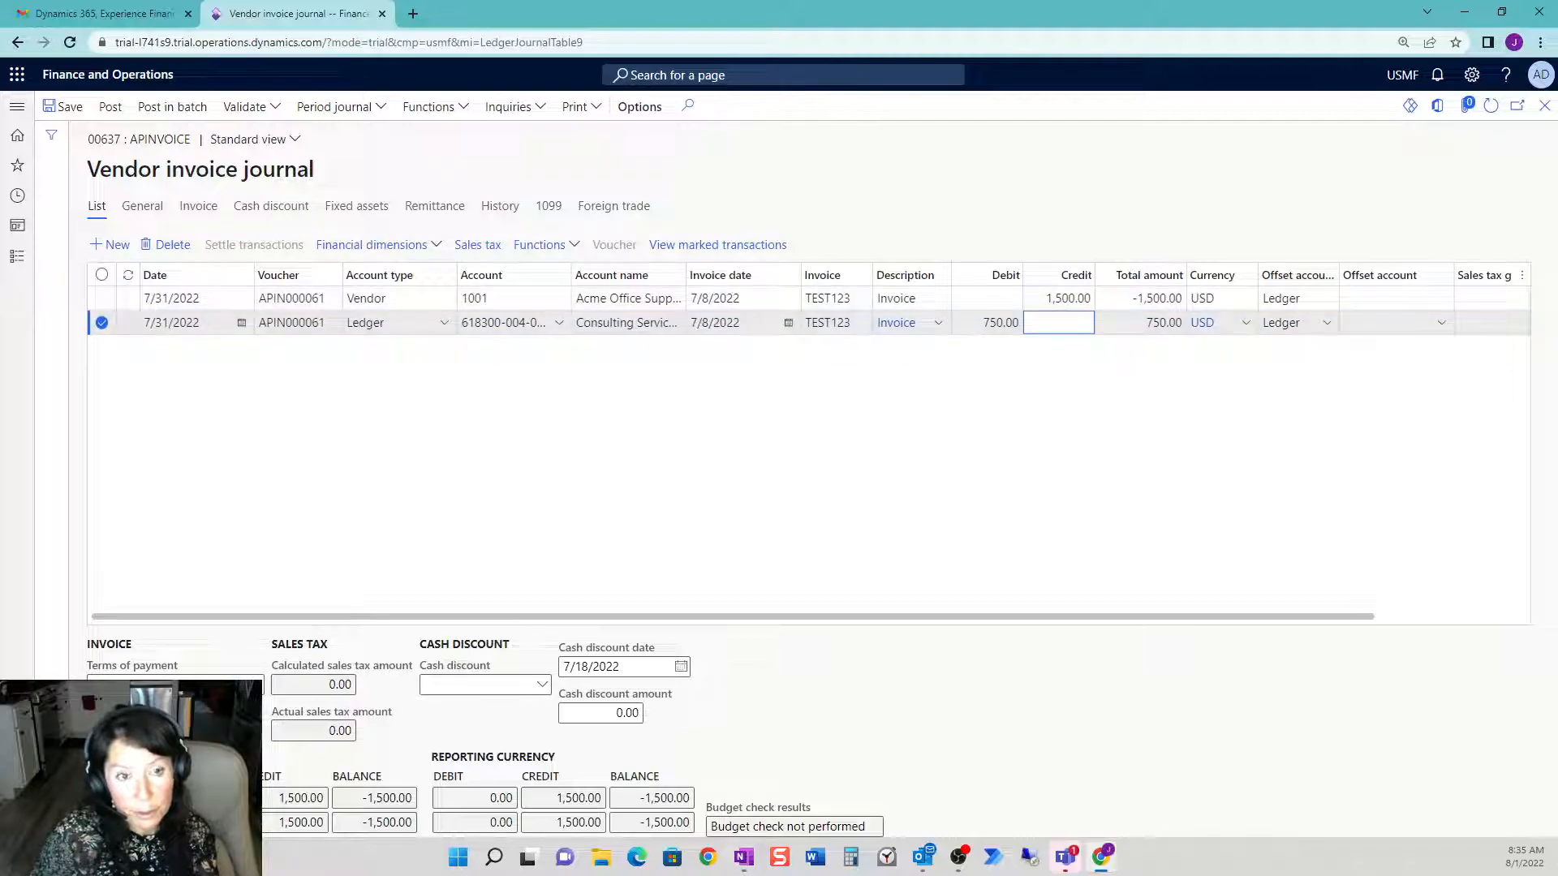
- Add a third line to the same voucher and set its account type to Ledger
left_click(296, 322)
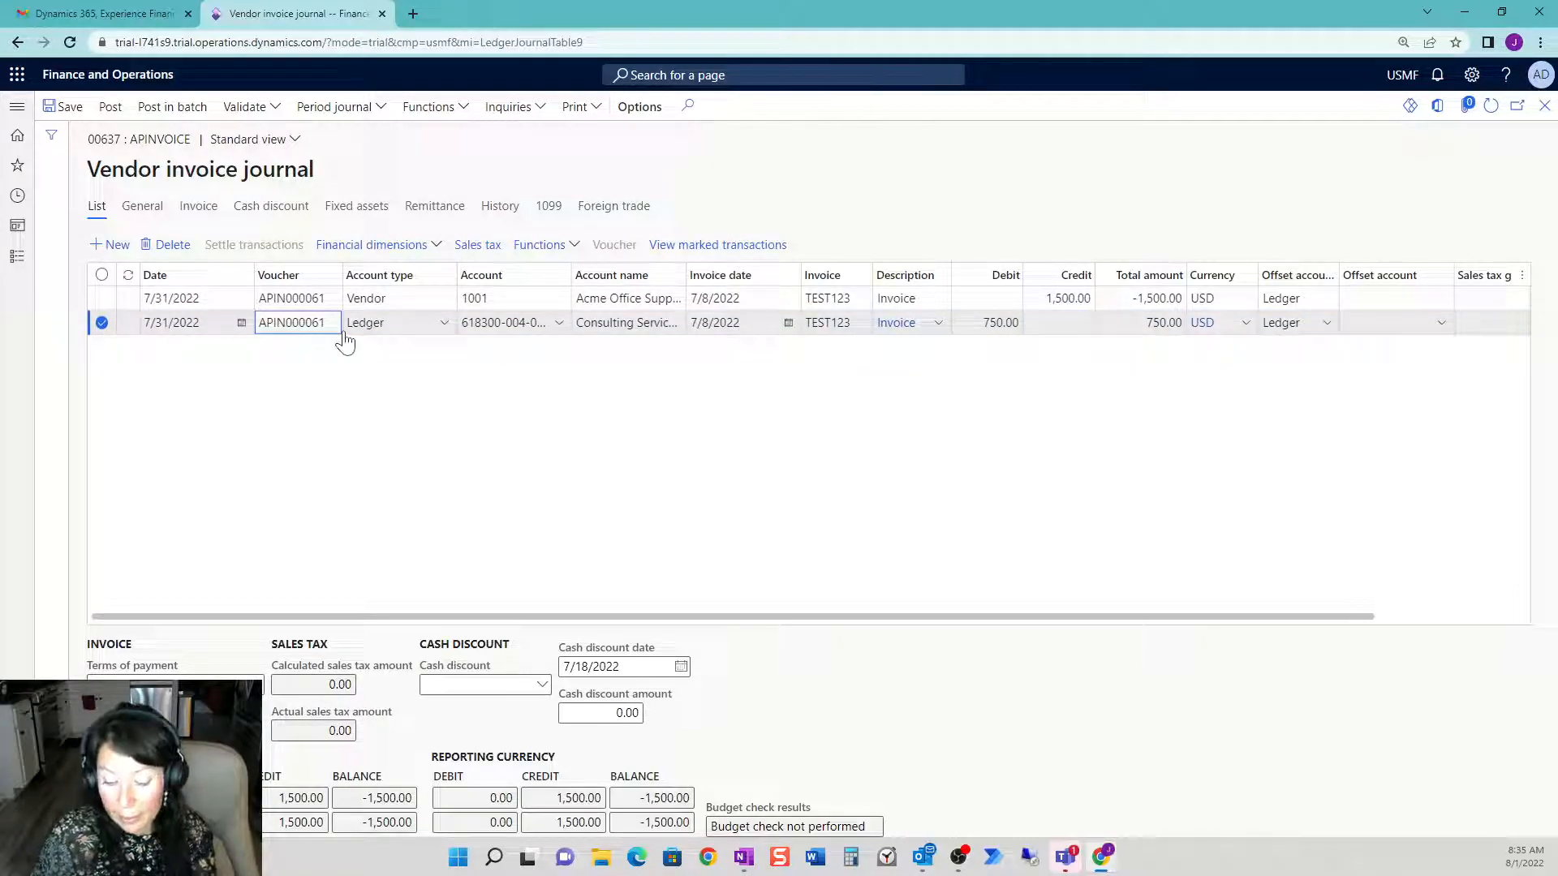
key("alt+n")
key("Tab")
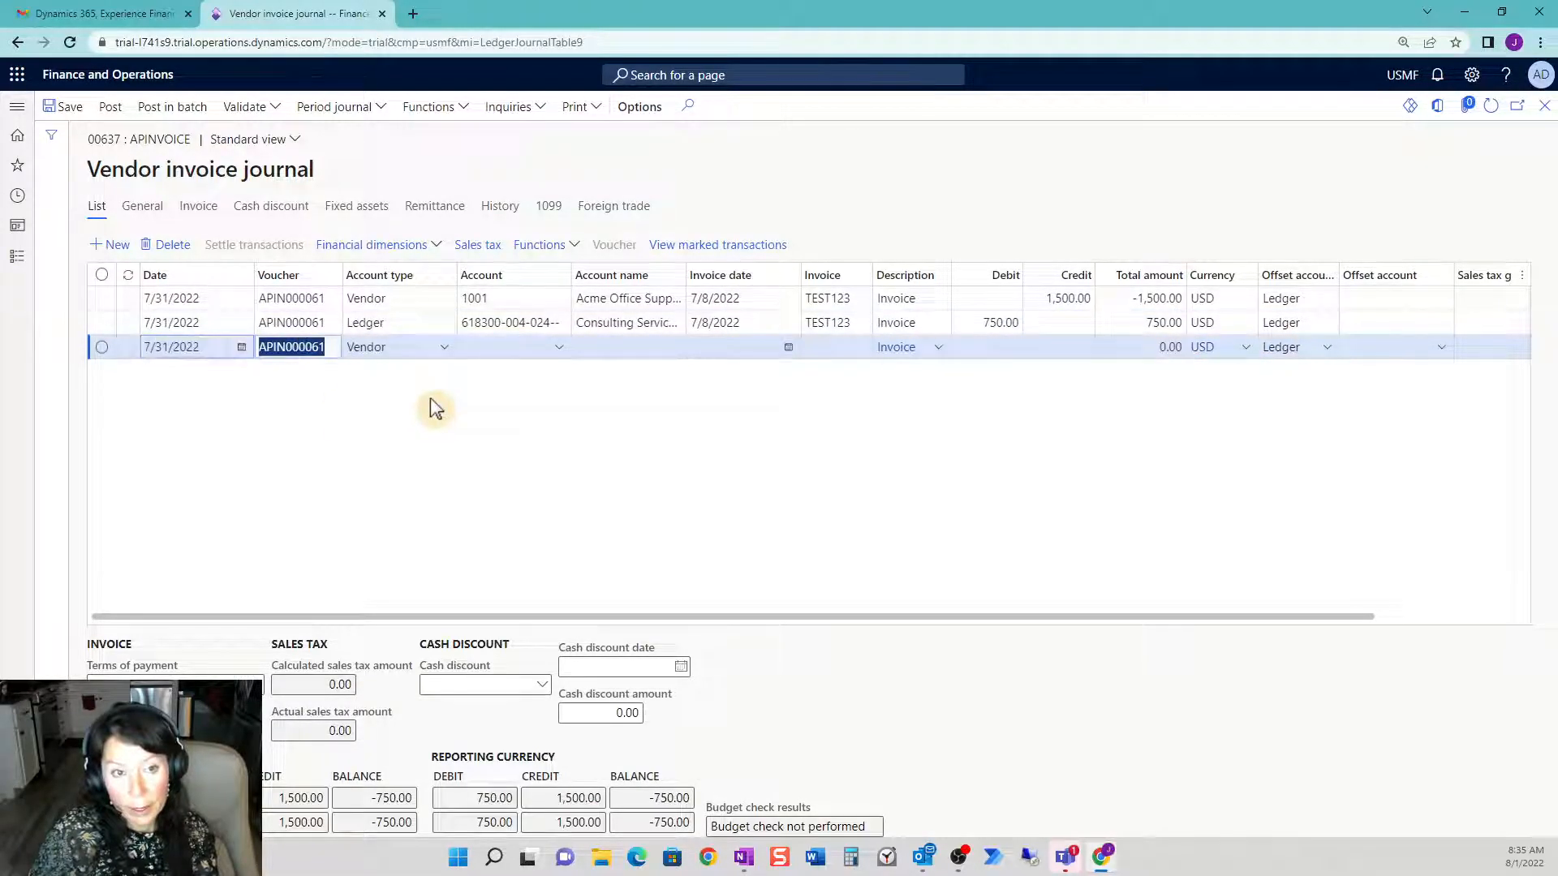
key("Tab")
left_click(444, 348)
left_click(431, 388)
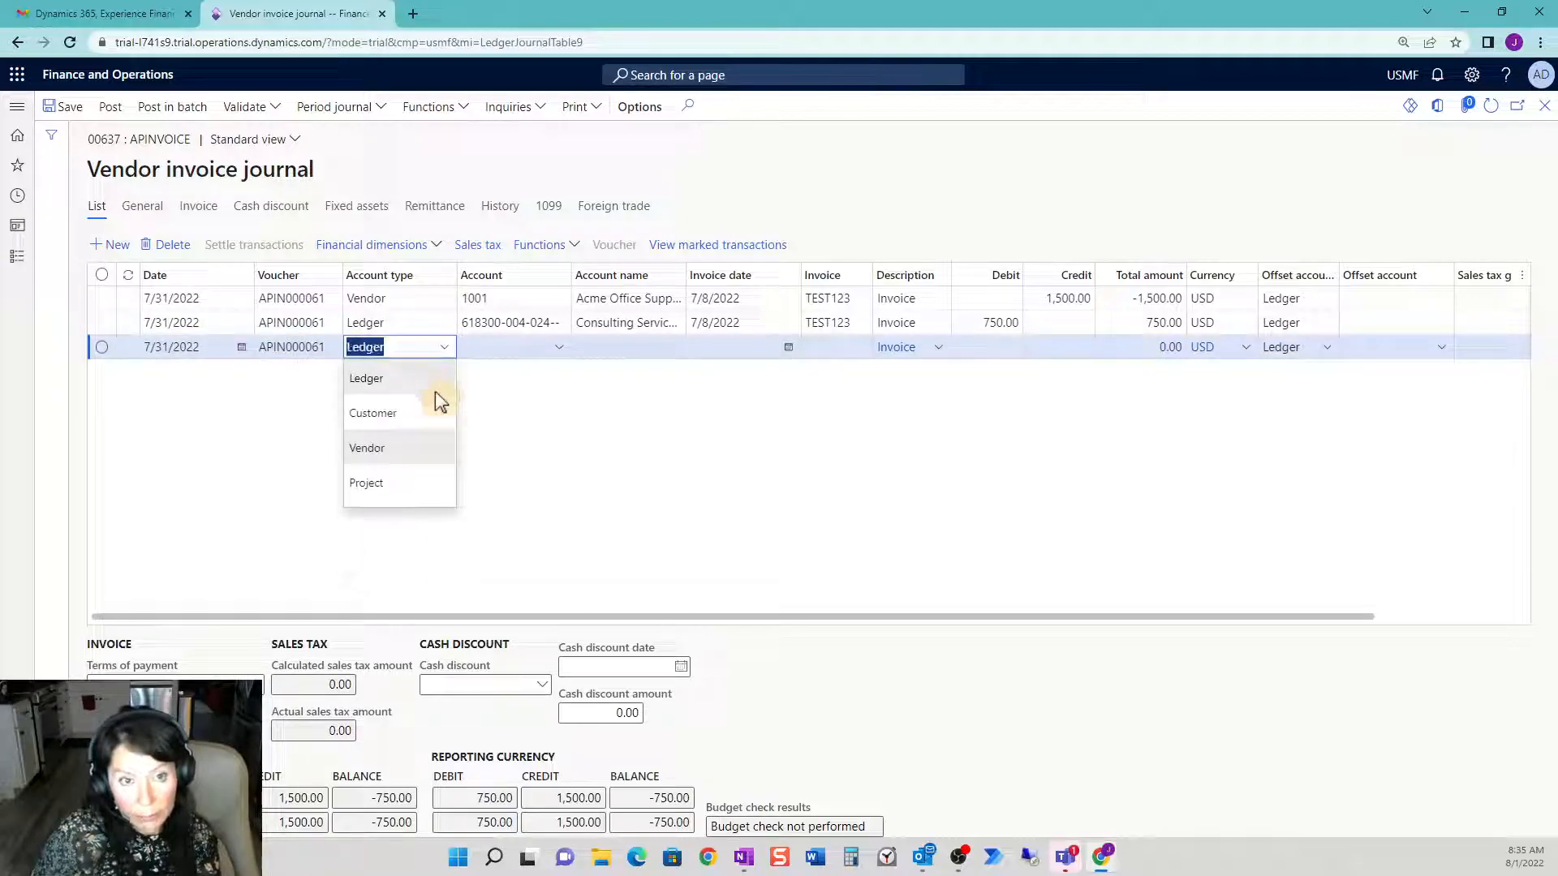
- Search the main accounts for "office" and set the third line to Office Supplies Expense with business unit 003
left_click(559, 347)
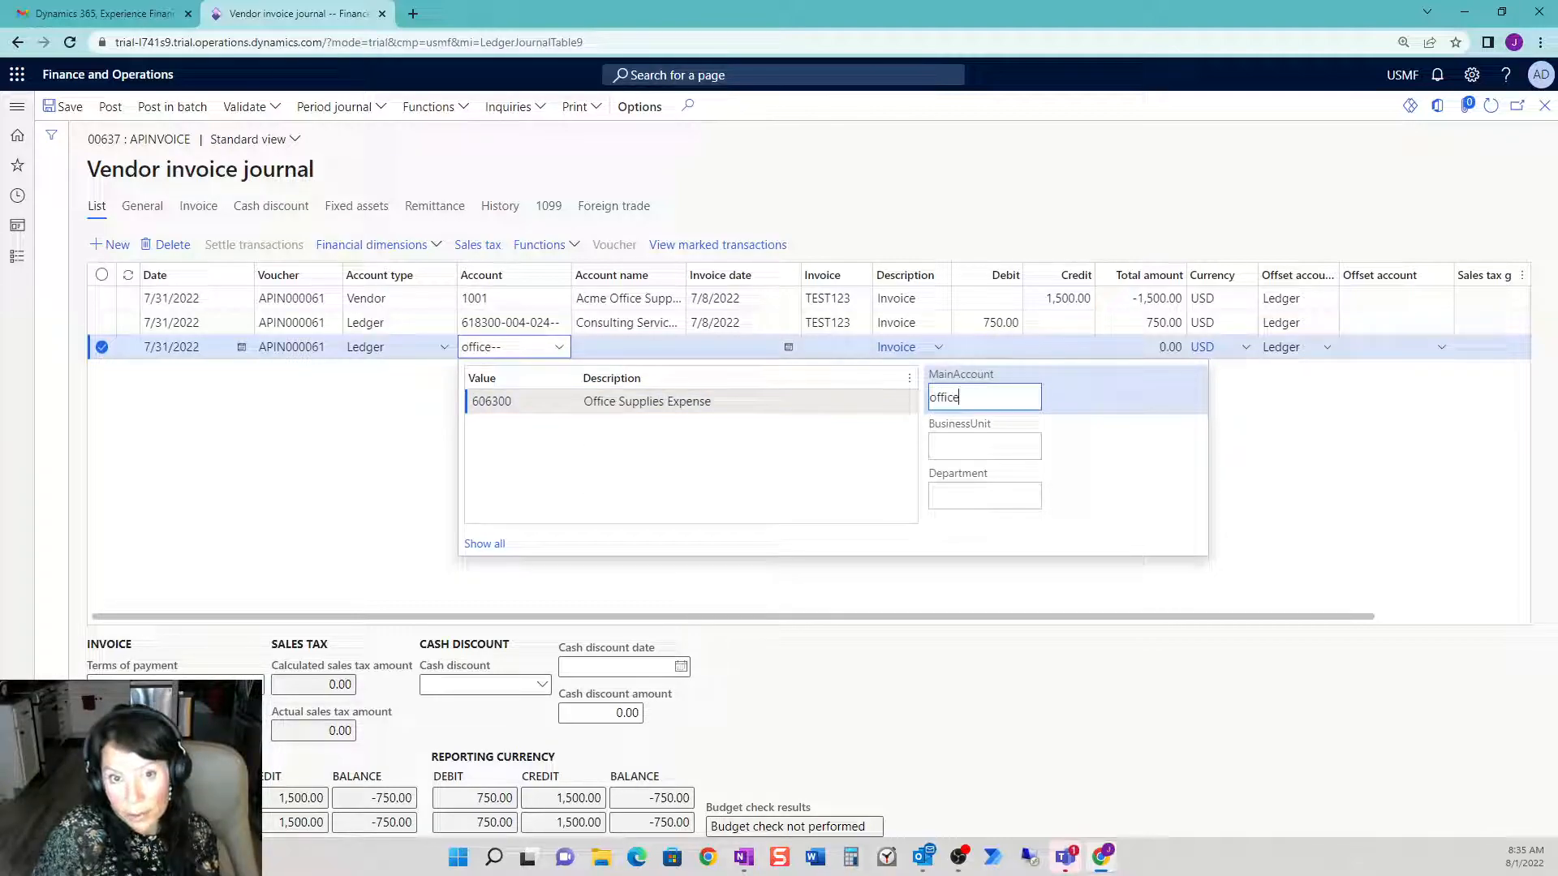
key("Tab")
left_click(730, 452)
left_click(997, 521)
left_click(994, 458)
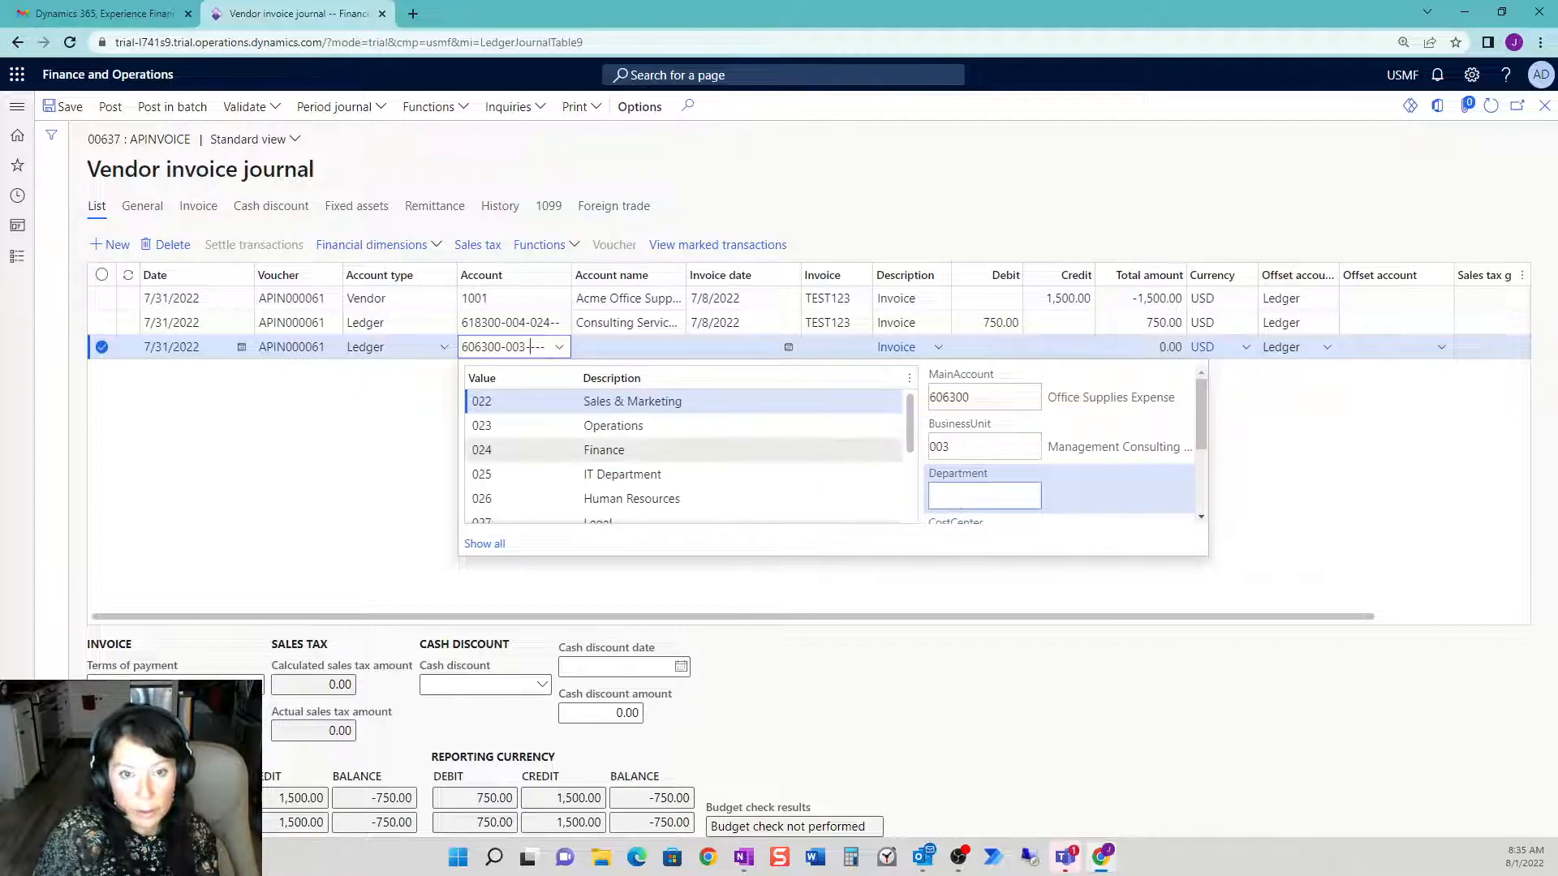
left_click(756, 572)
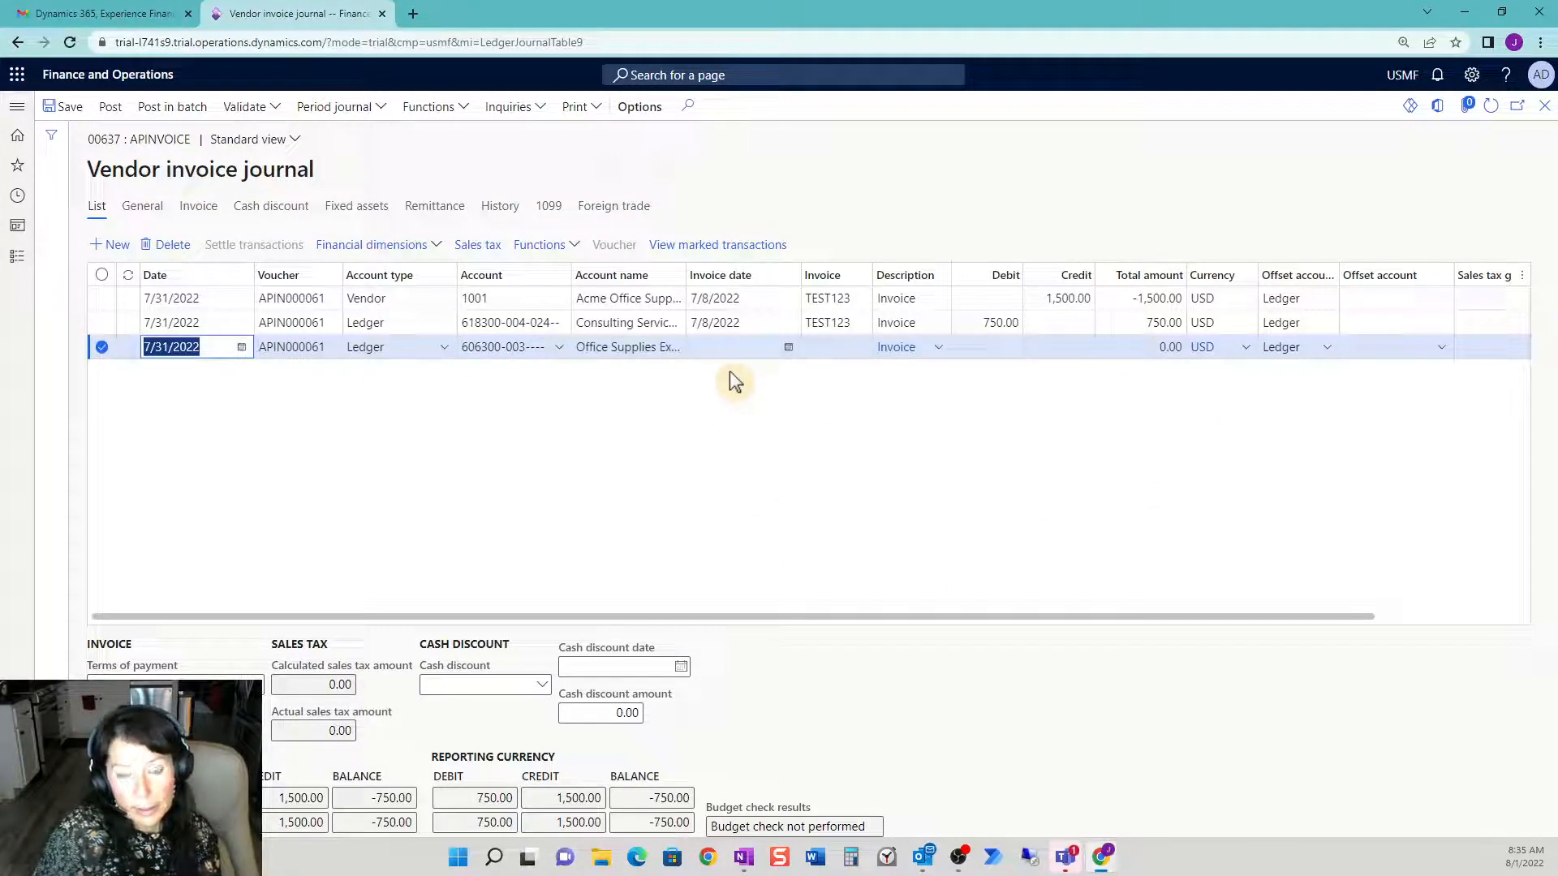
- Give the office supplies line the invoice date 7/8/2022 and invoice number TEST123
left_click(788, 349)
left_click(836, 441)
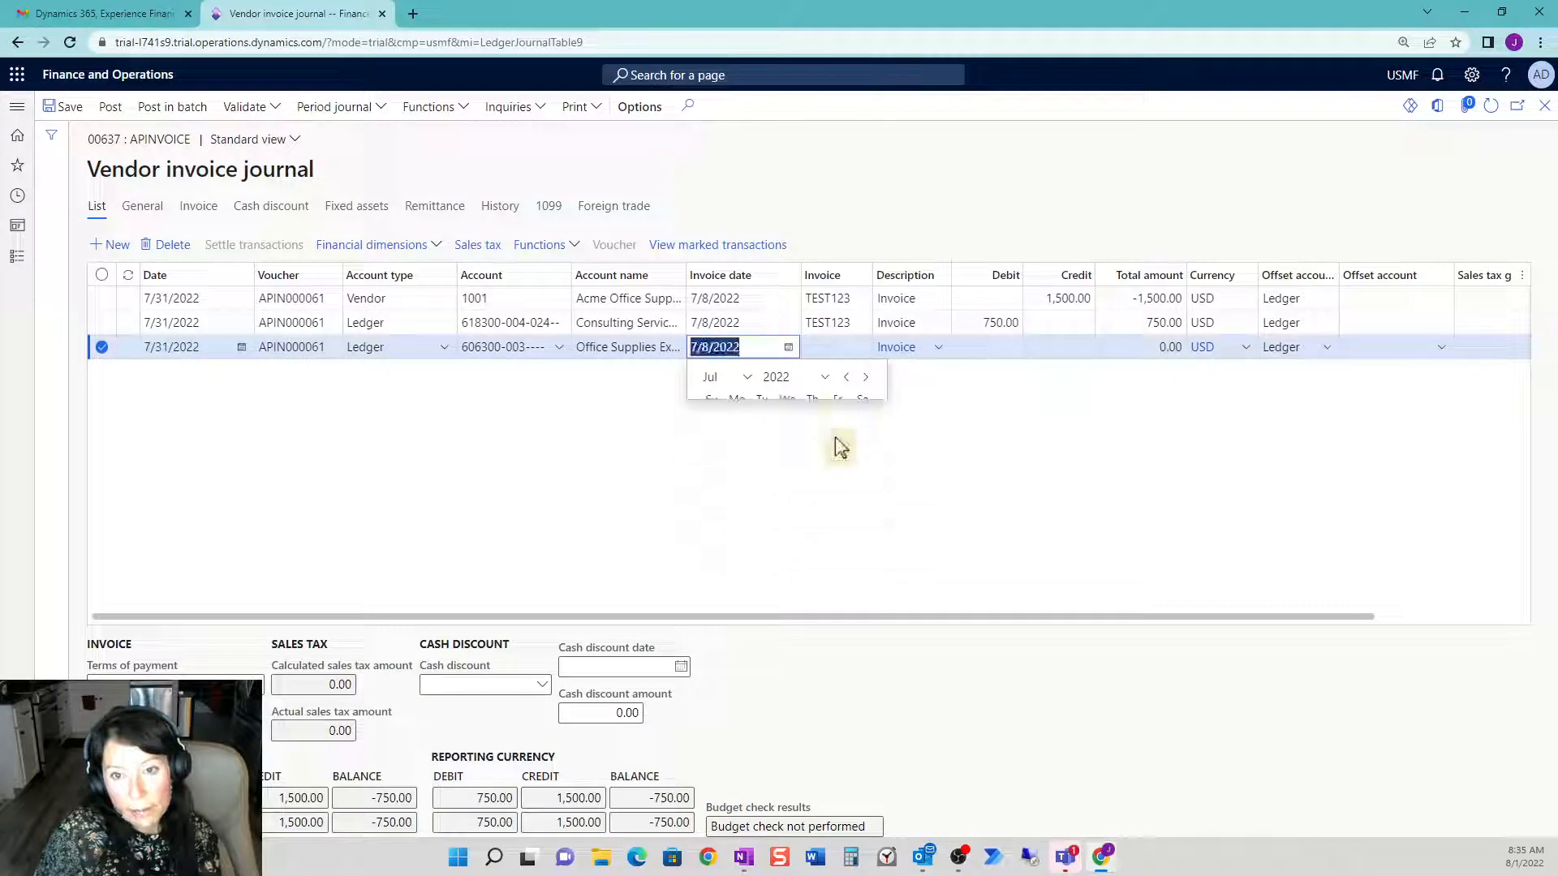
key("Tab")
type("TEST123")
key("Tab")
- Set the office supplies line's description to Invoice and enter a debit of 750.00
type("7")
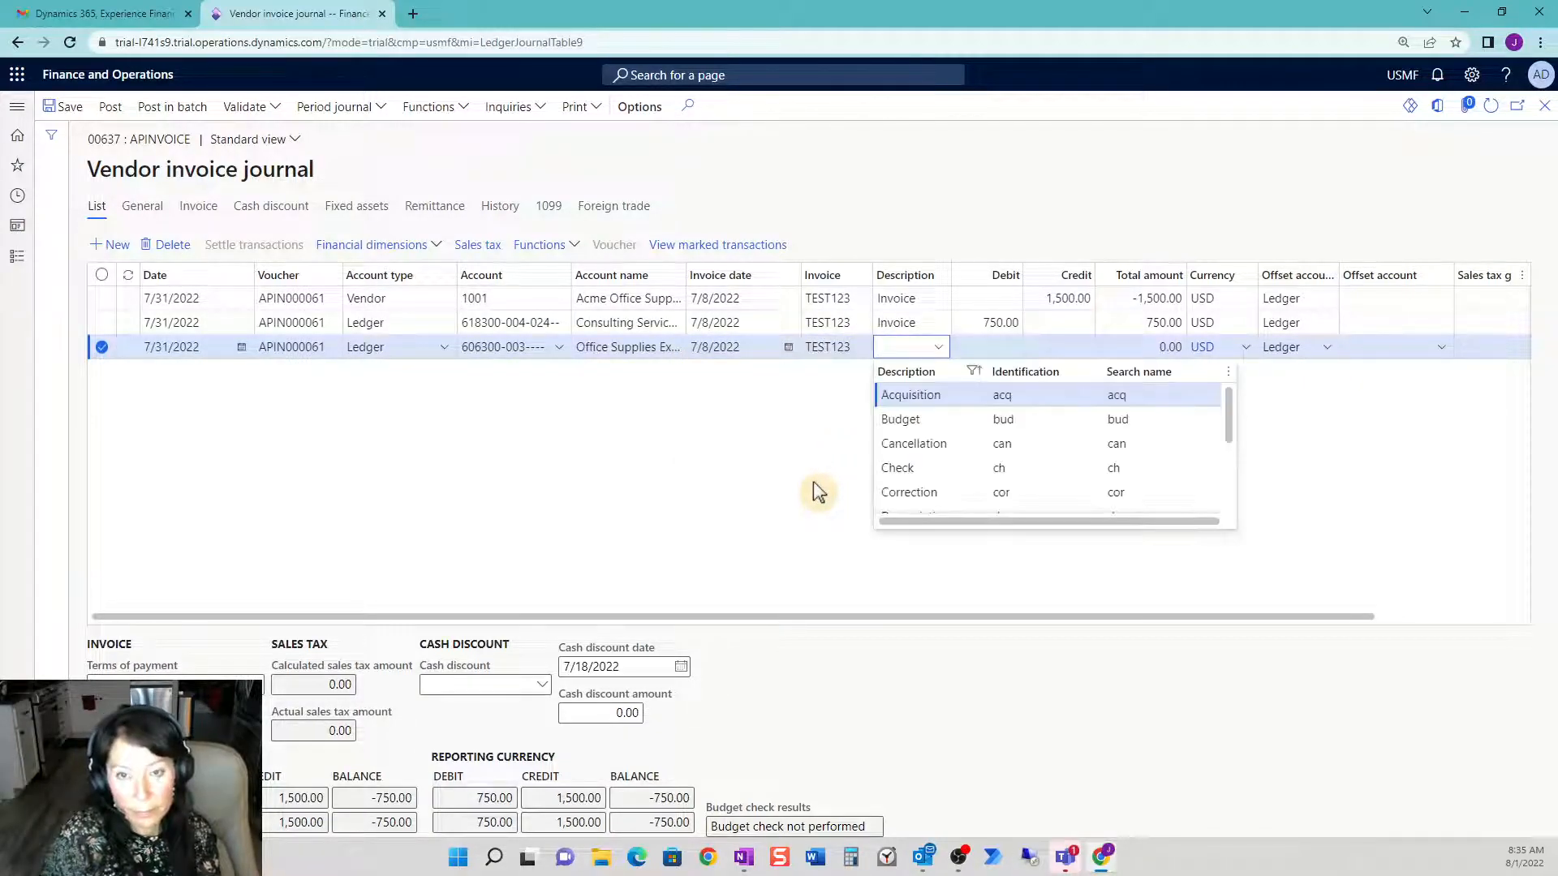
scroll(990, 490, "down", 1)
left_click(921, 471)
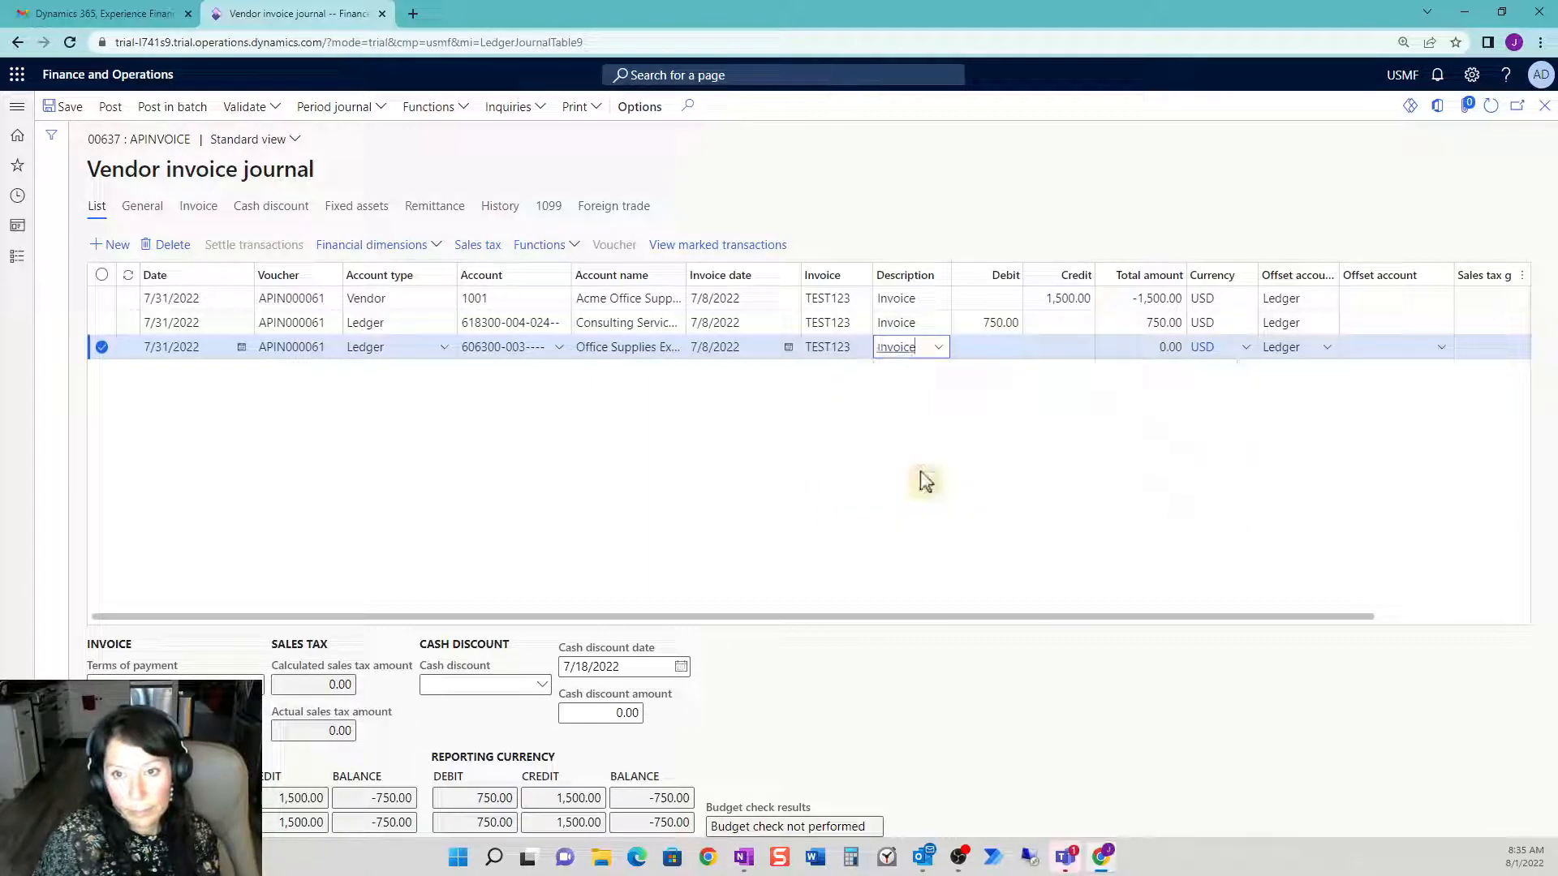
key("Tab")
type("750.00")
key("Tab")
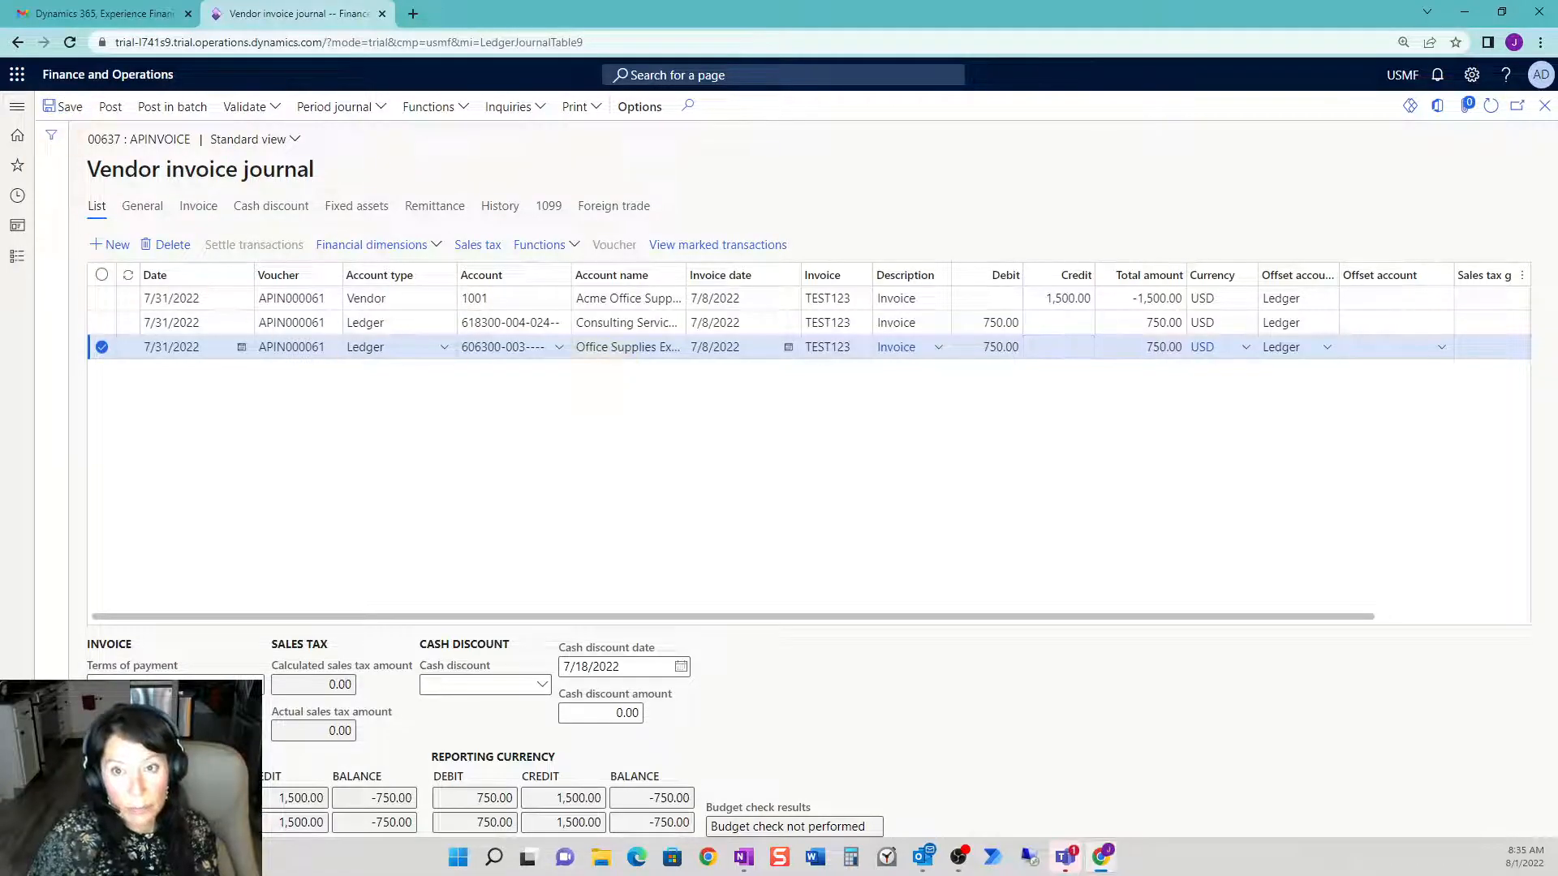
- Validate the journal and dismiss the message bar
left_click(247, 107)
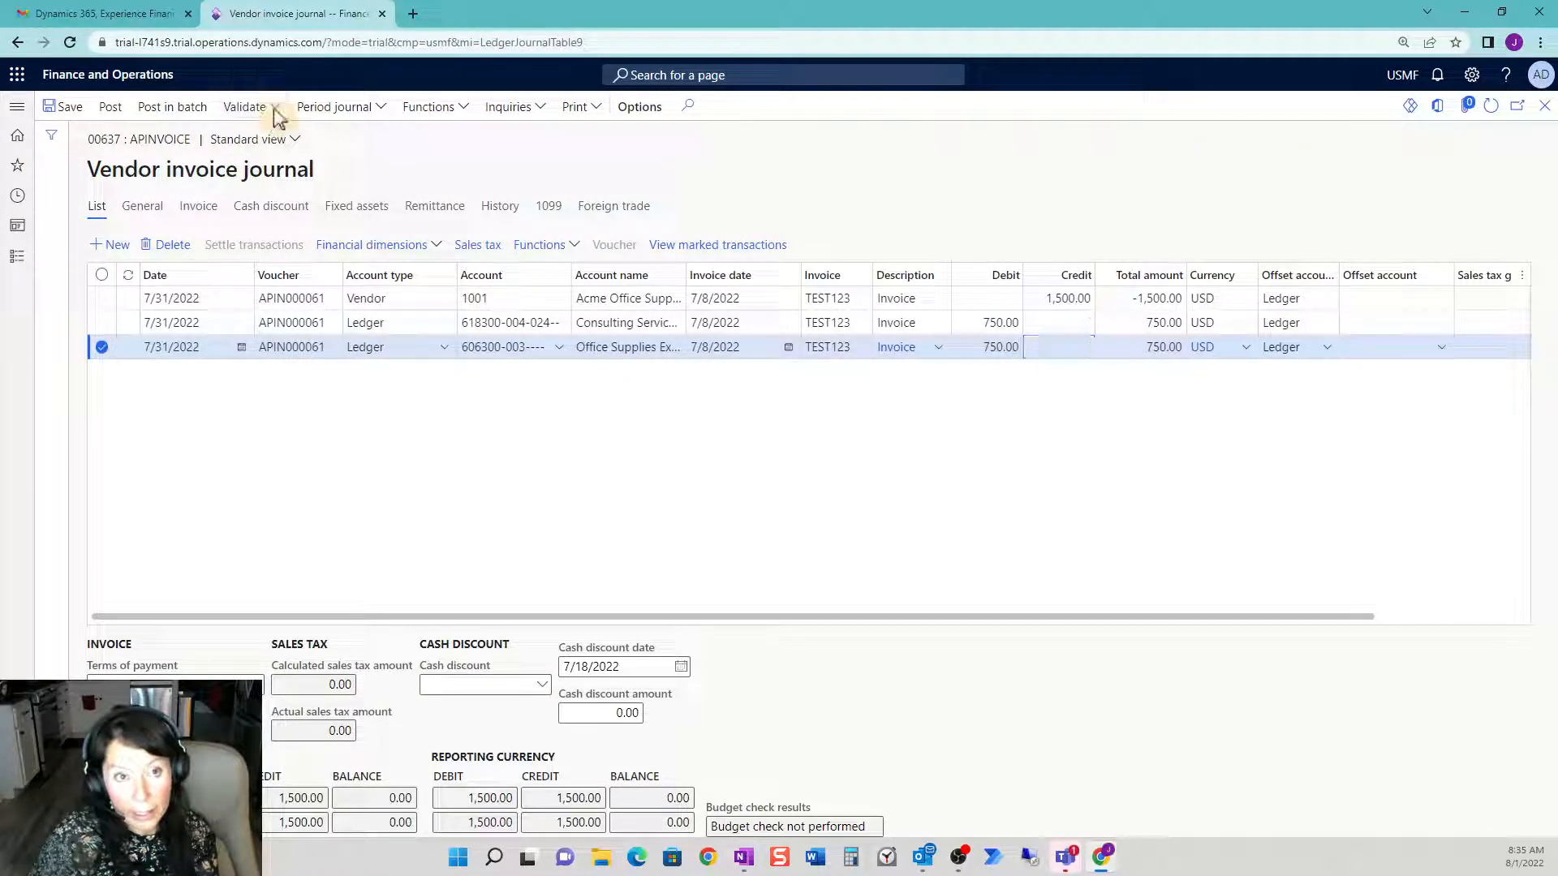
left_click(299, 185)
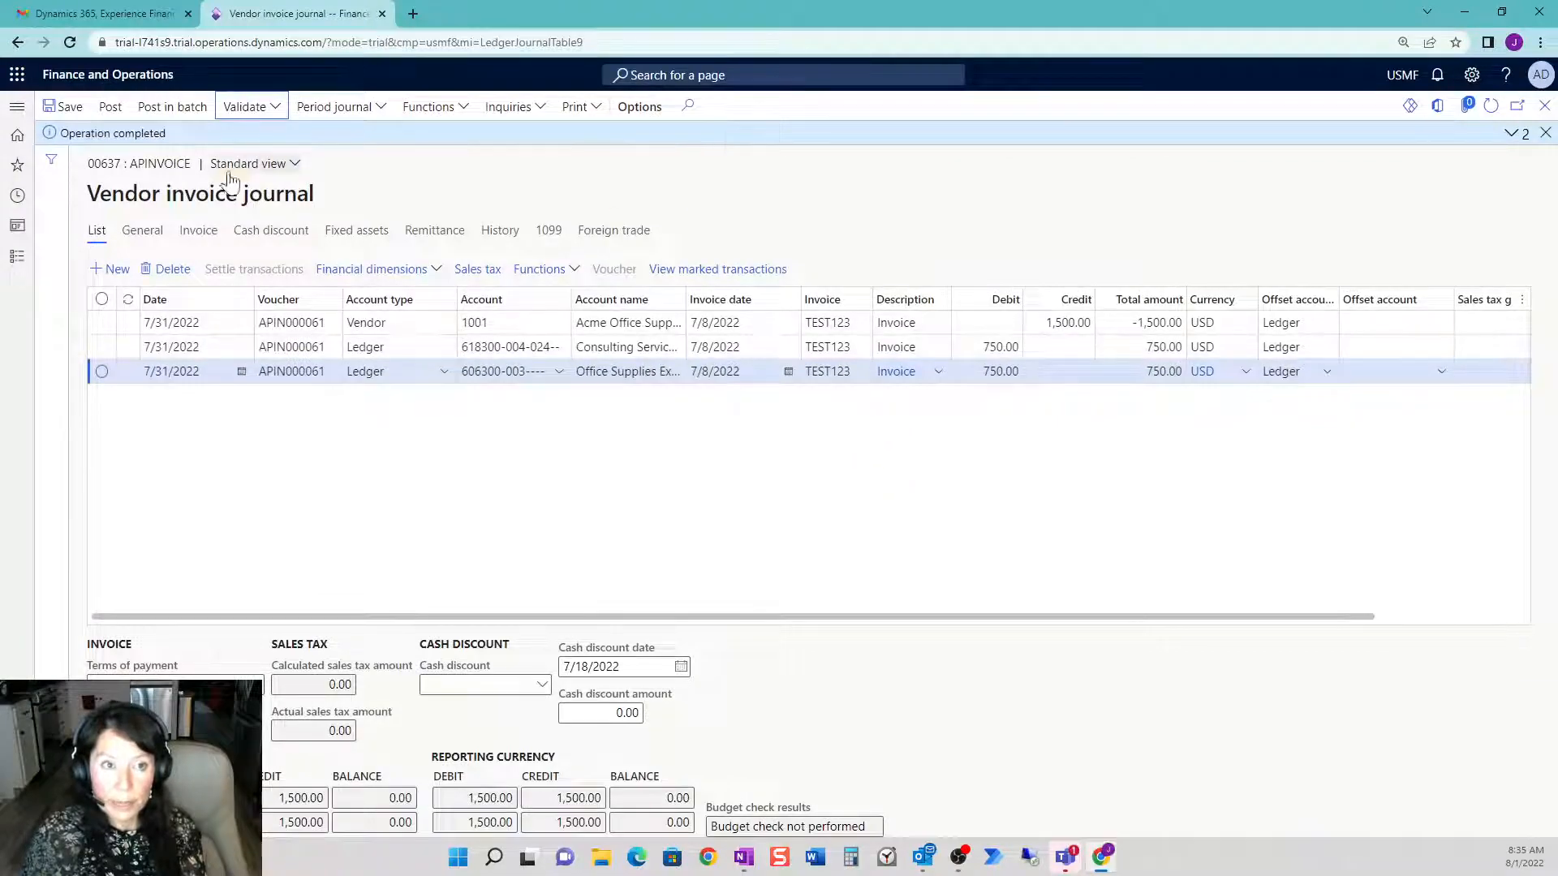
left_click(1545, 133)
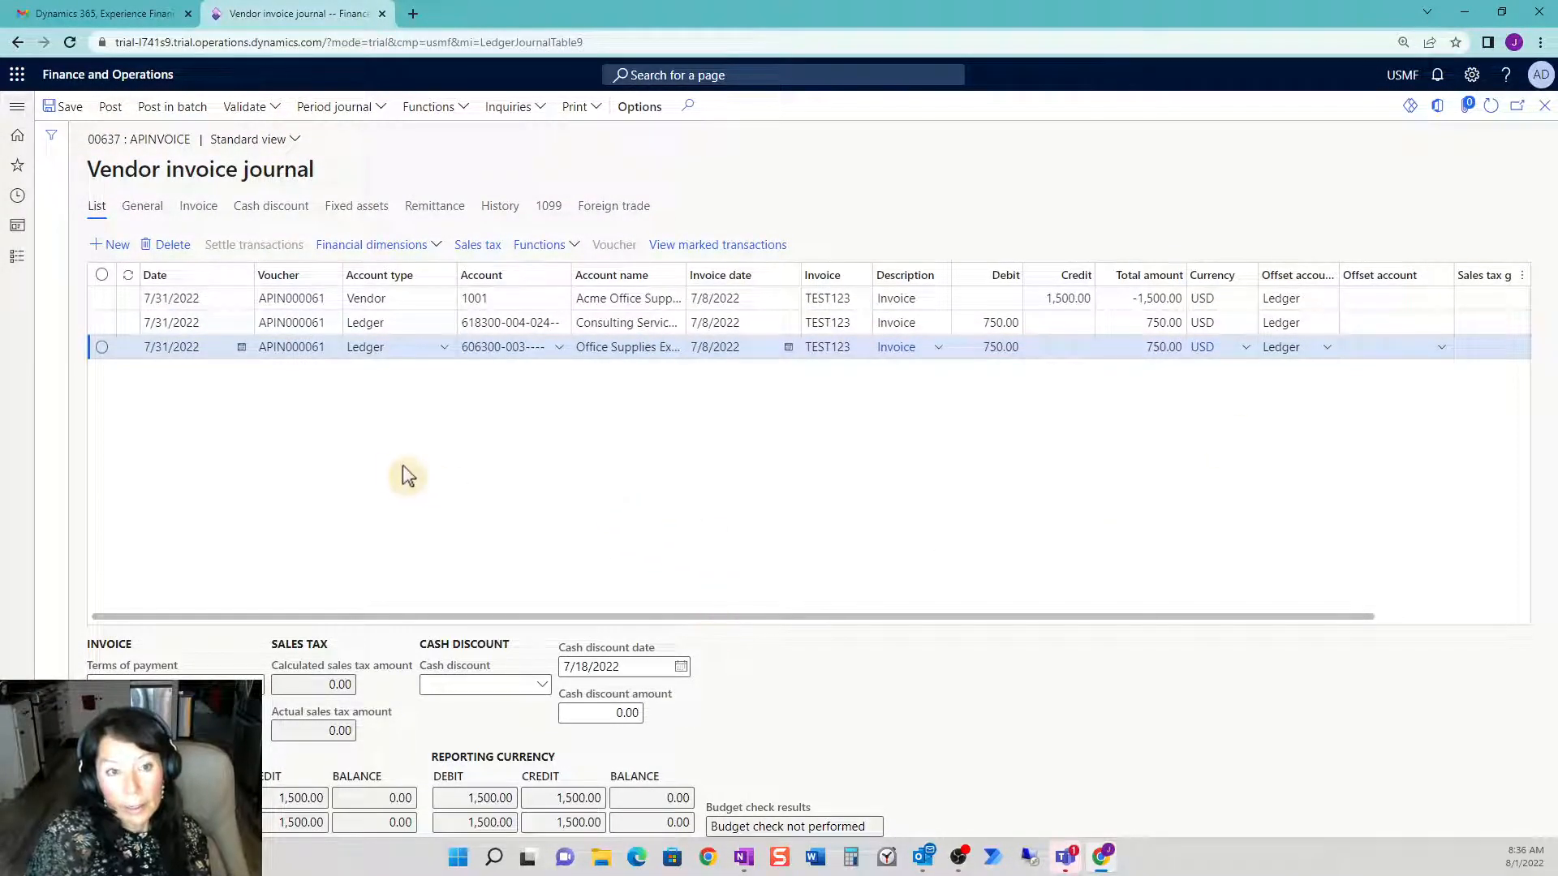
- Start another journal line and sort the lines by voucher in ascending order
left_click(115, 247)
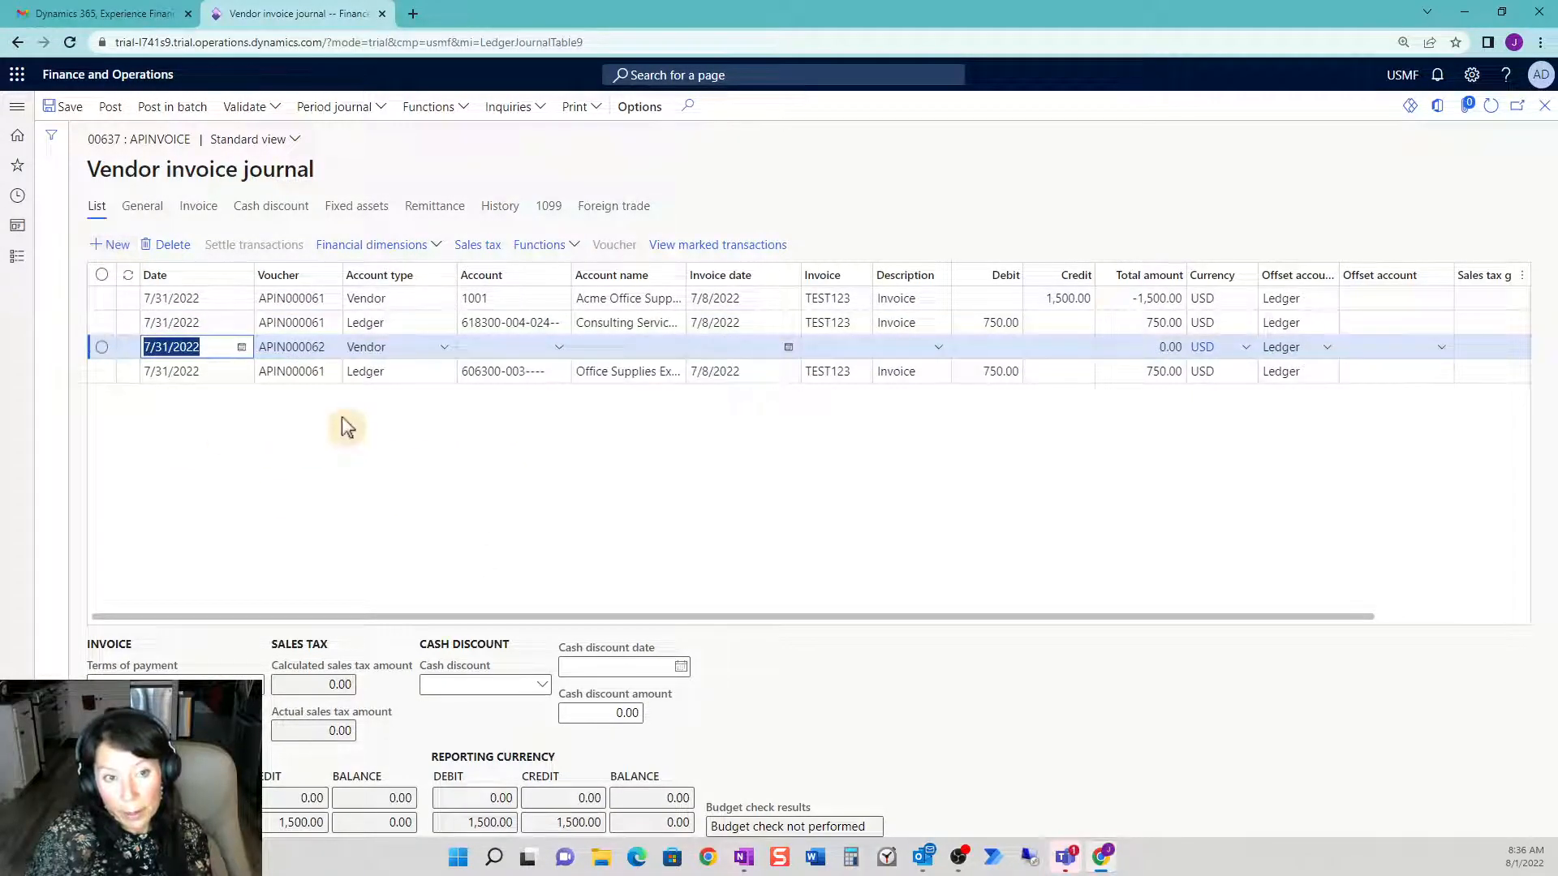
key("Tab")
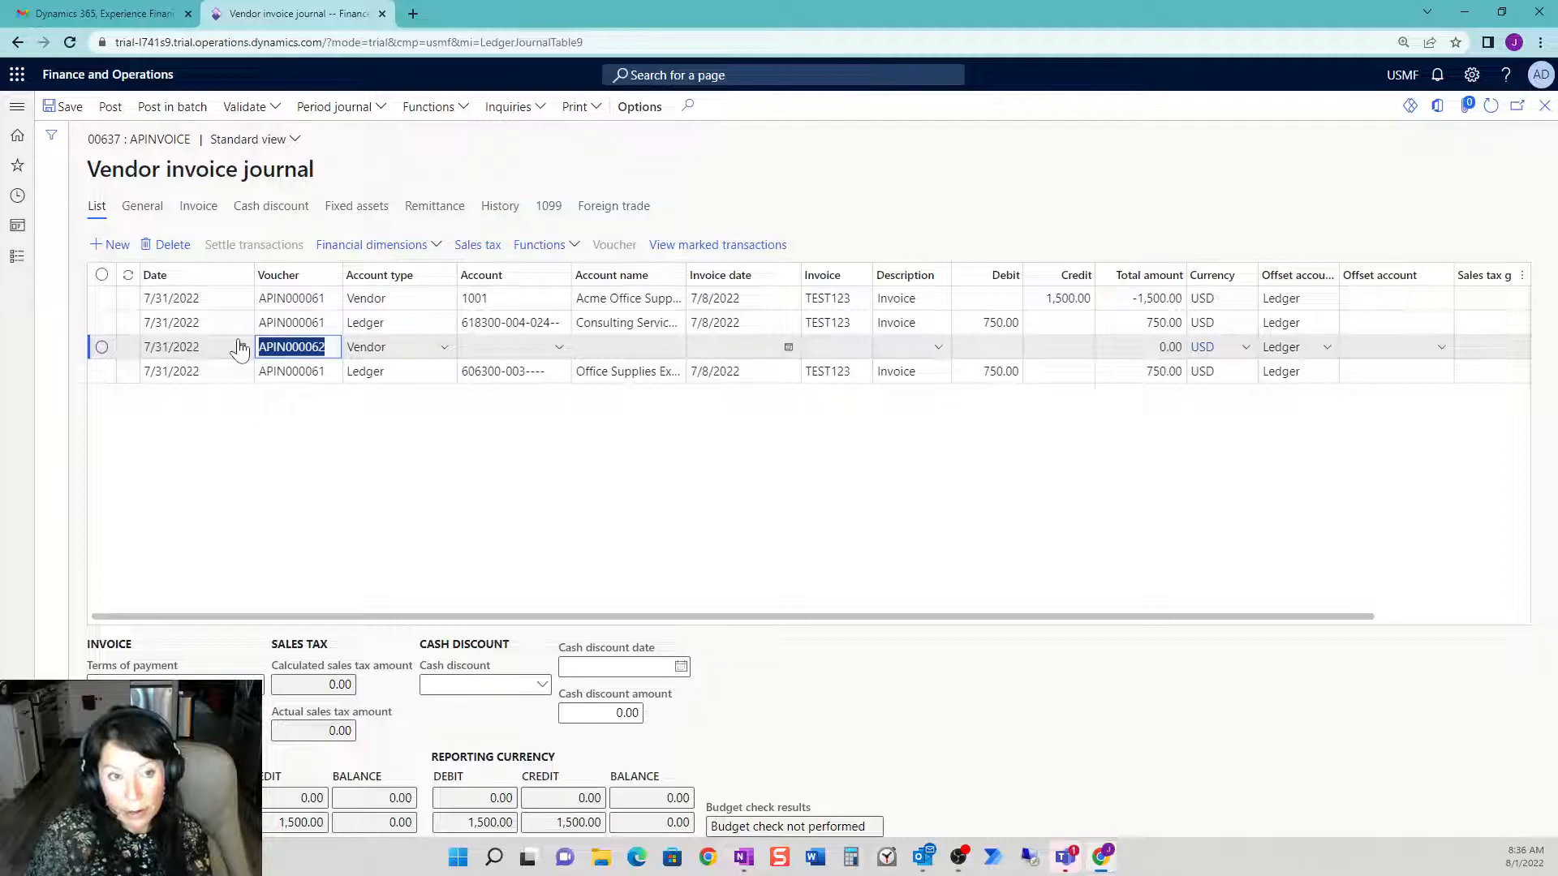
left_click(332, 278)
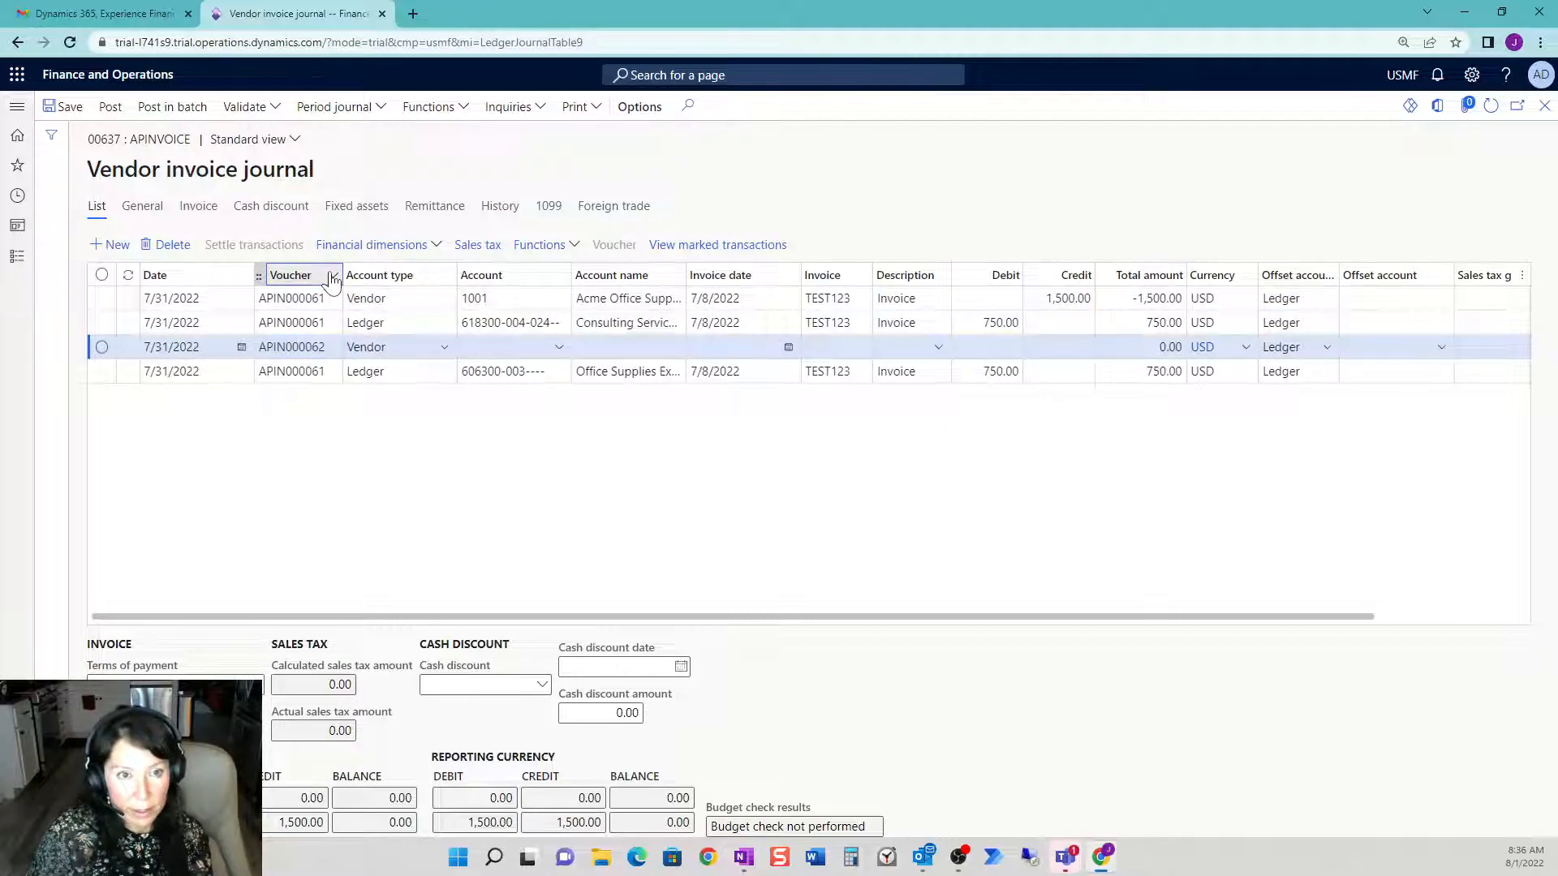
left_click(333, 278)
key("Escape")
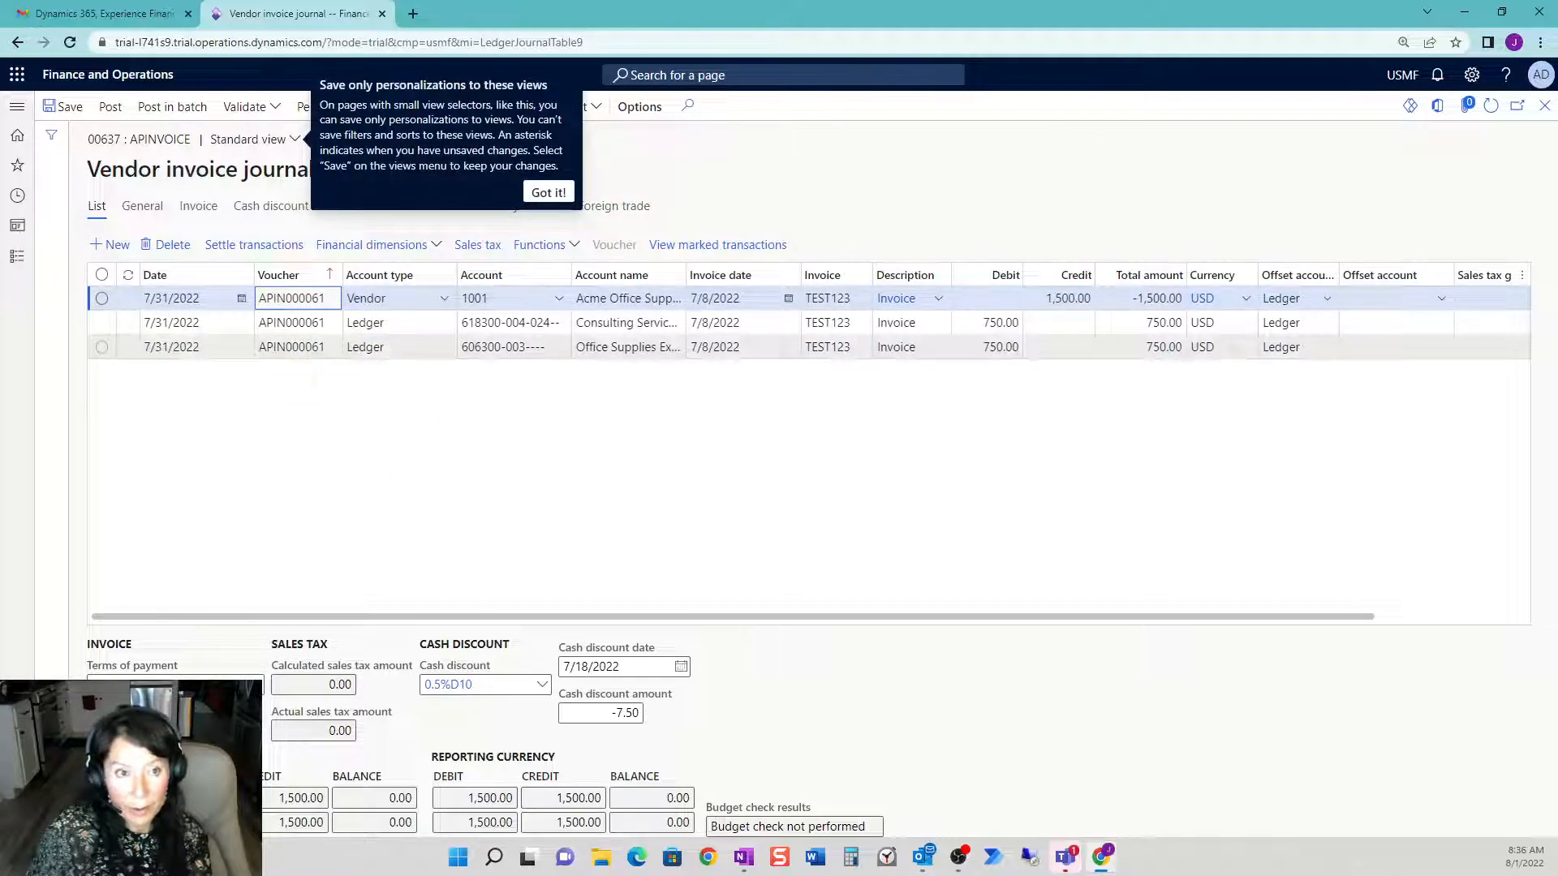
- Add a new line for the next voucher below the office supplies line
left_click(343, 347)
key("alt+n")
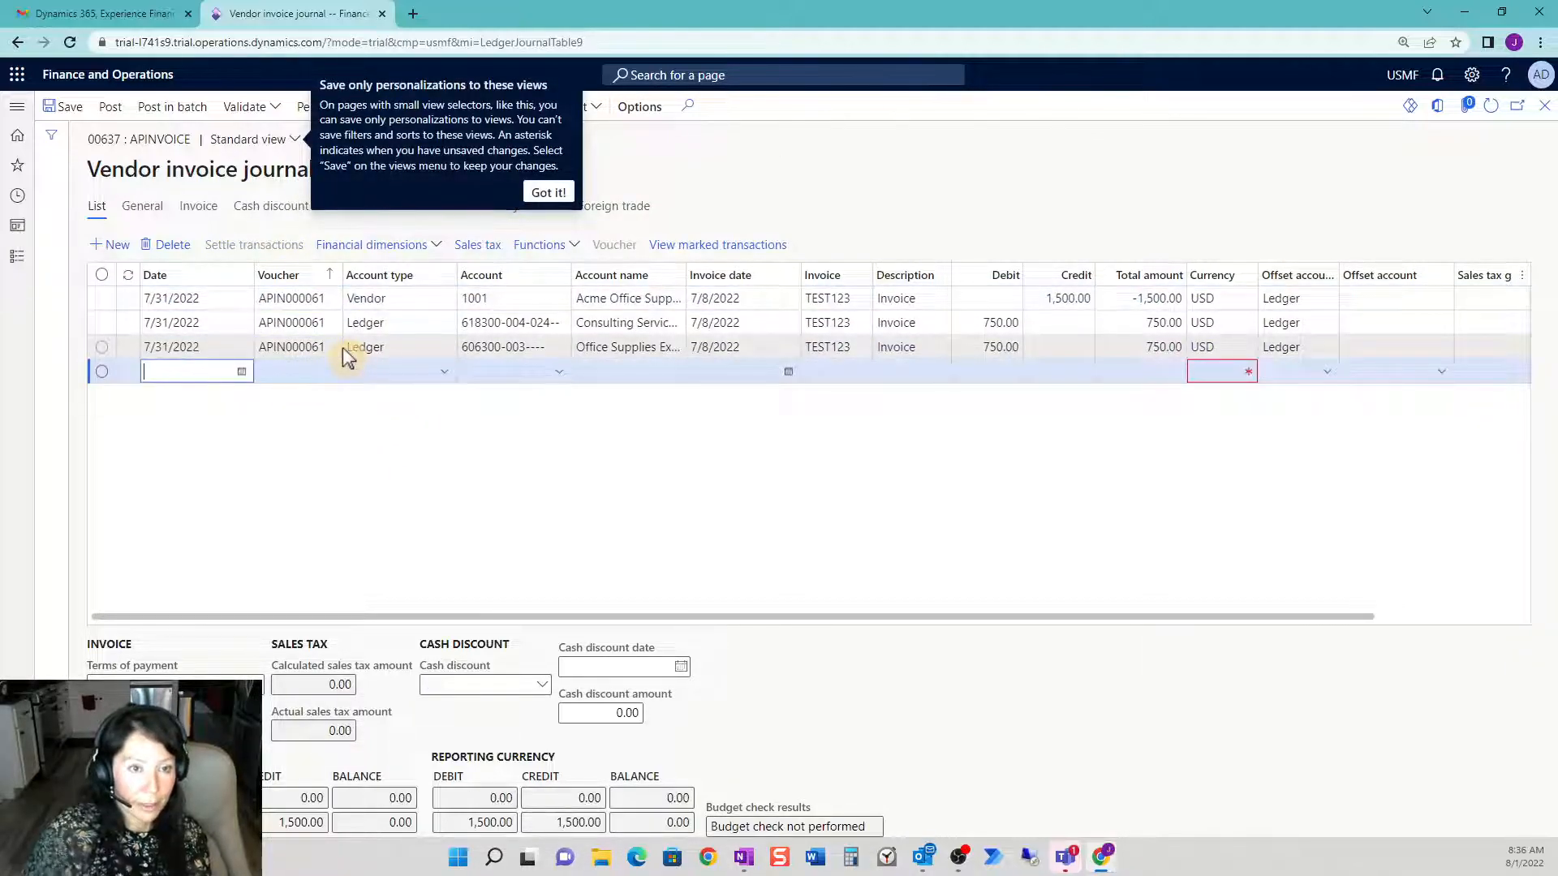
key("Tab")
key("Tab")
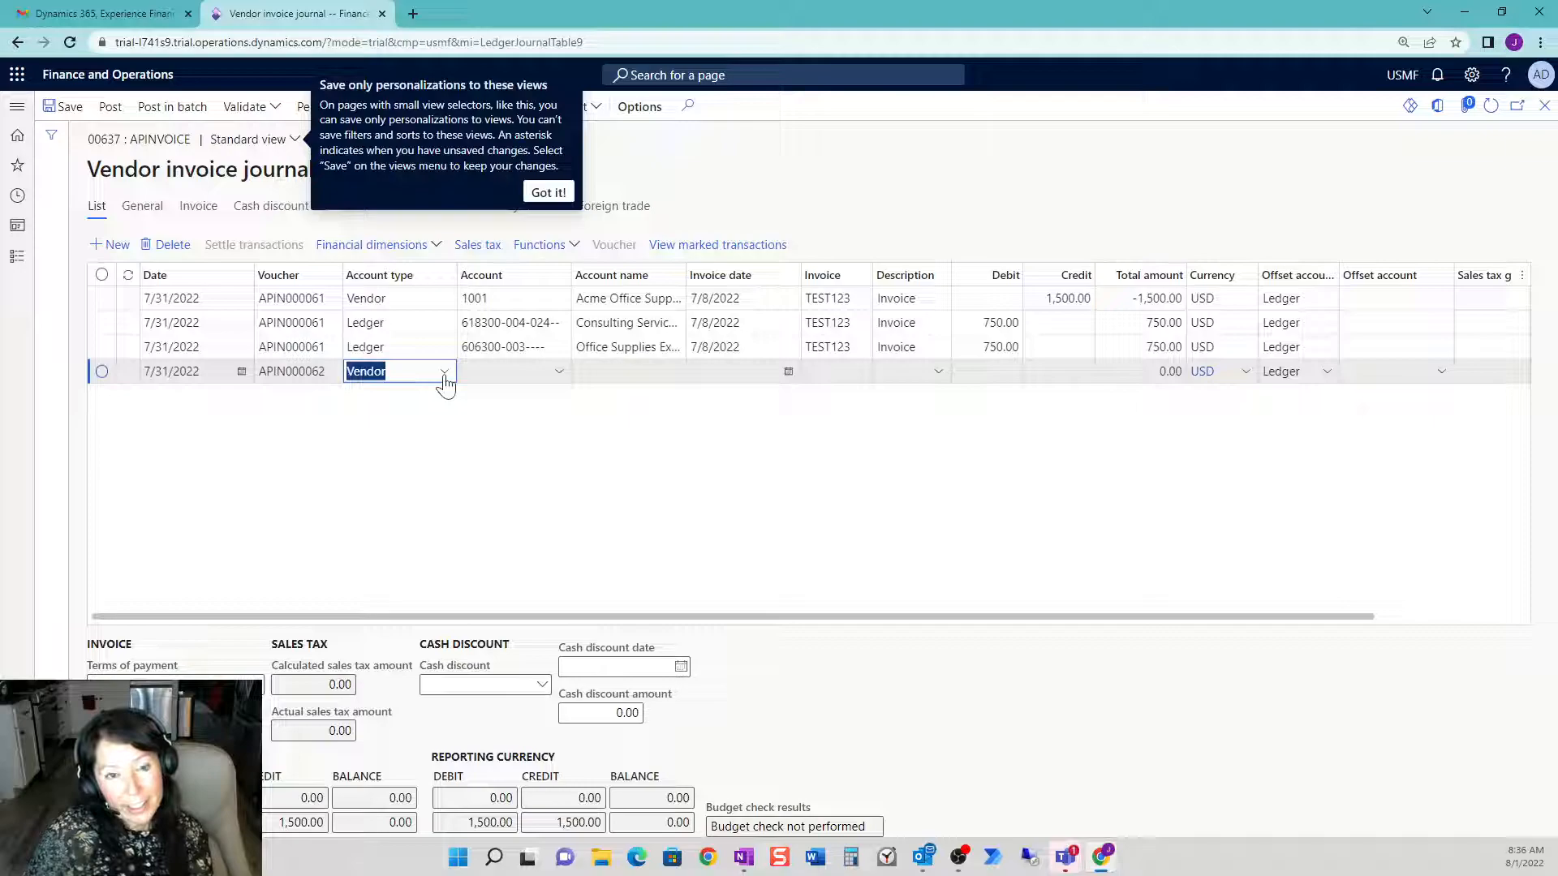
- Browse the vendor list and set the new line's account to the Texas State Tax Authority vendor
key("Tab")
left_click(560, 373)
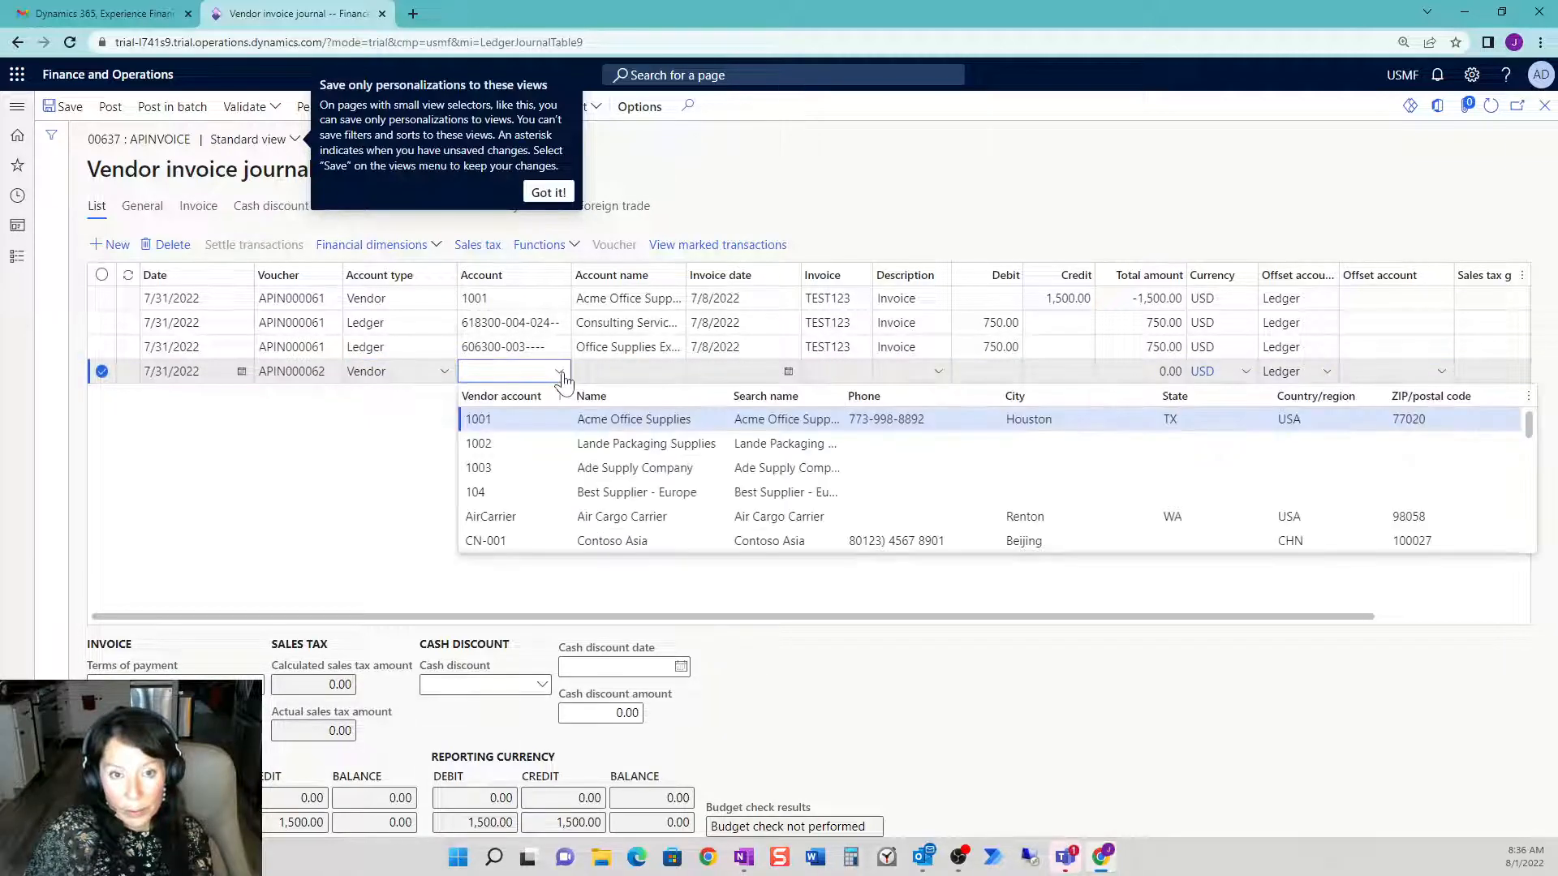
scroll(730, 487, "down", 15)
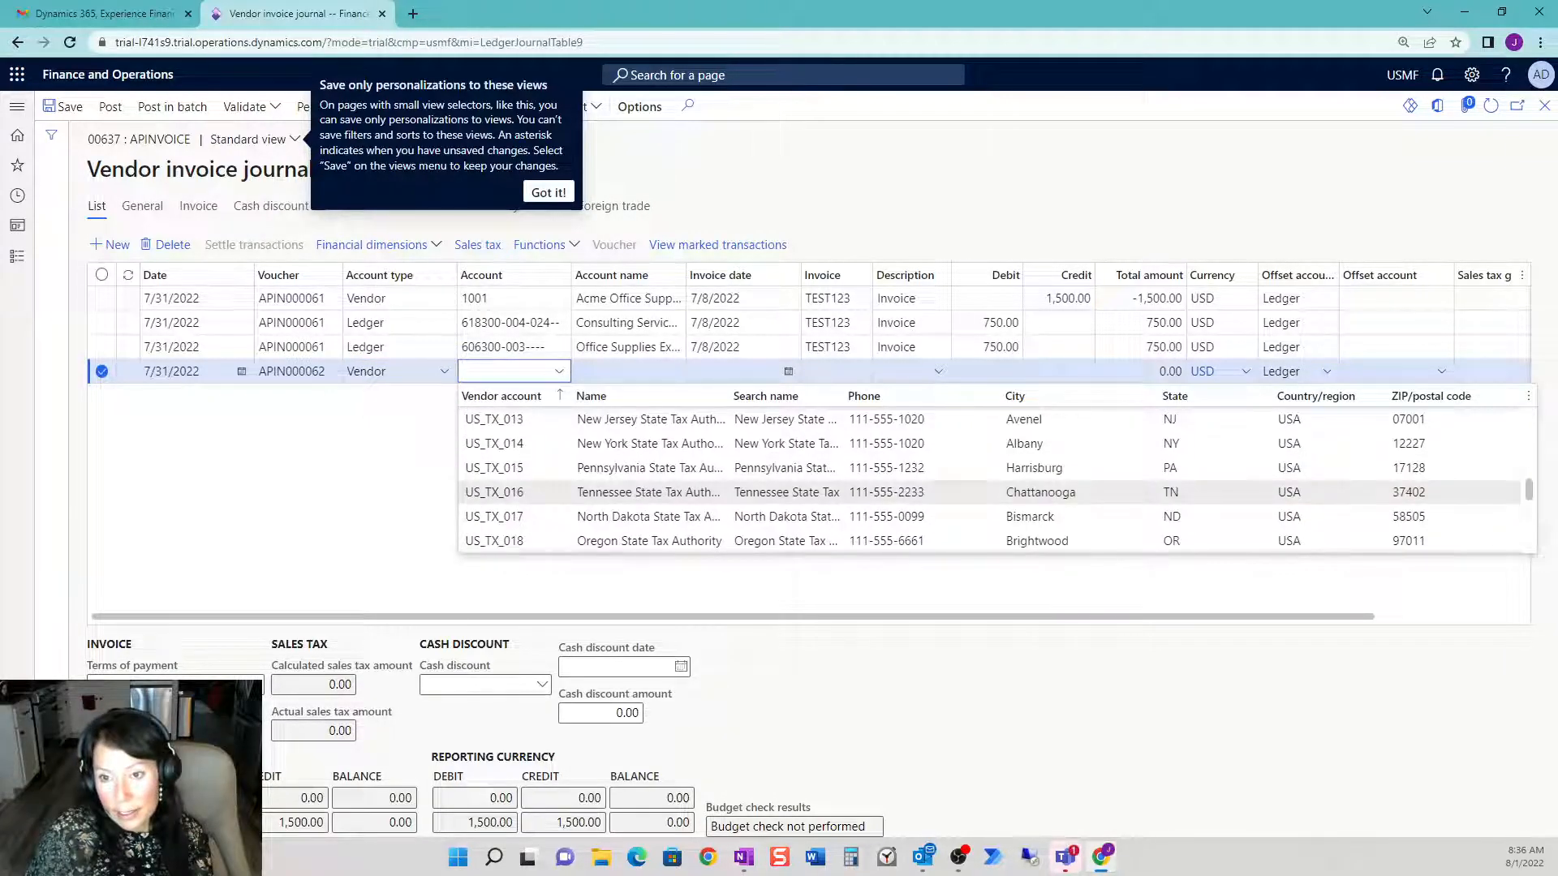
scroll(998, 483, "down", 2)
scroll(998, 487, "down", 5)
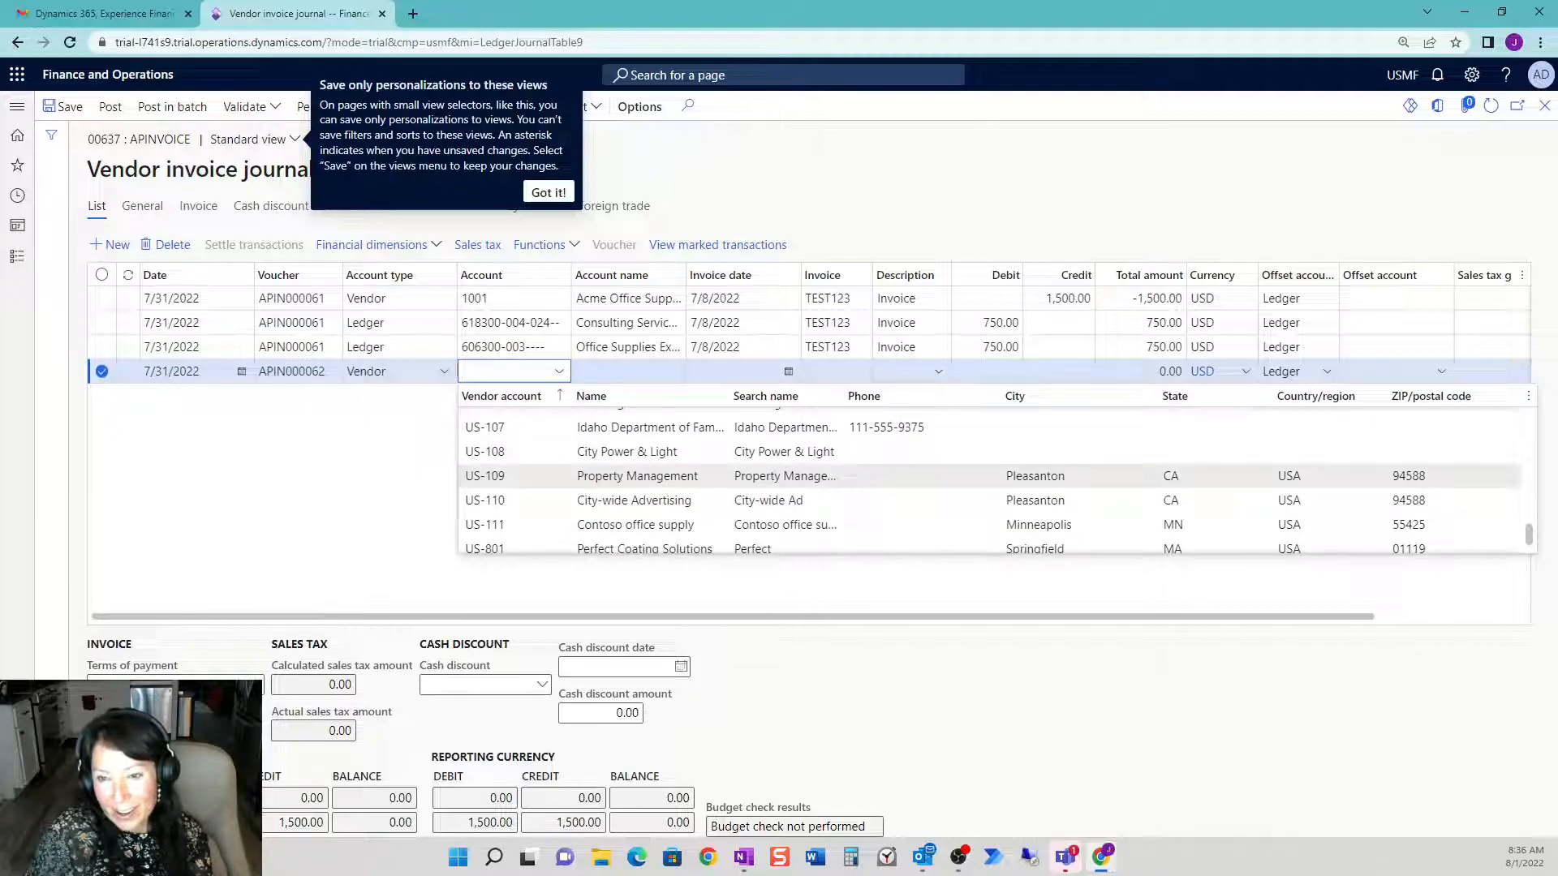
scroll(998, 487, "up", 5)
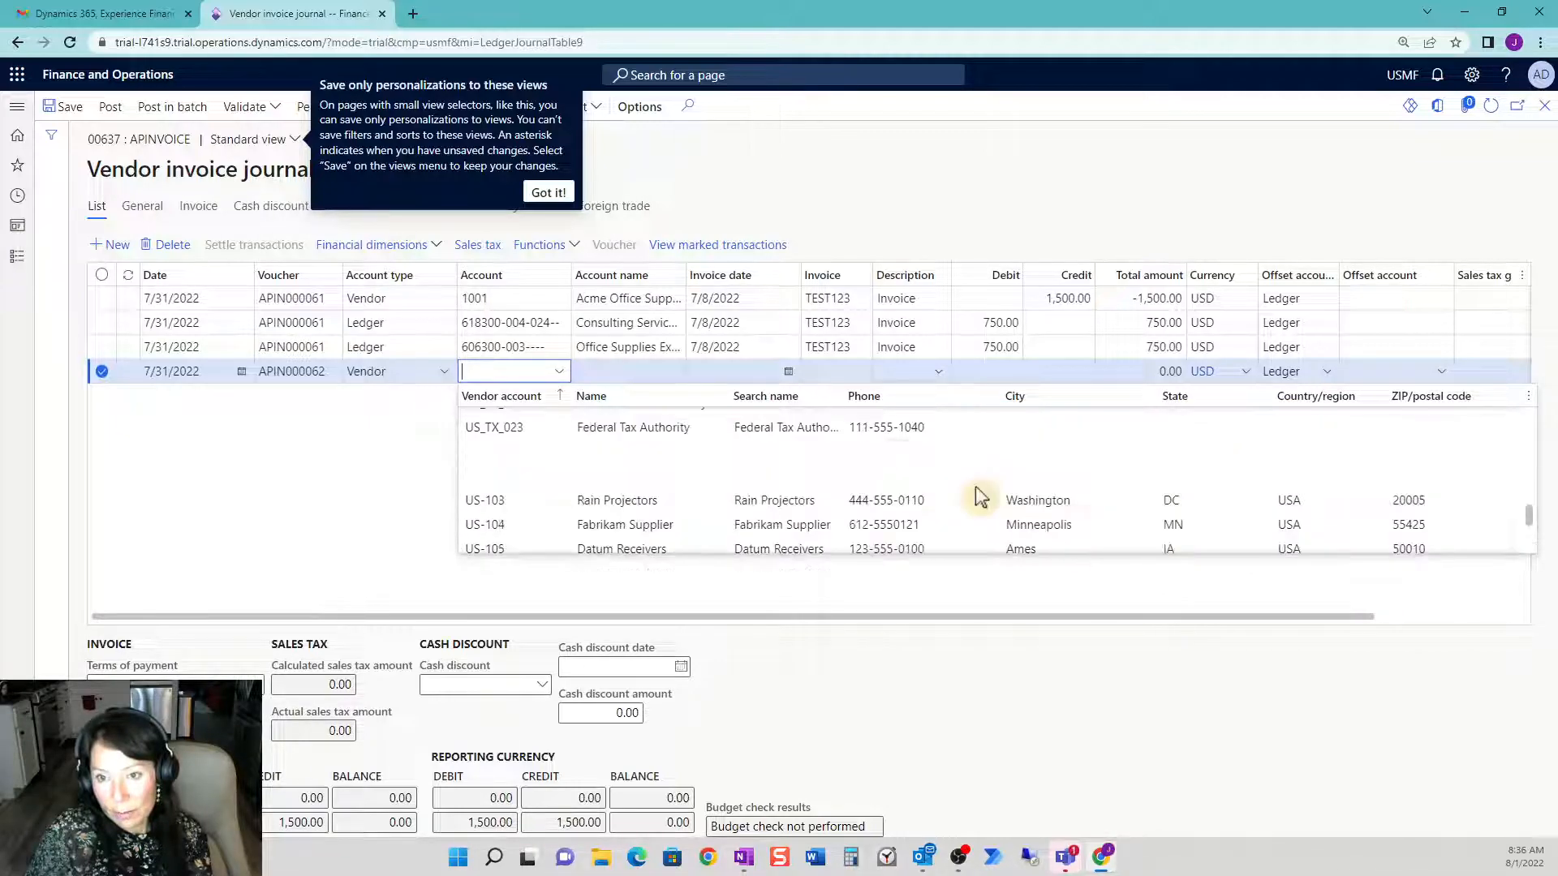
left_click(985, 433)
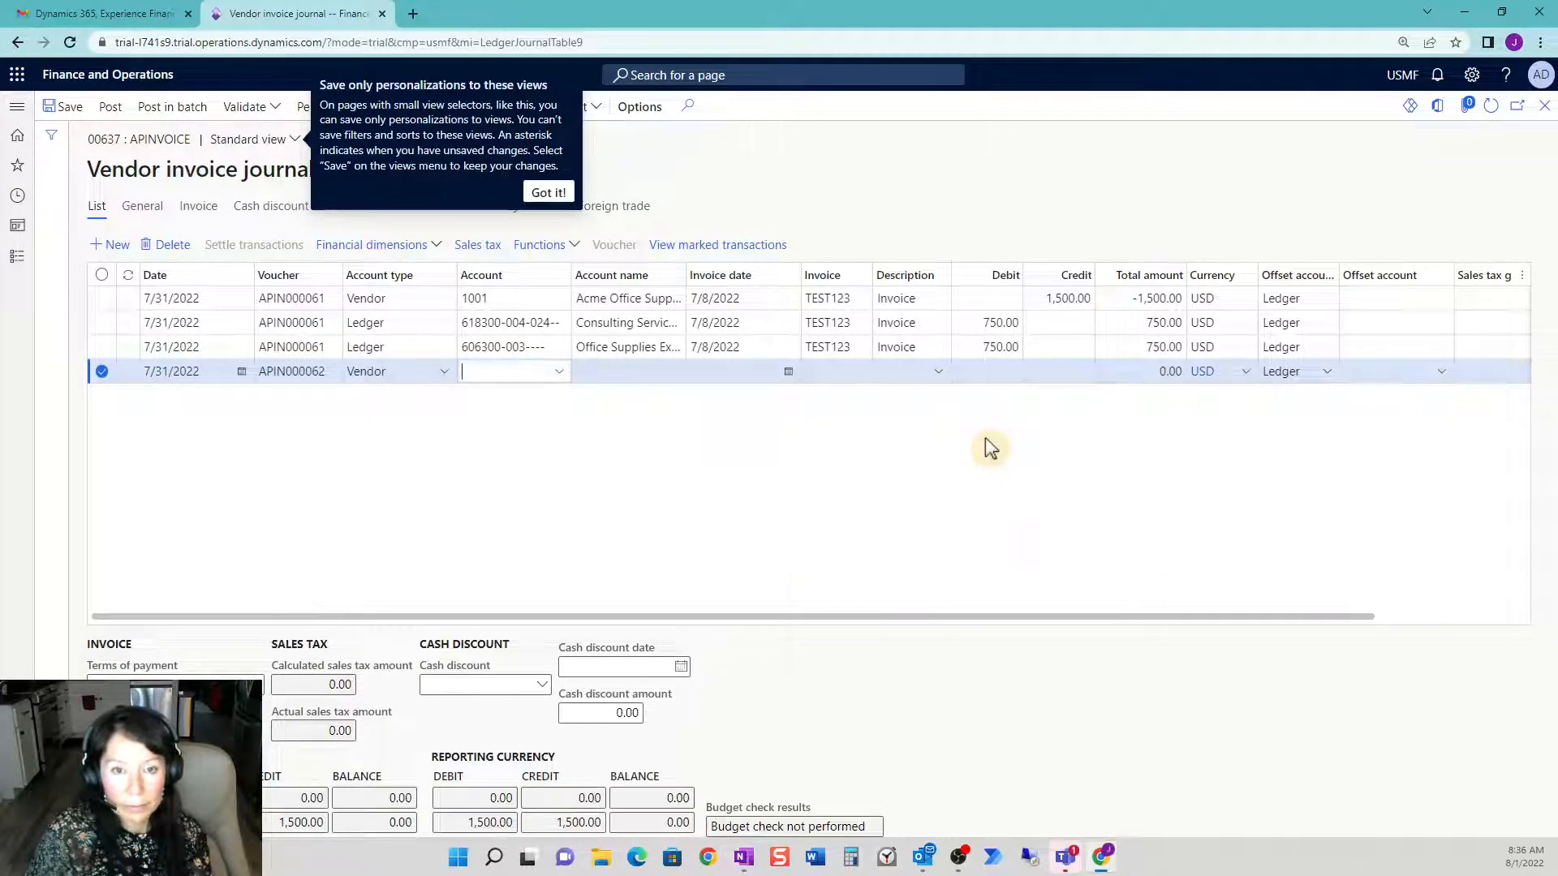
key("Tab")
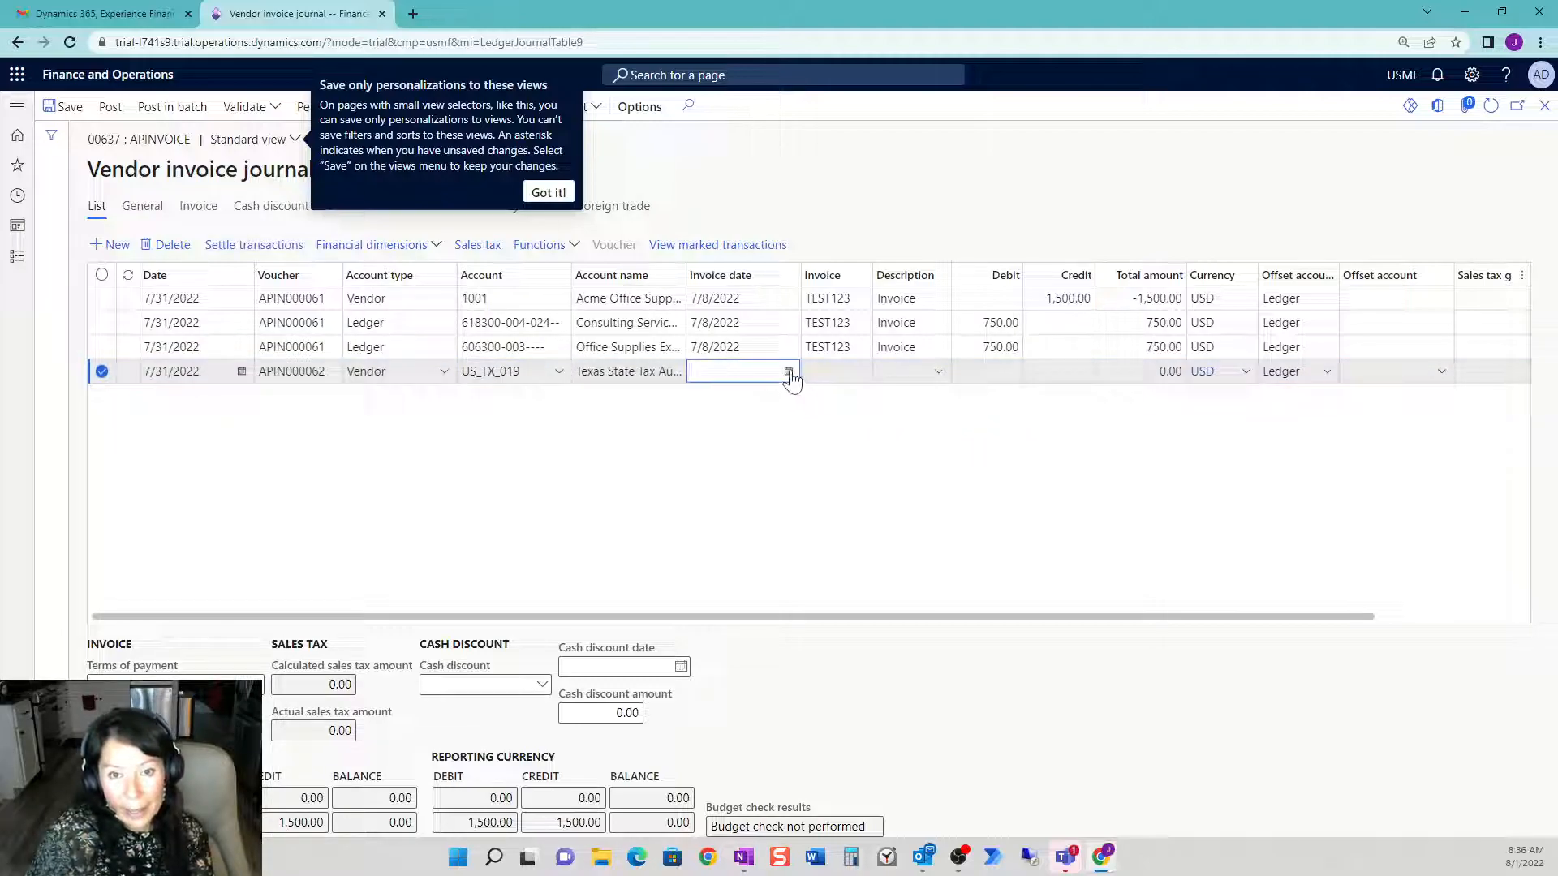
- Set the tax authority line's invoice date to 7/1/2022 and its invoice number to TEST124
left_click(788, 372)
left_click(837, 447)
key("Tab")
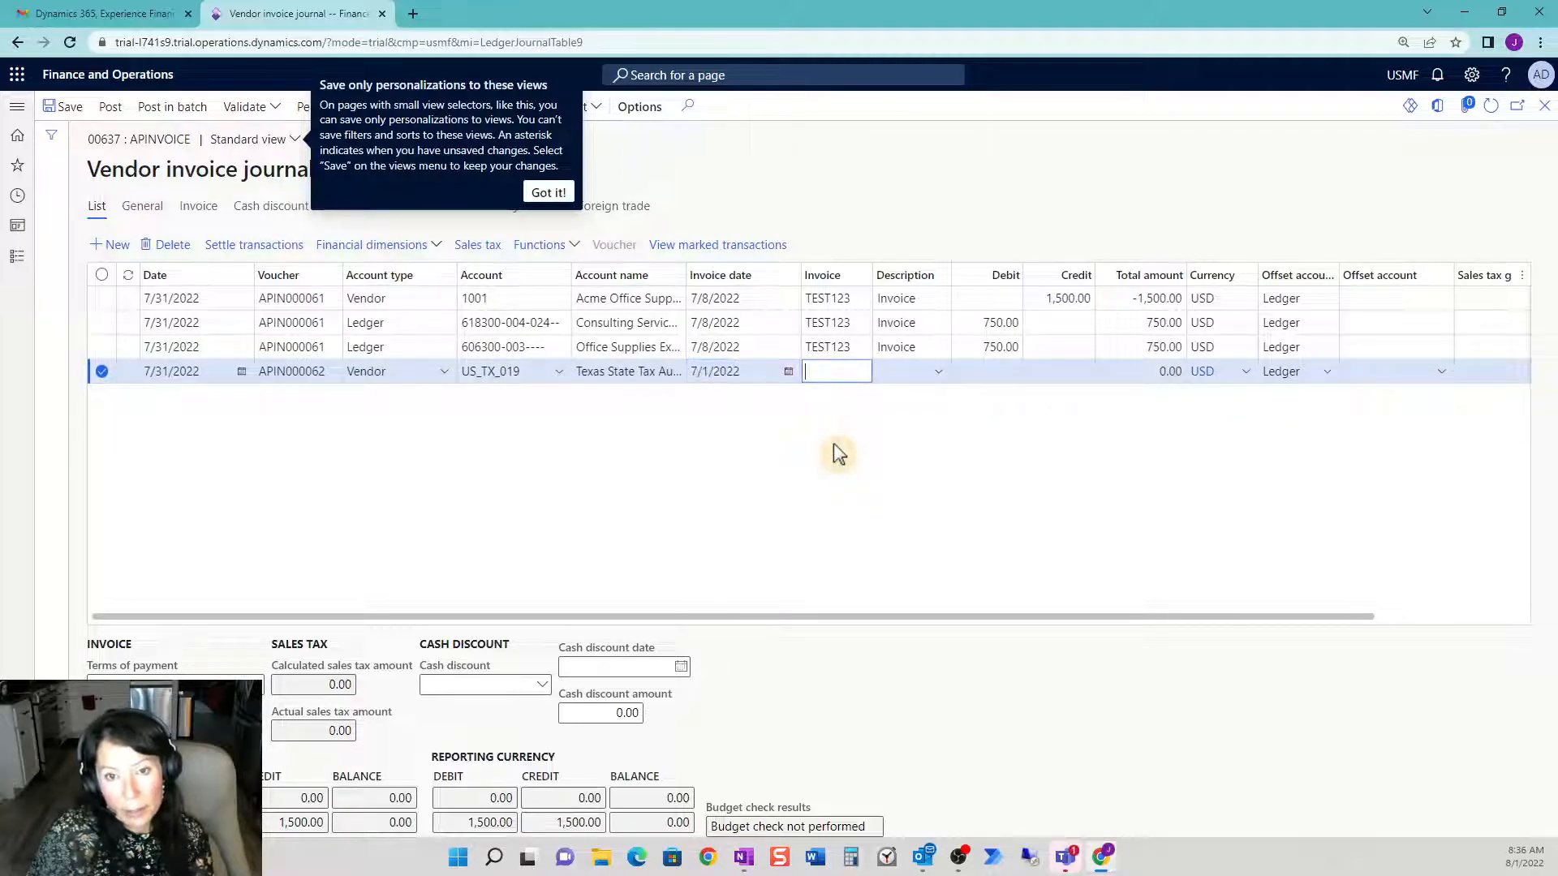
type("TEST124")
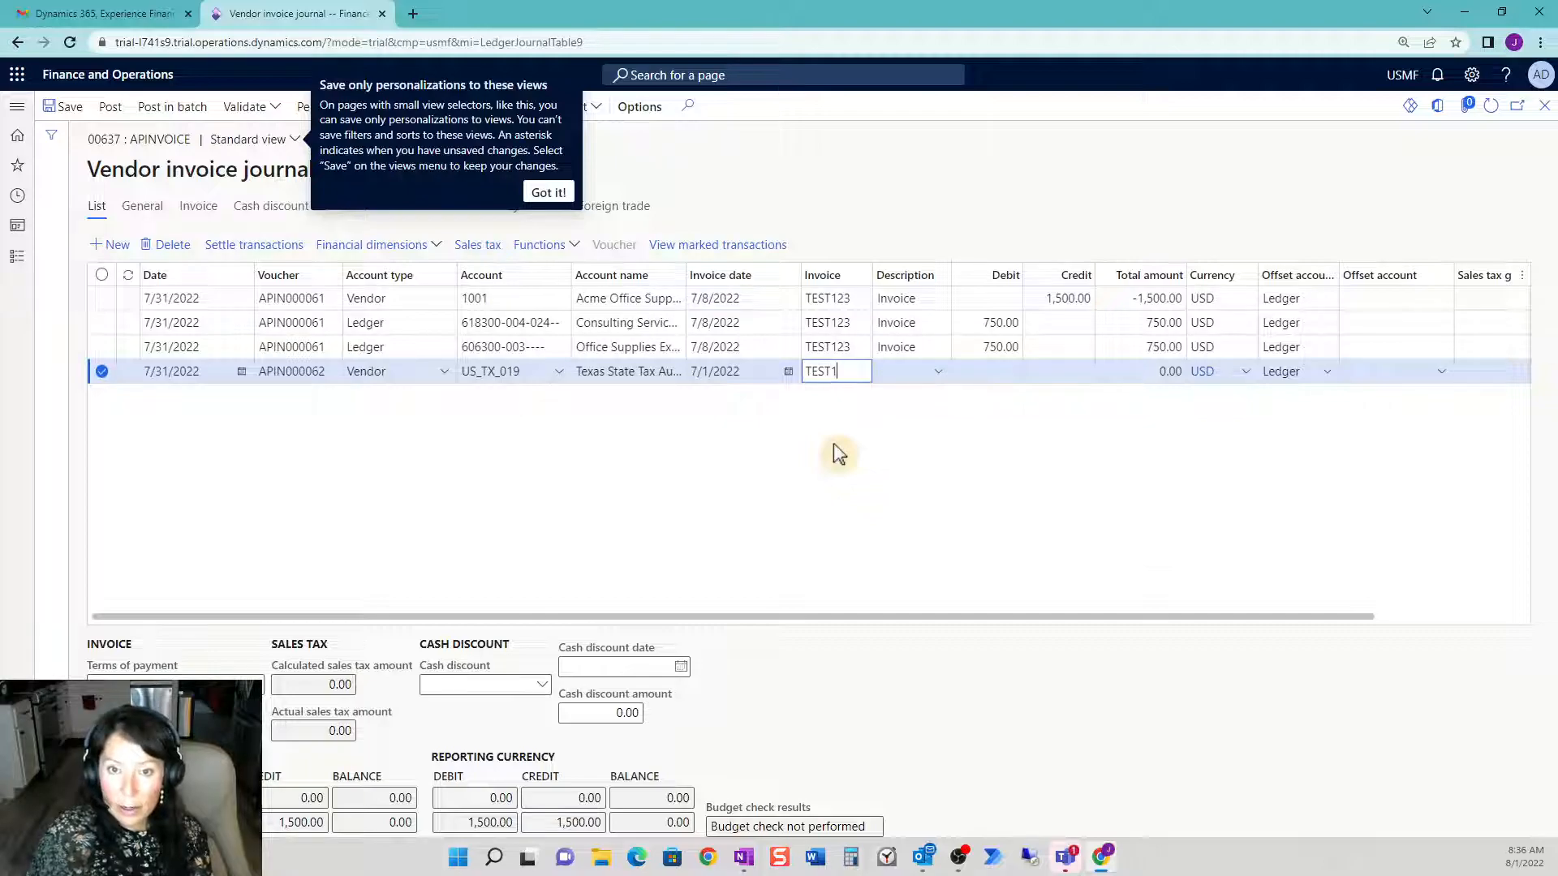
key("Tab")
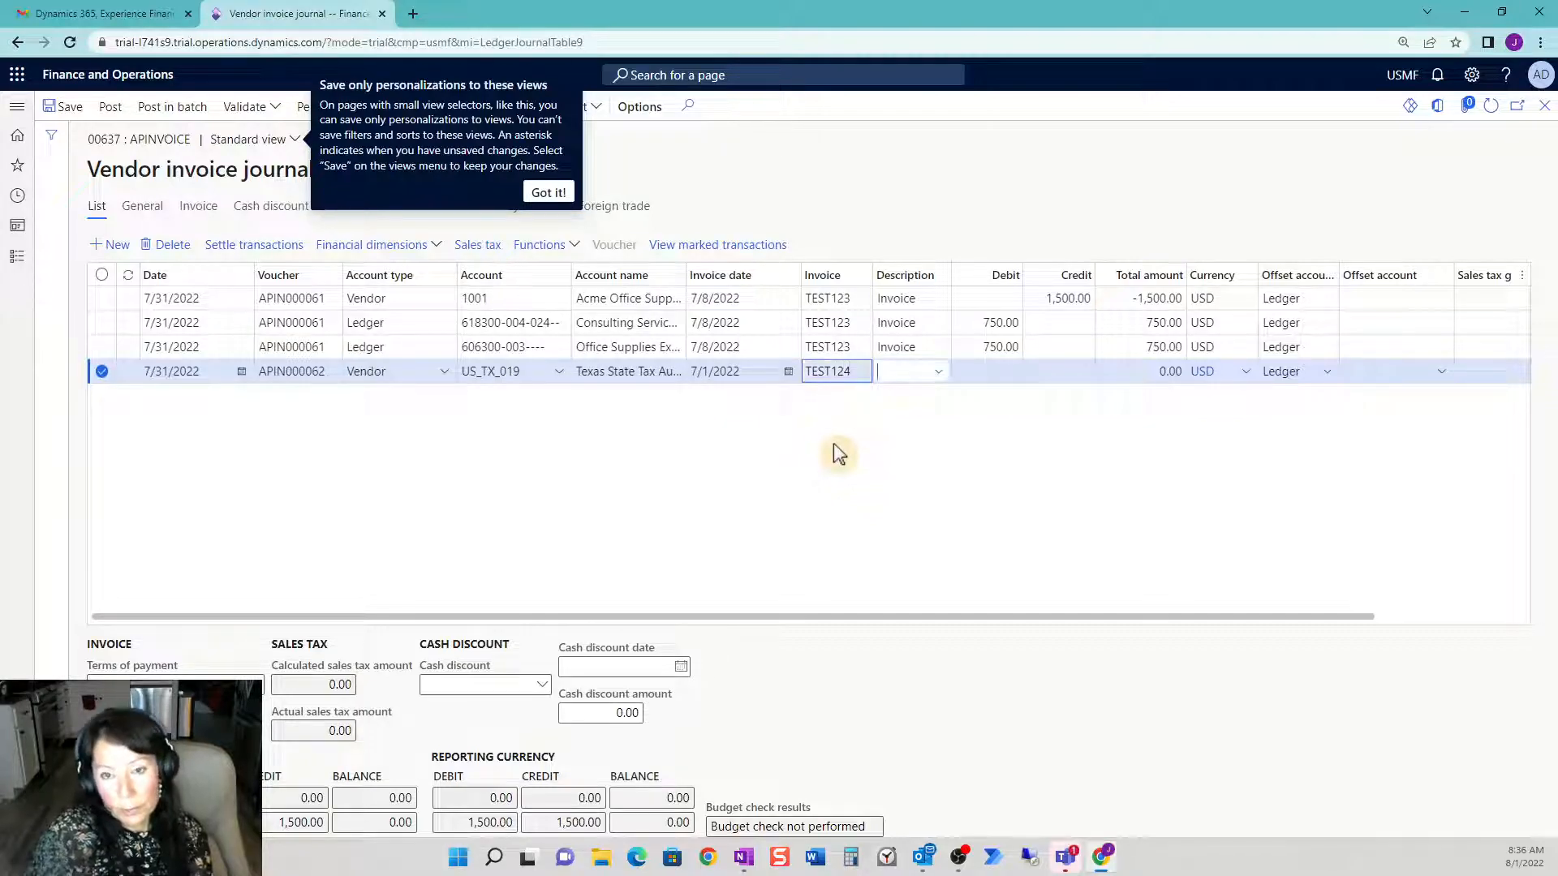
- Set the tax authority line's description to Invoice and enter a credit of 200.00
left_click(939, 374)
scroll(1055, 471, "down", 3)
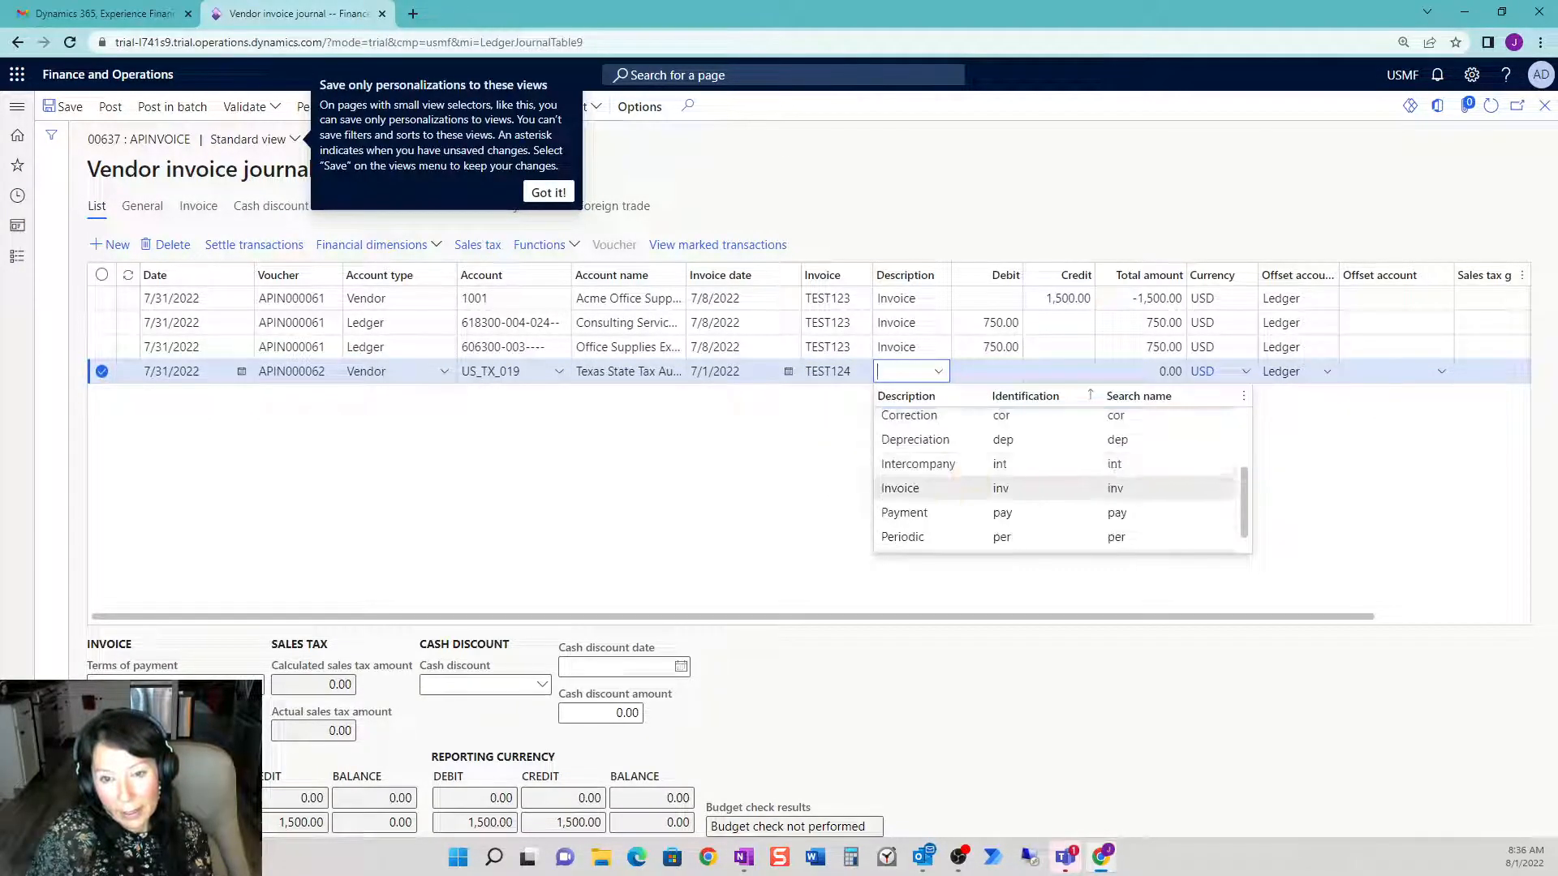
left_click(963, 488)
key("Tab")
key("Tab")
type("200.00")
key("Tab")
key("Tab")
key("Tab")
key("Tab")
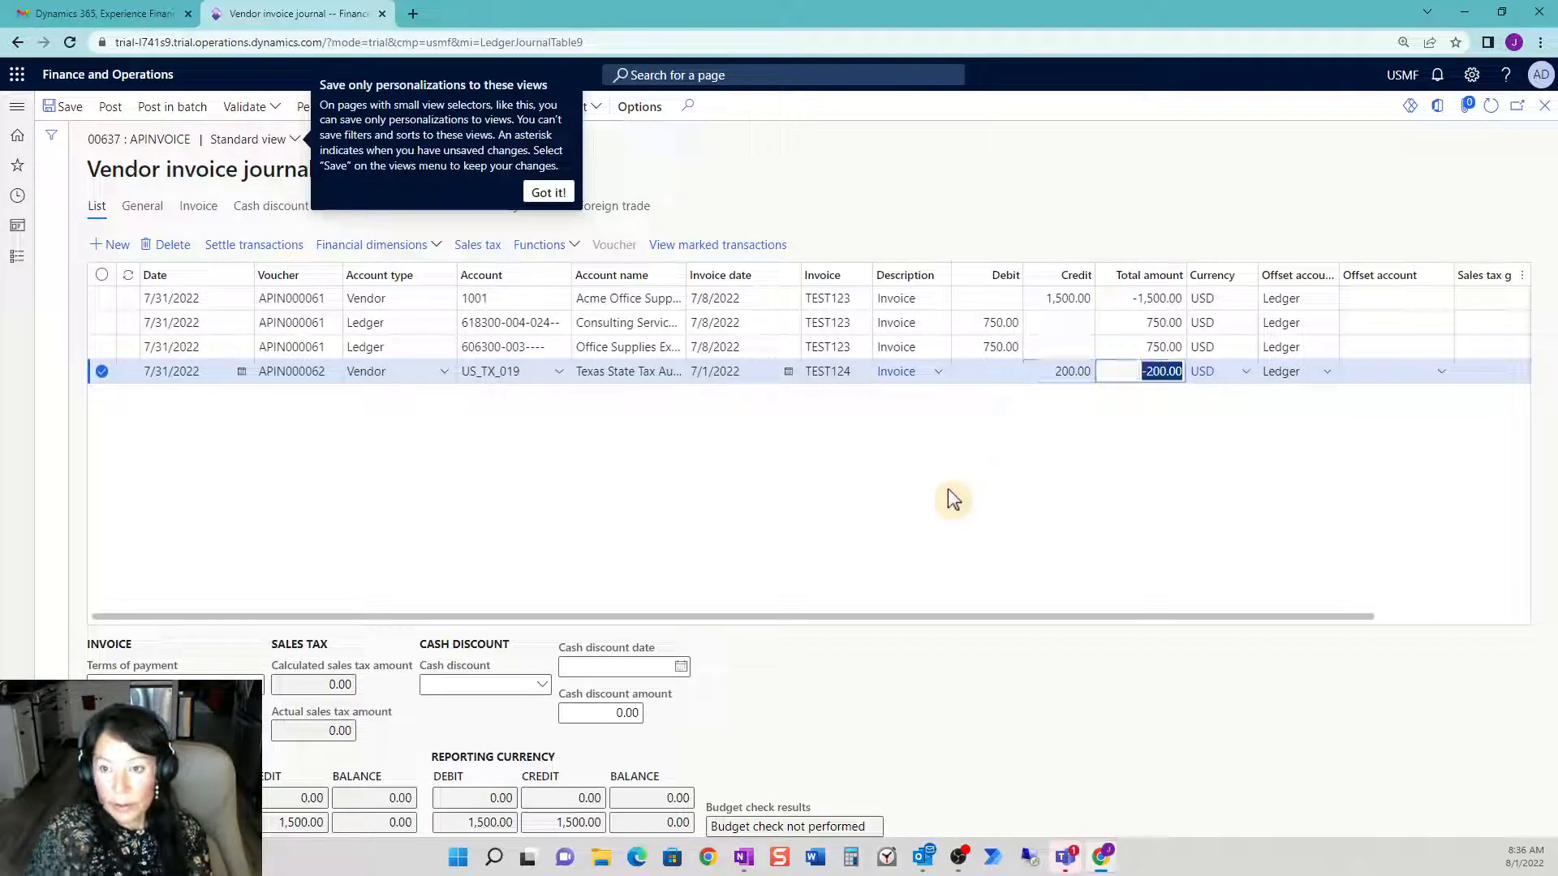
- Browse the main accounts and set the tax authority line's offset account to 606200 Insurance Expense with business unit 001
left_click(1443, 374)
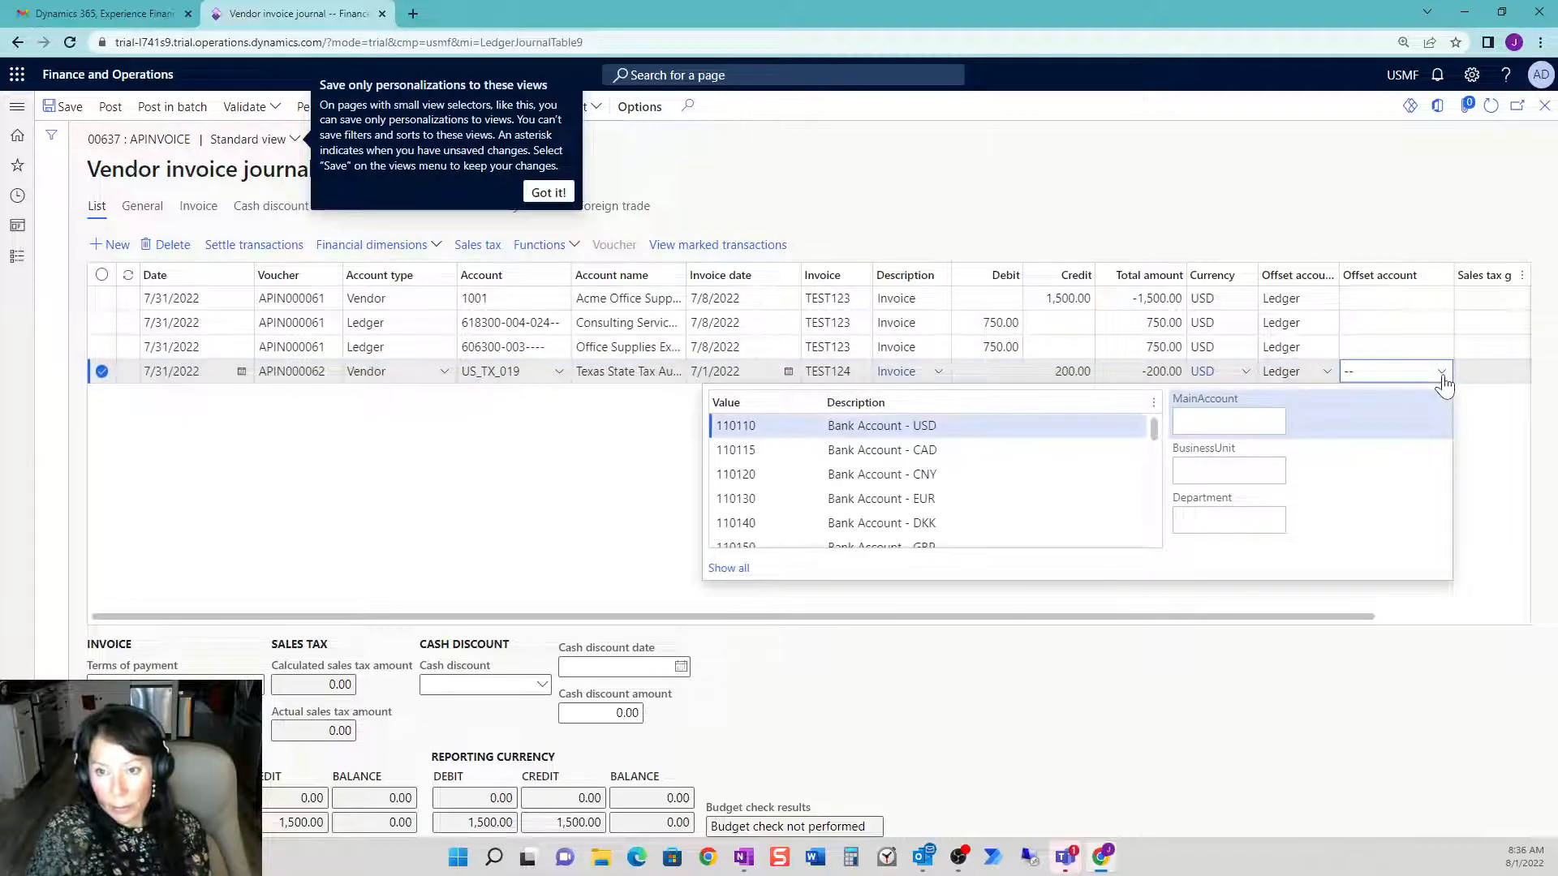
left_click_drag(1156, 430, 1140, 506)
scroll(1137, 520, "down", 10)
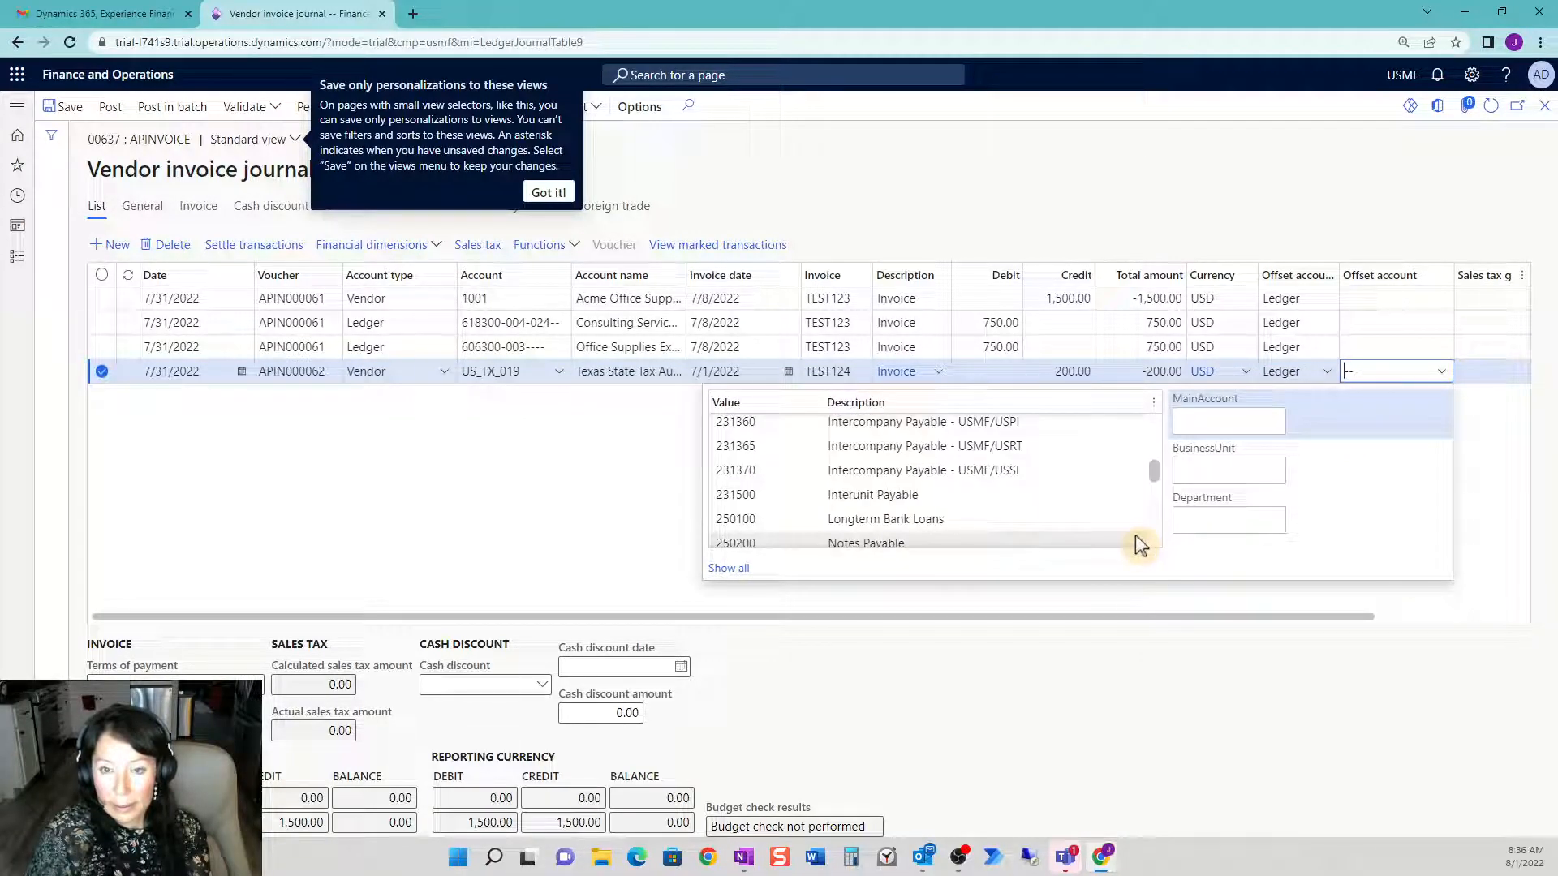
left_click(1228, 421)
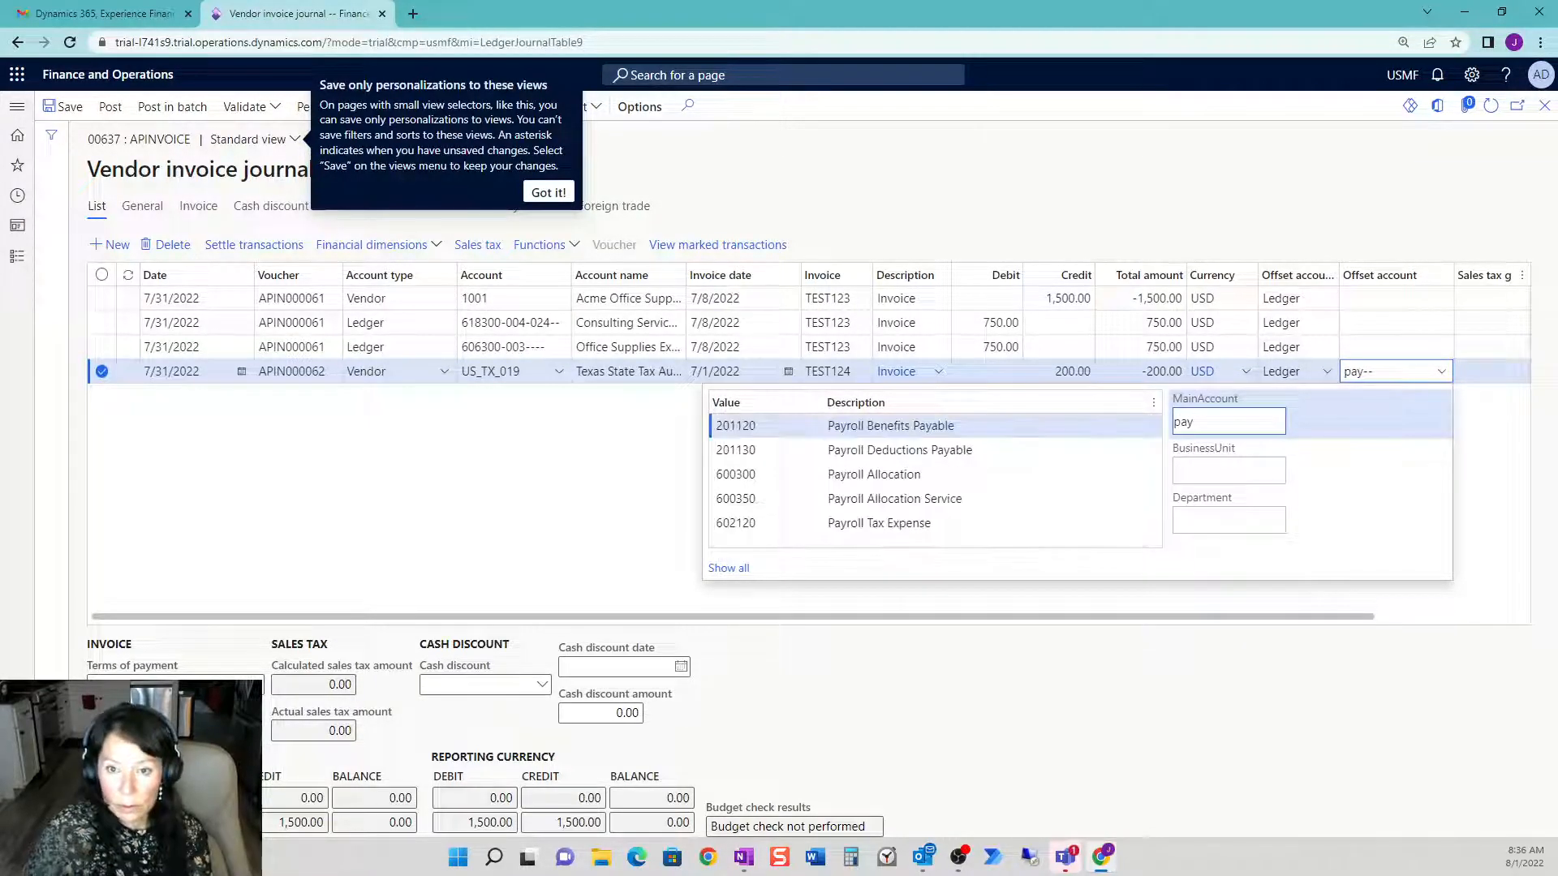
double_click(1183, 422)
key("BackSpace")
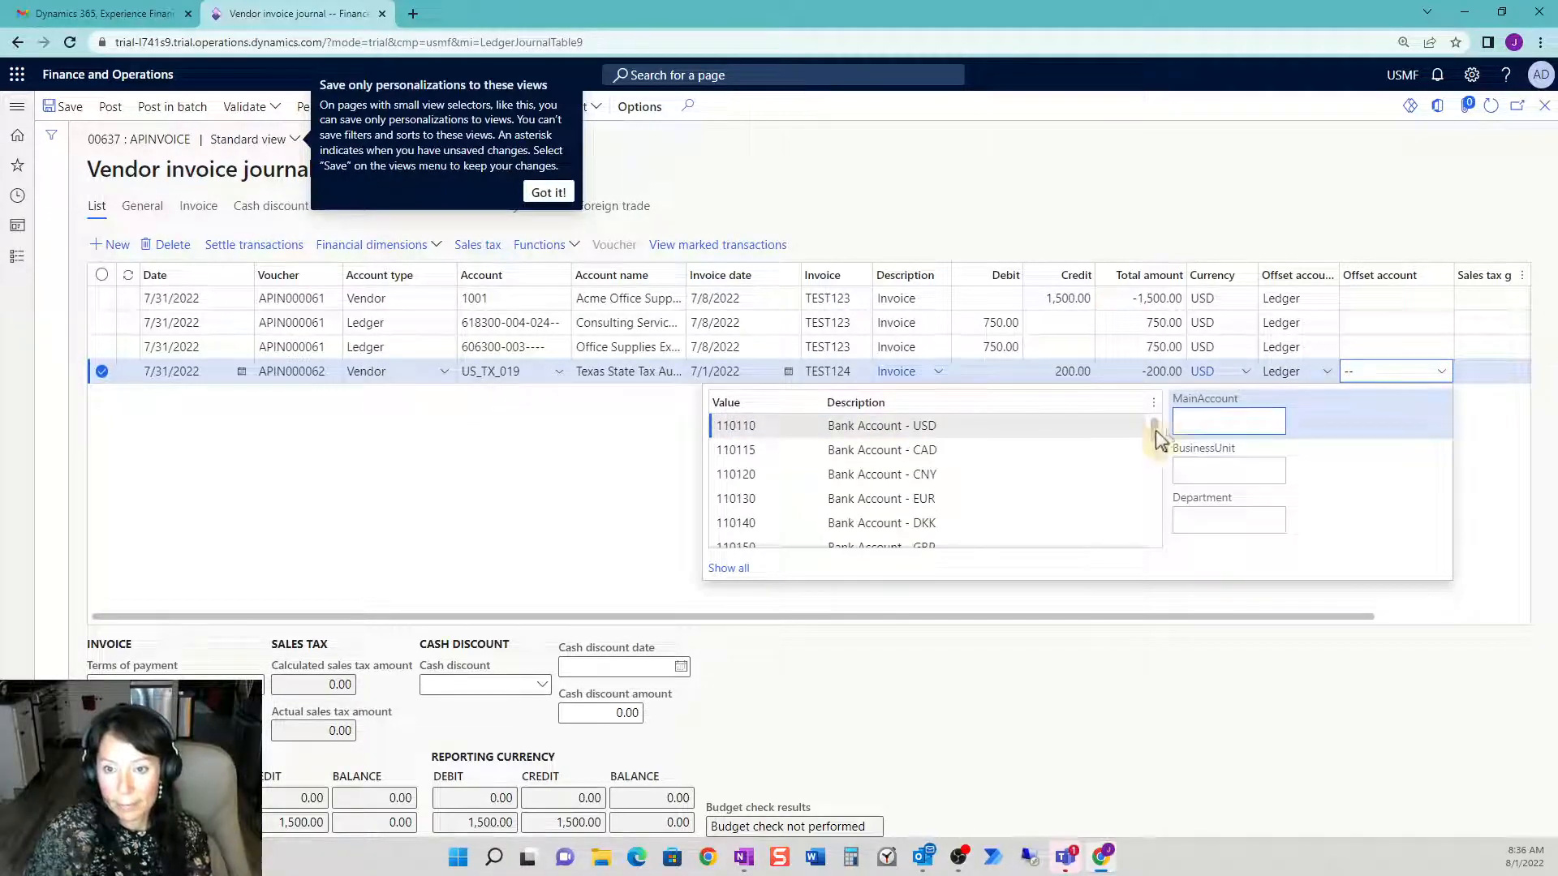
left_click_drag(1152, 429, 1142, 509)
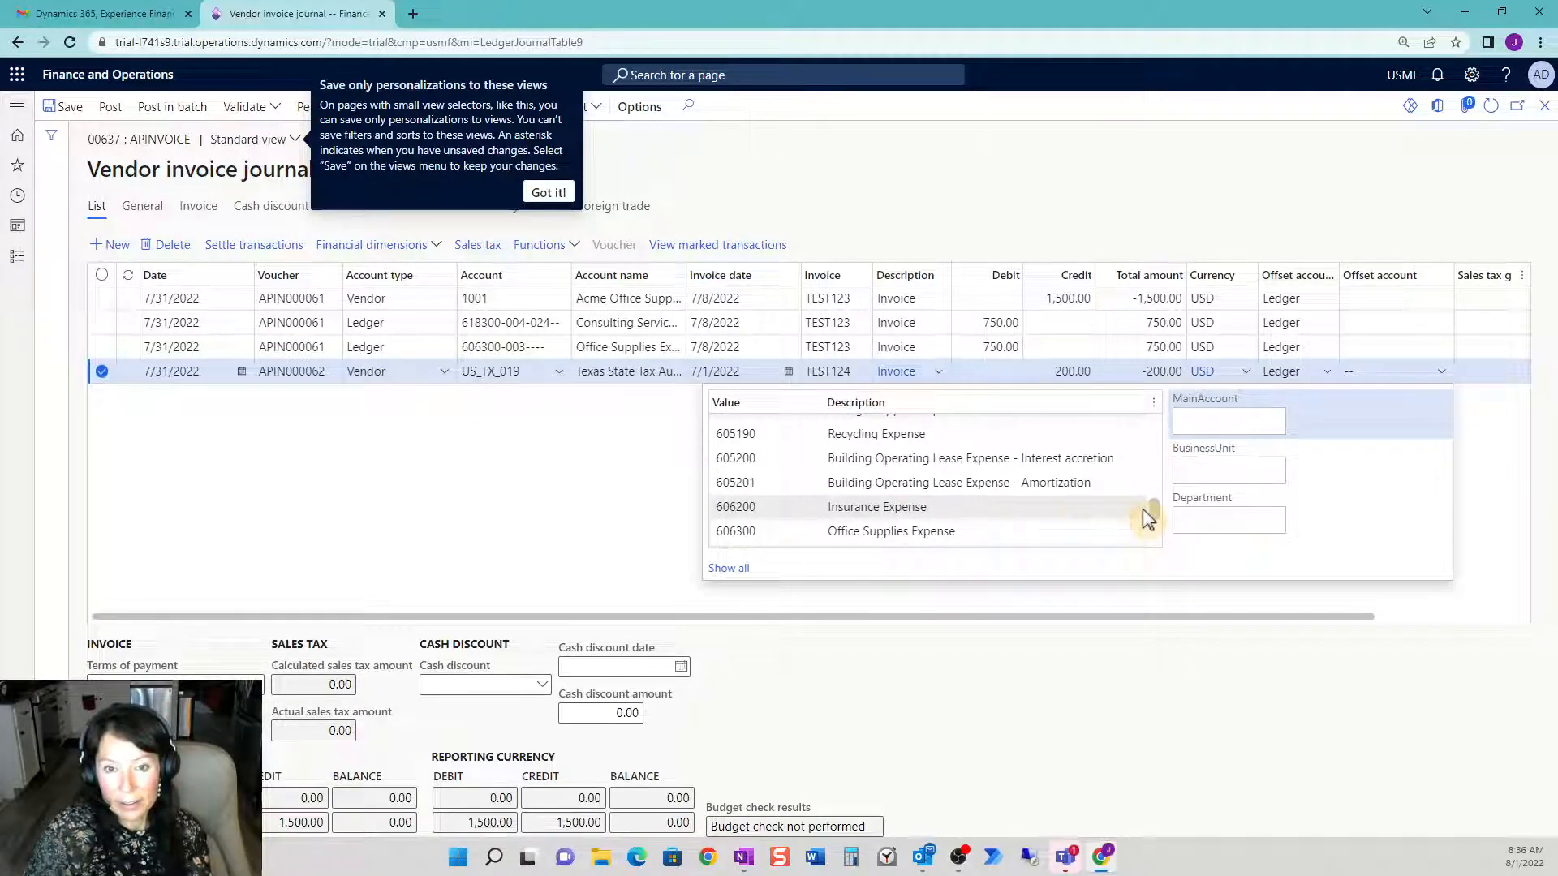
left_click(1143, 509)
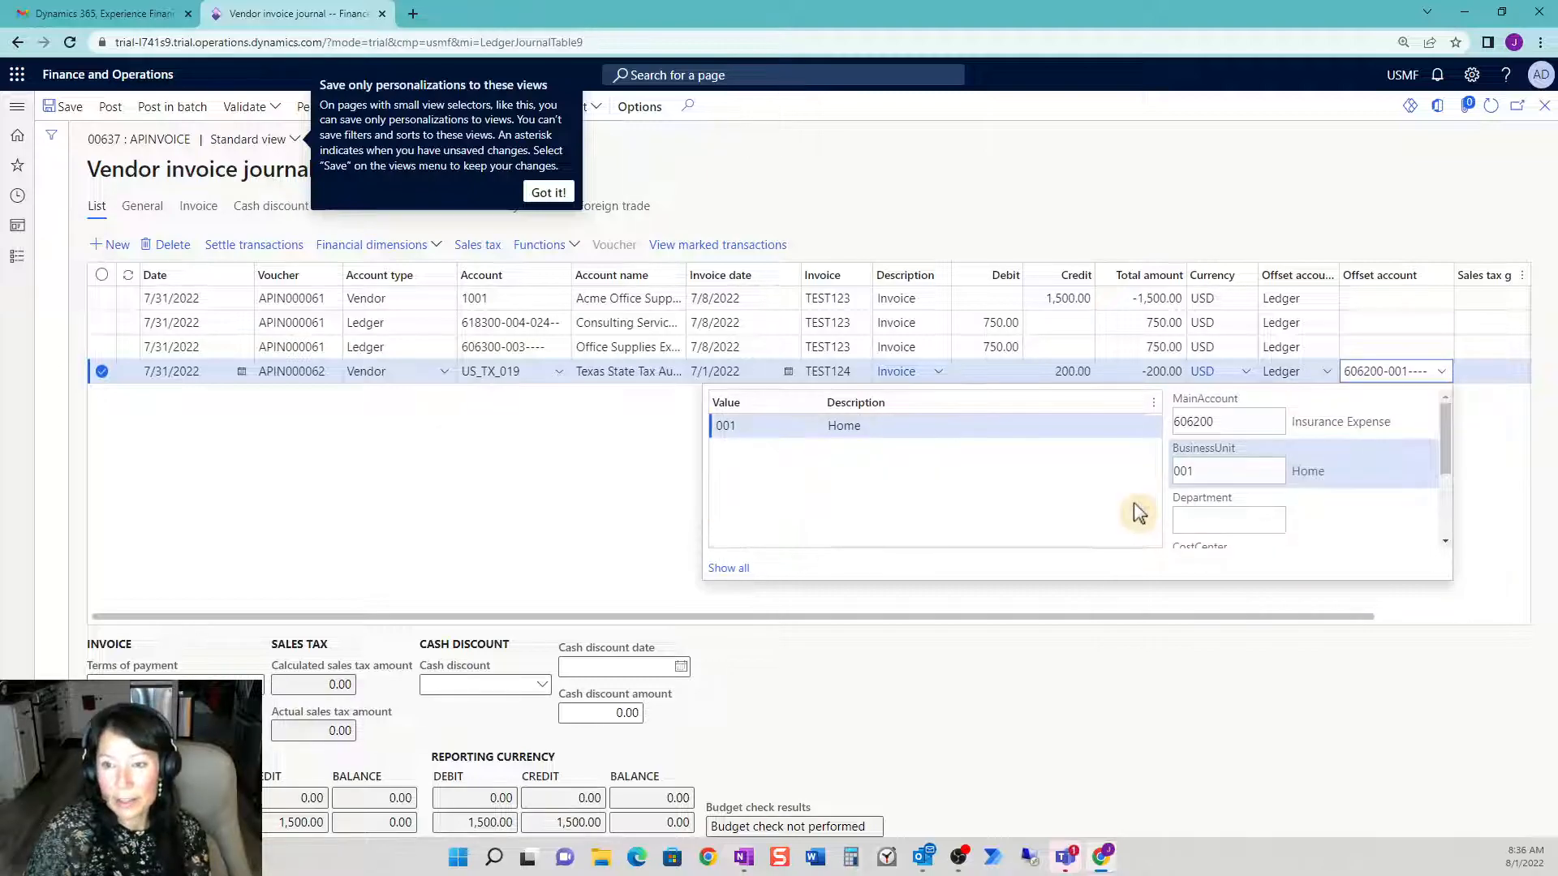
key("Tab")
left_click(886, 567)
left_click_drag(888, 616, 662, 610)
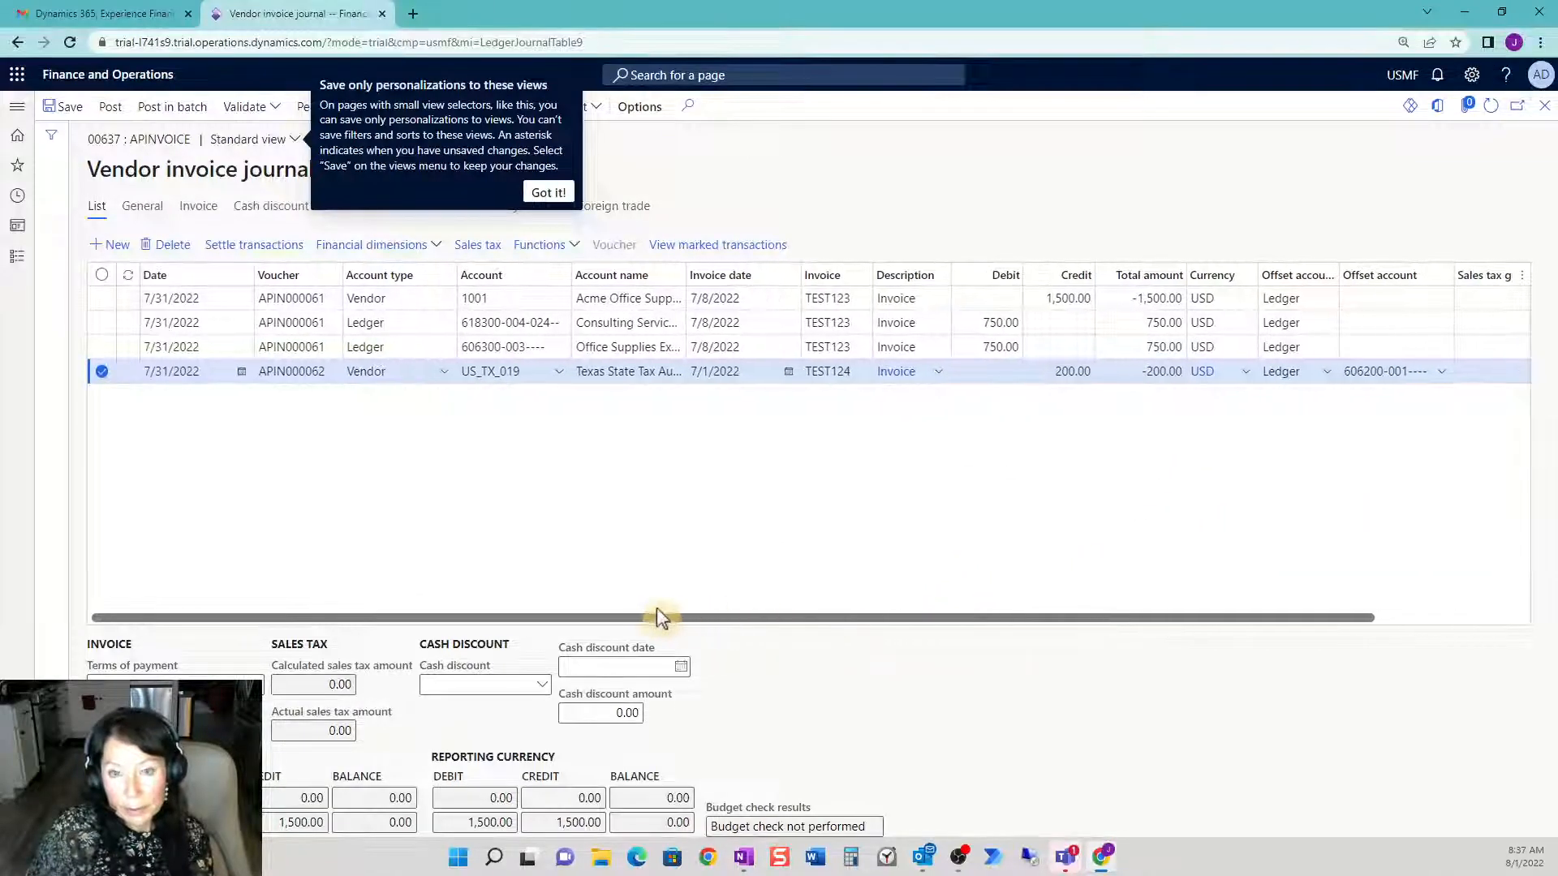
- Dismiss the personalization tip and validate the vendor invoice journal
left_click(549, 193)
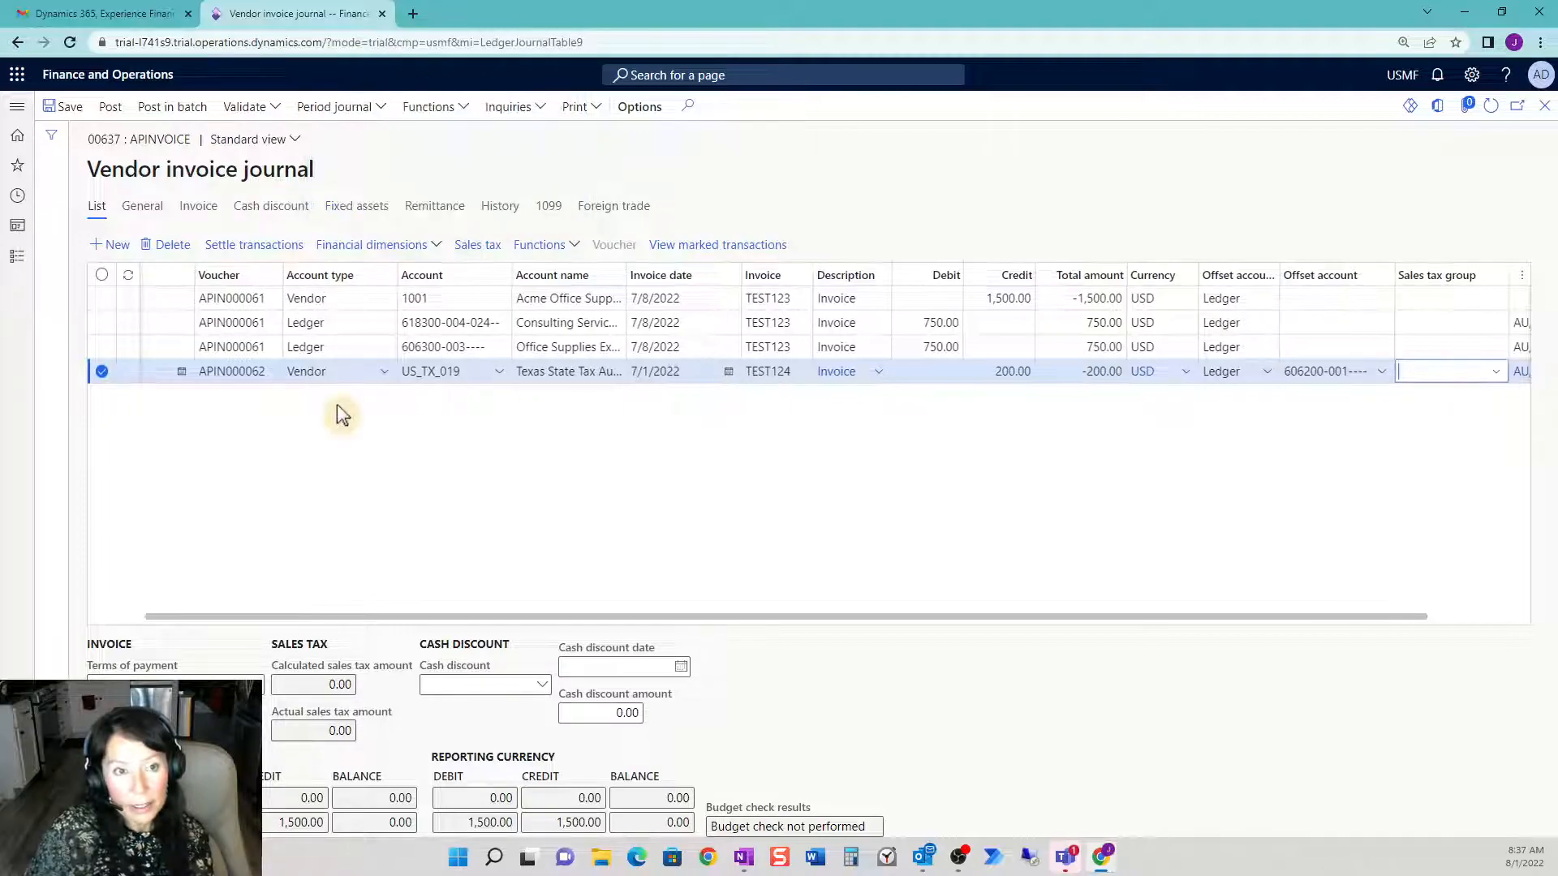
left_click_drag(418, 616, 230, 610)
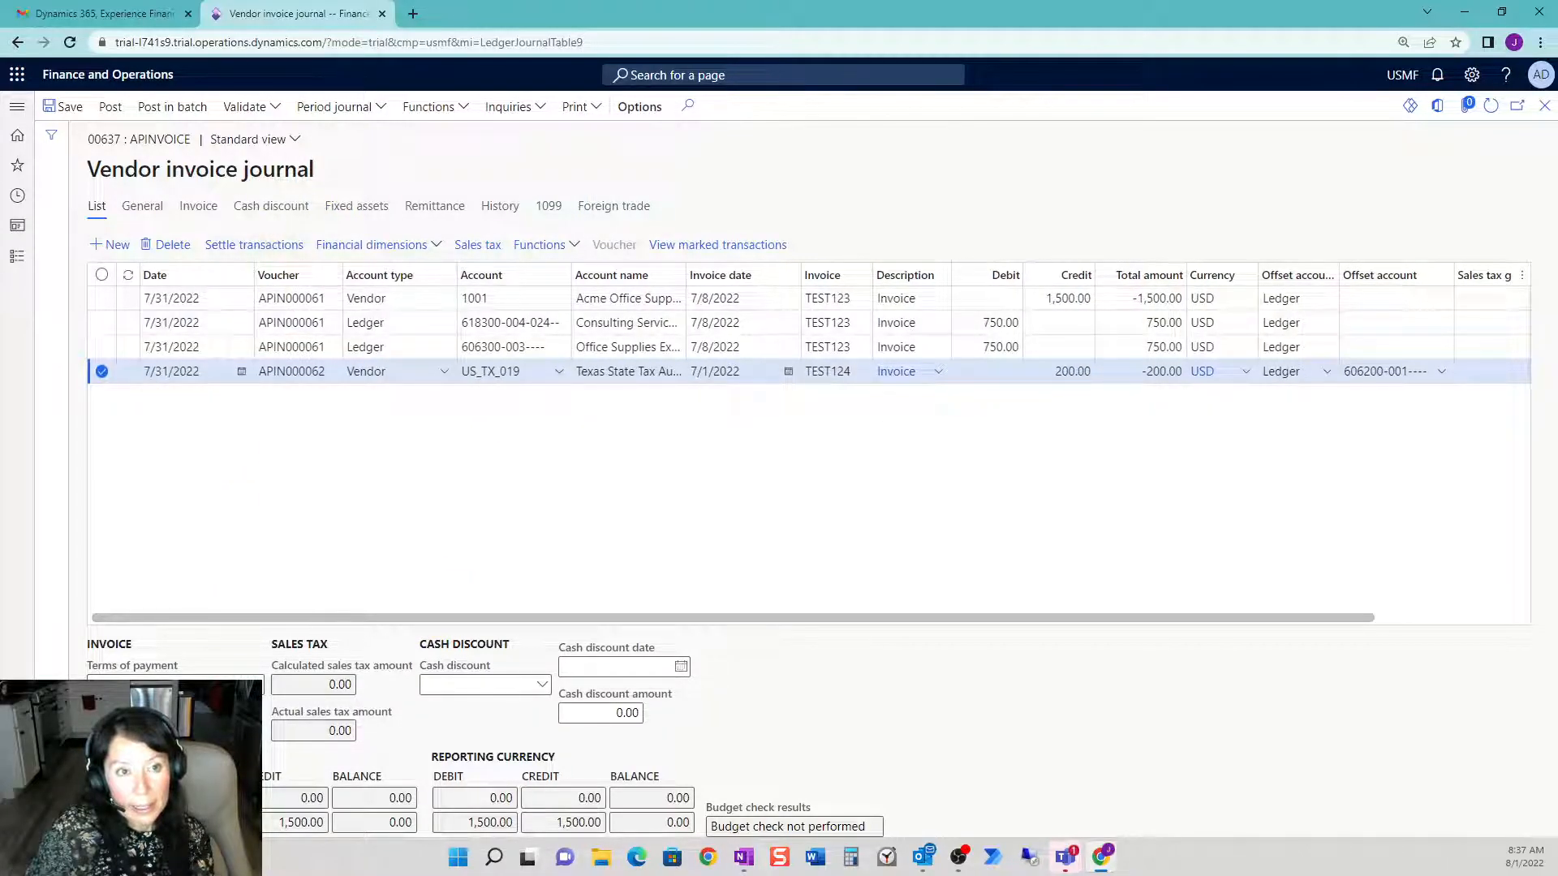
left_click(265, 112)
left_click(519, 373)
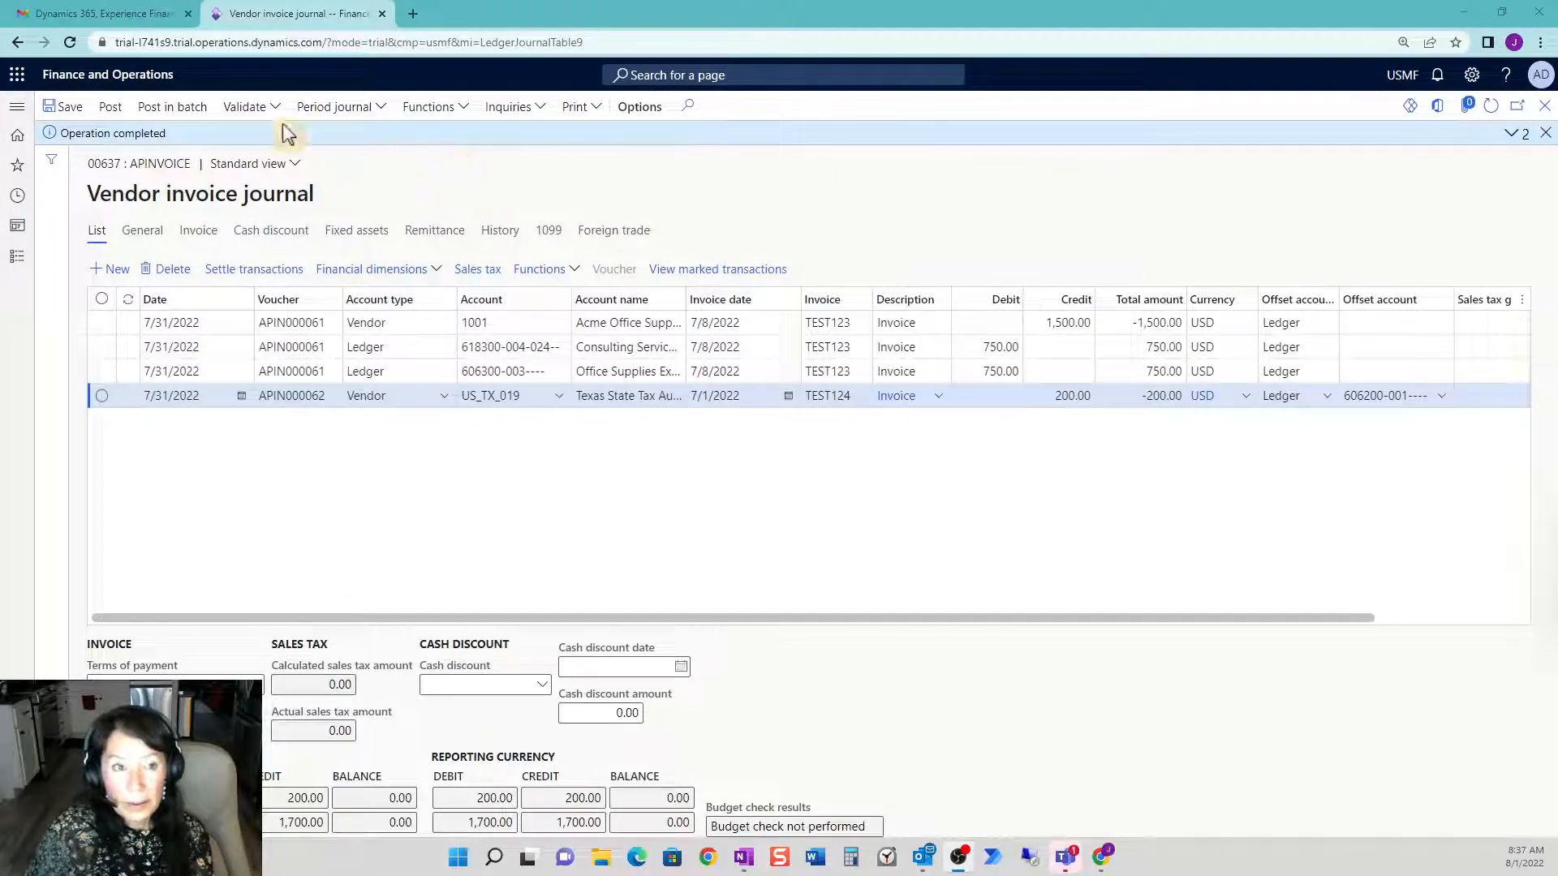
left_click(1545, 133)
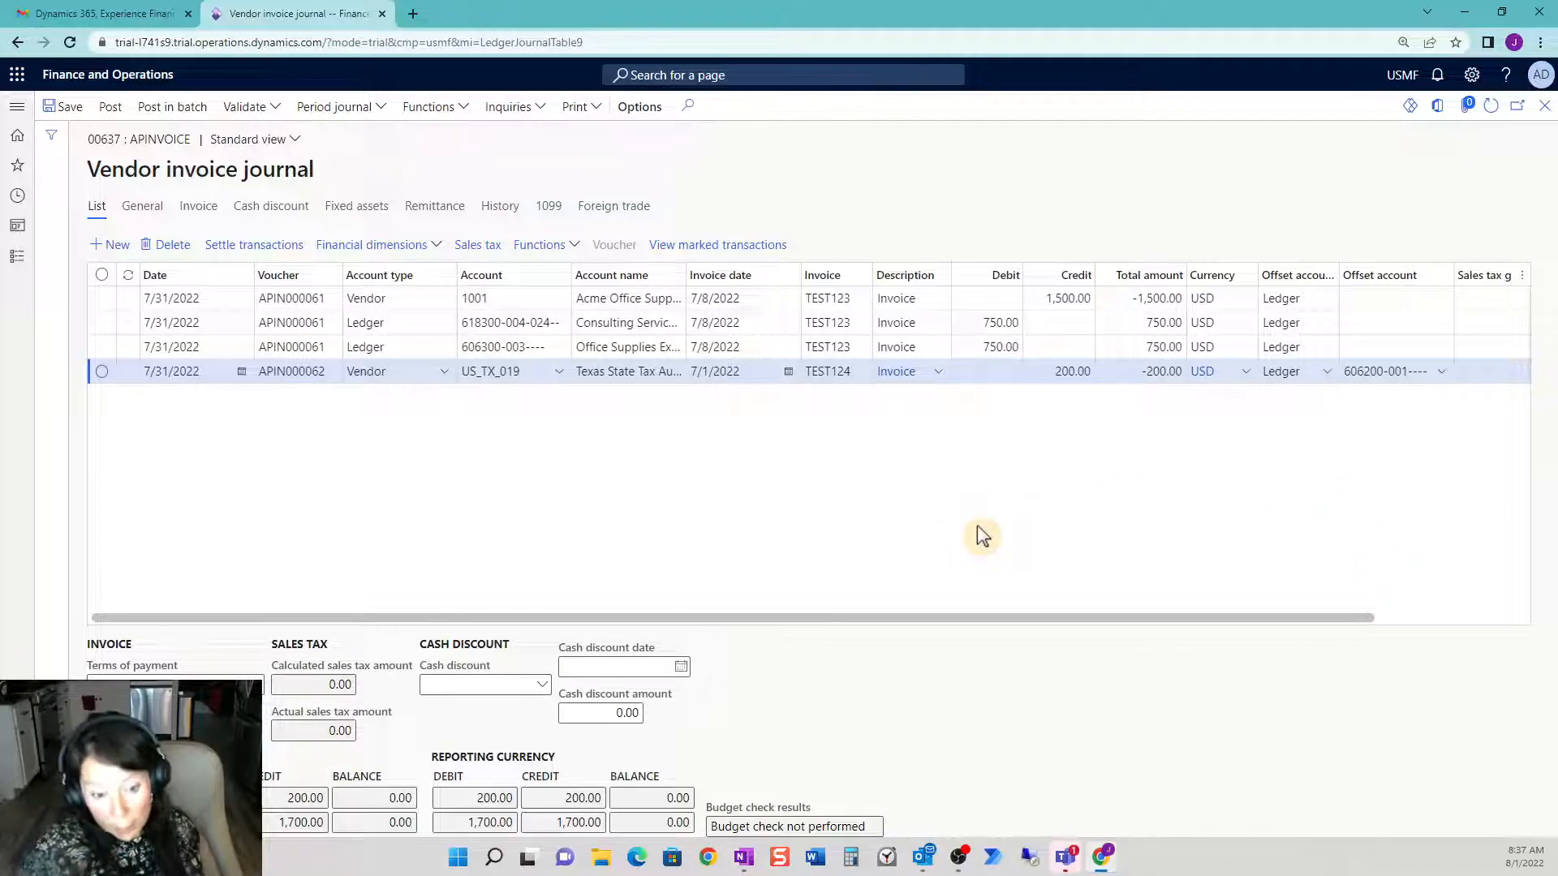
- Open the vendor invoice journal in Excel and enable editing of the workbook
left_click(1438, 108)
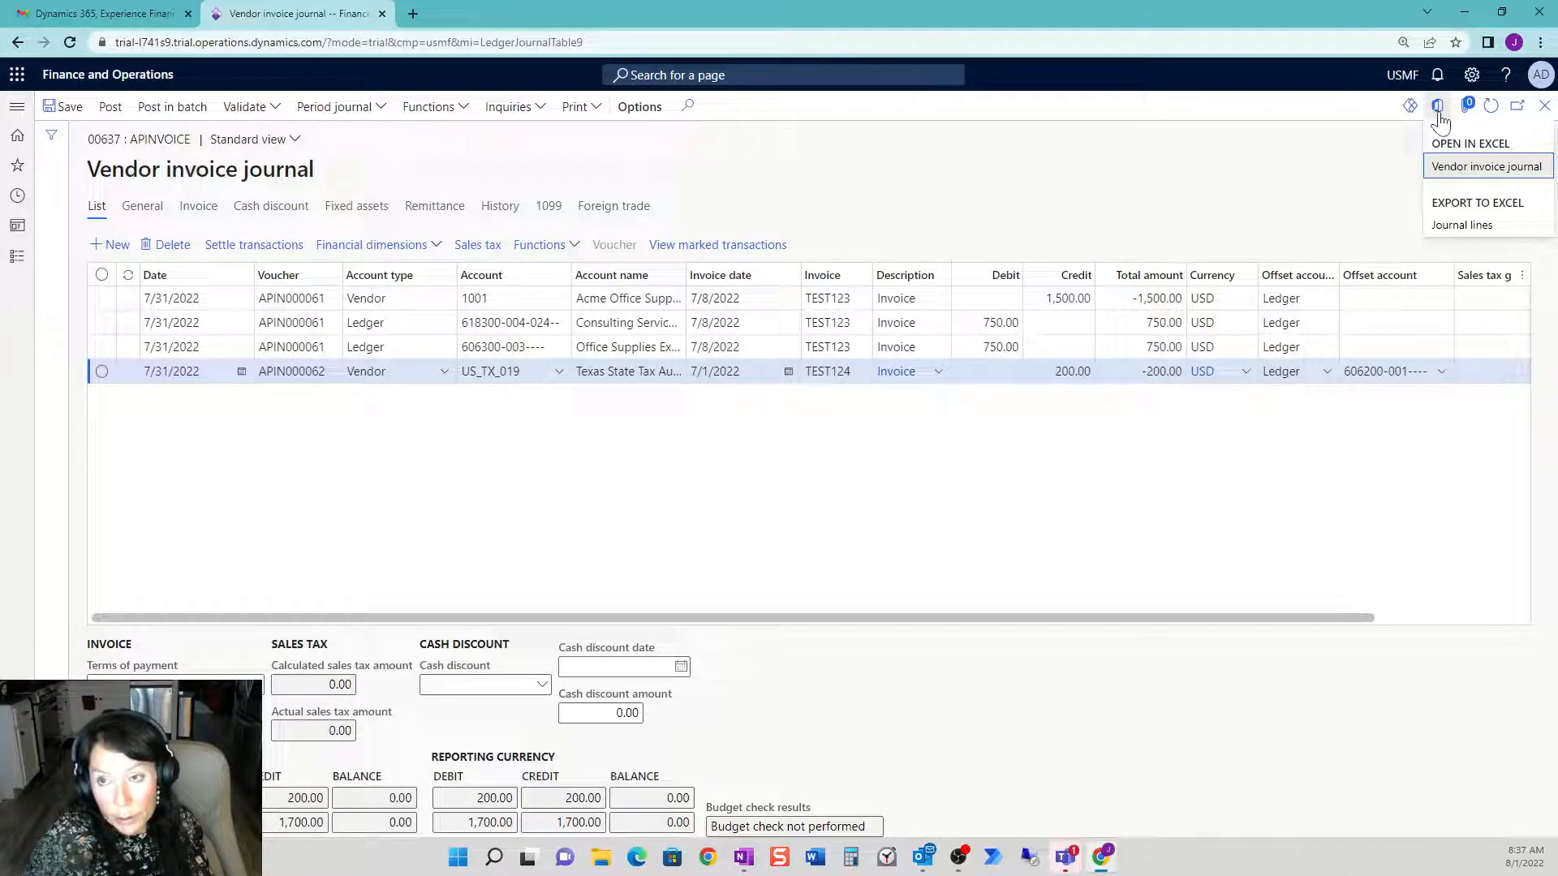
left_click(1493, 168)
left_click(1349, 169)
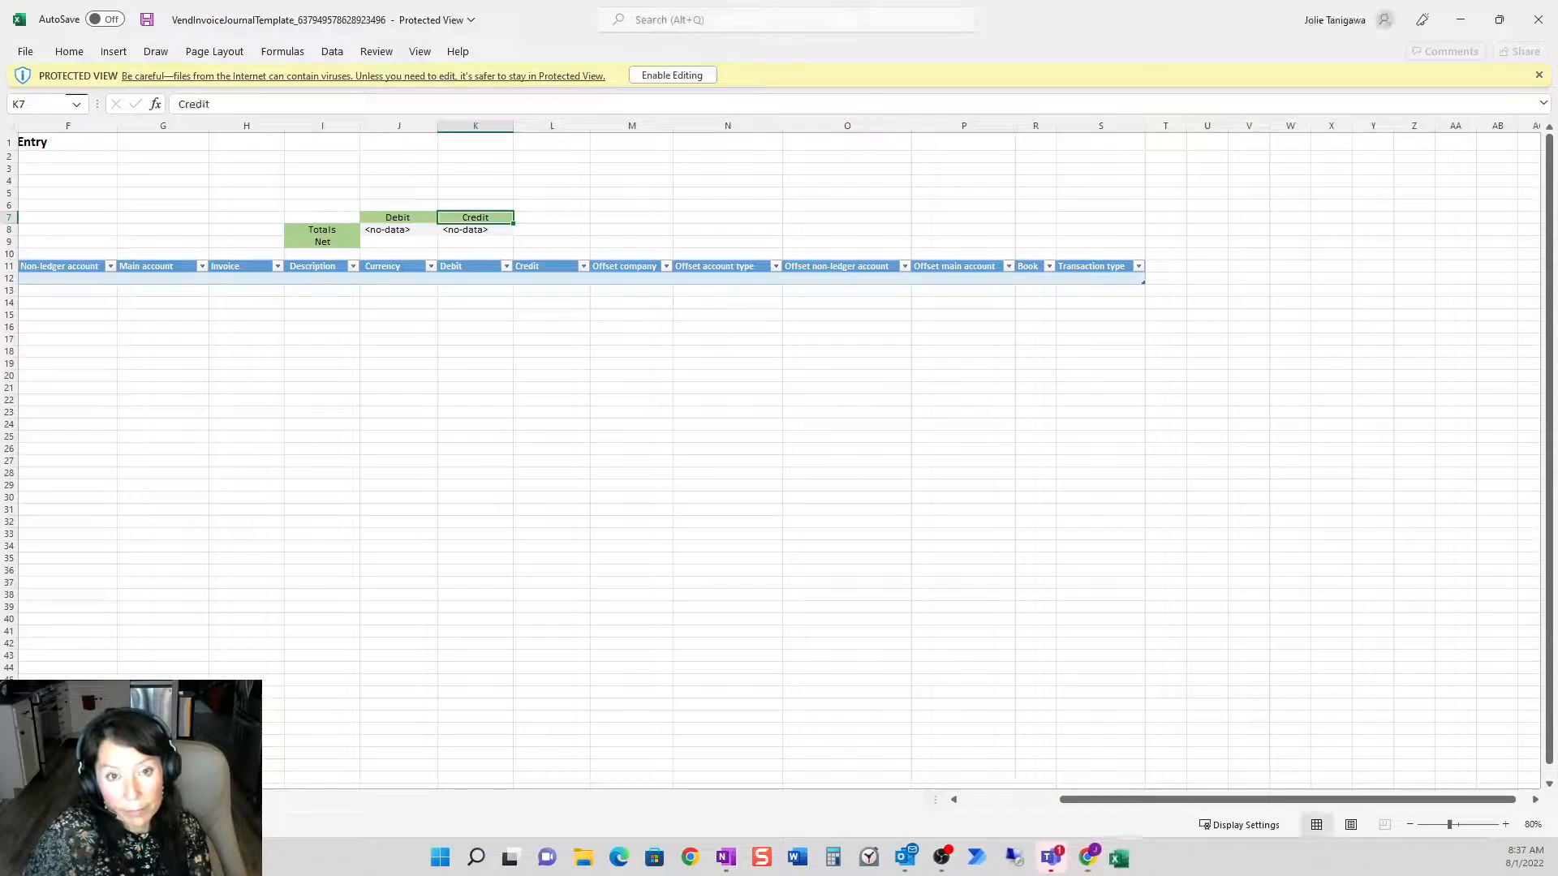
left_click(689, 75)
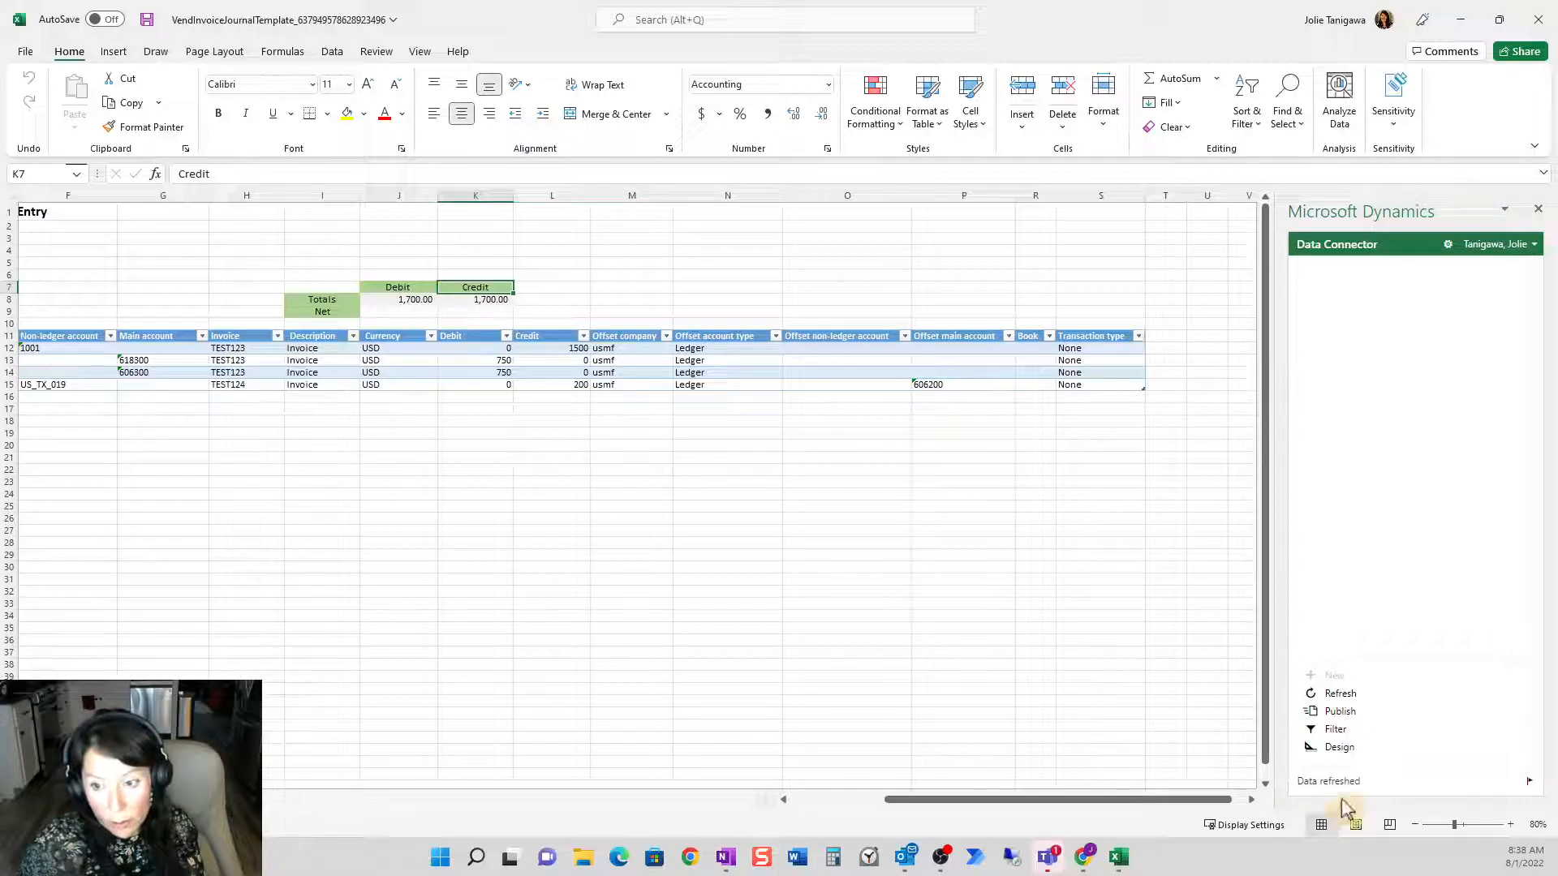
- Edit the Vendor invoice journal line table's design and add the AccountDisplayValue and OffsetAccountDisplayValue fields
left_click(1339, 747)
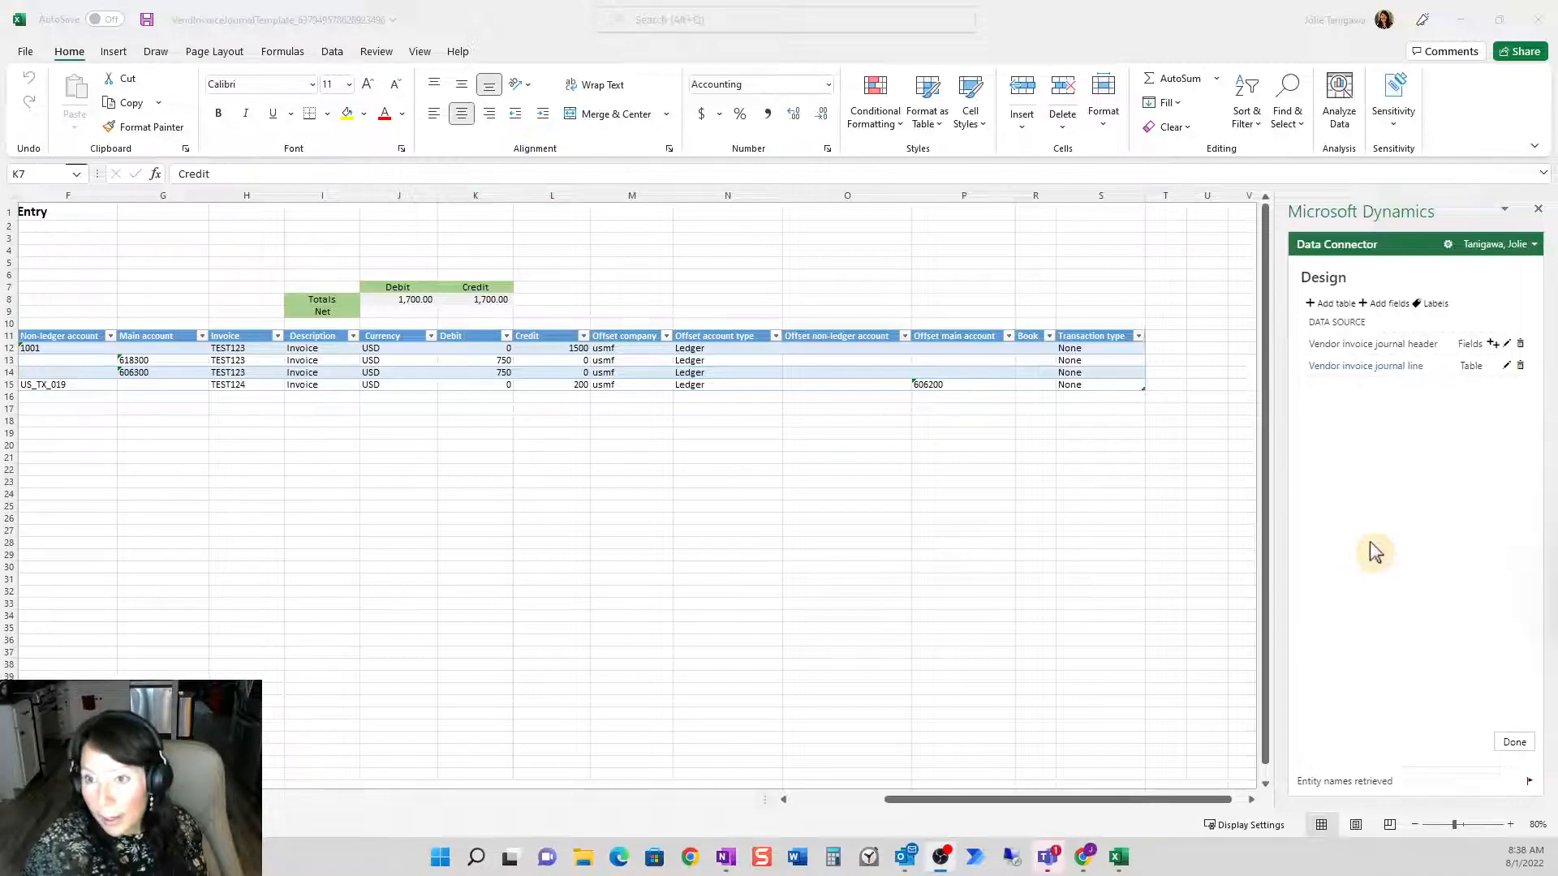
left_click(1507, 369)
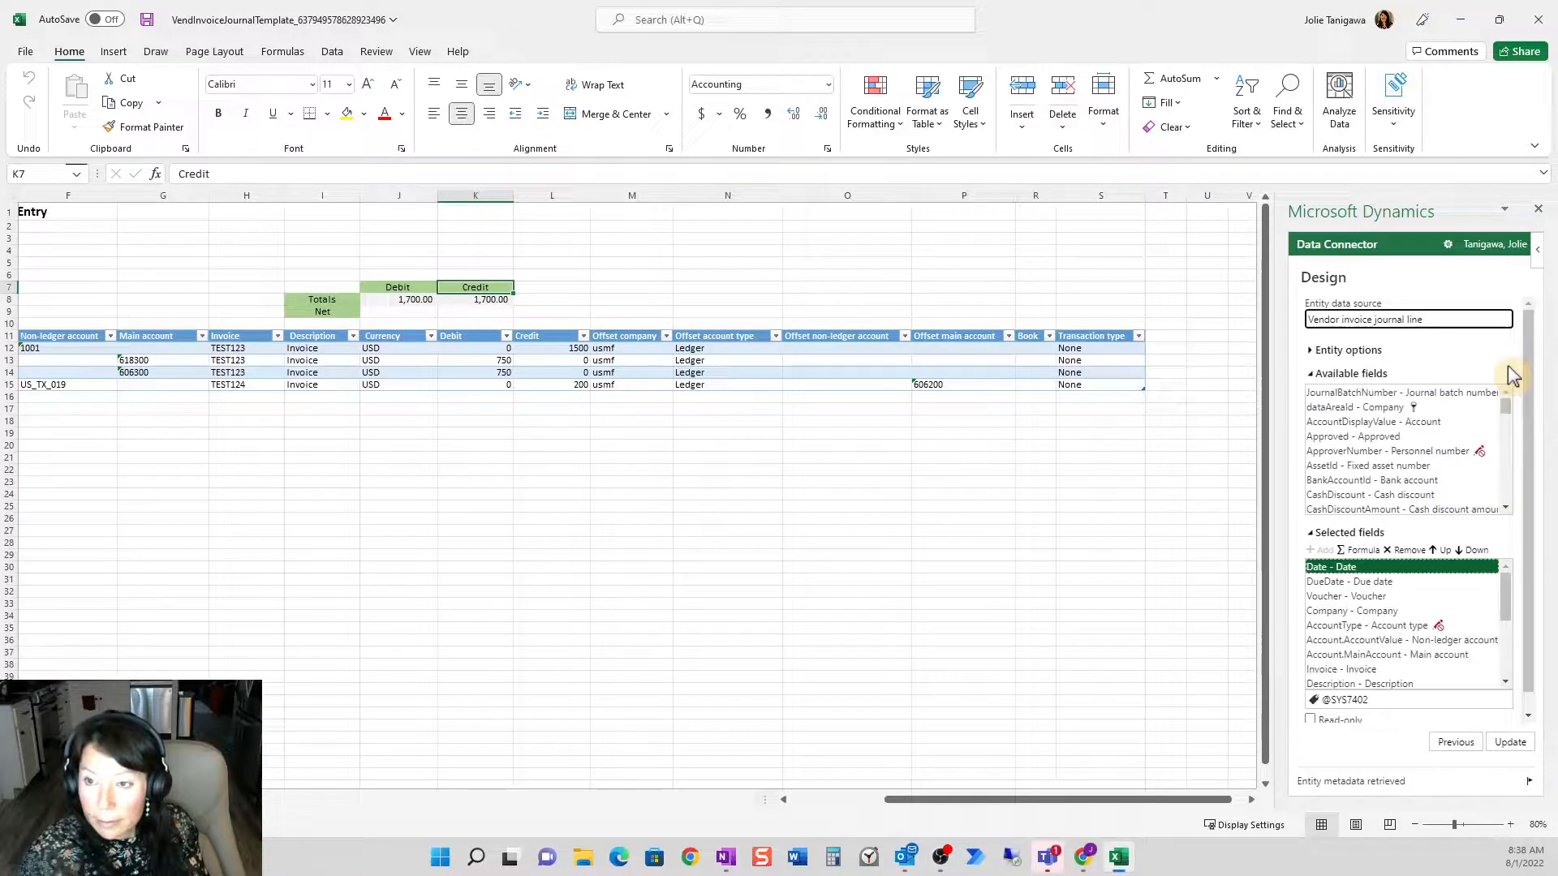
double_click(1371, 424)
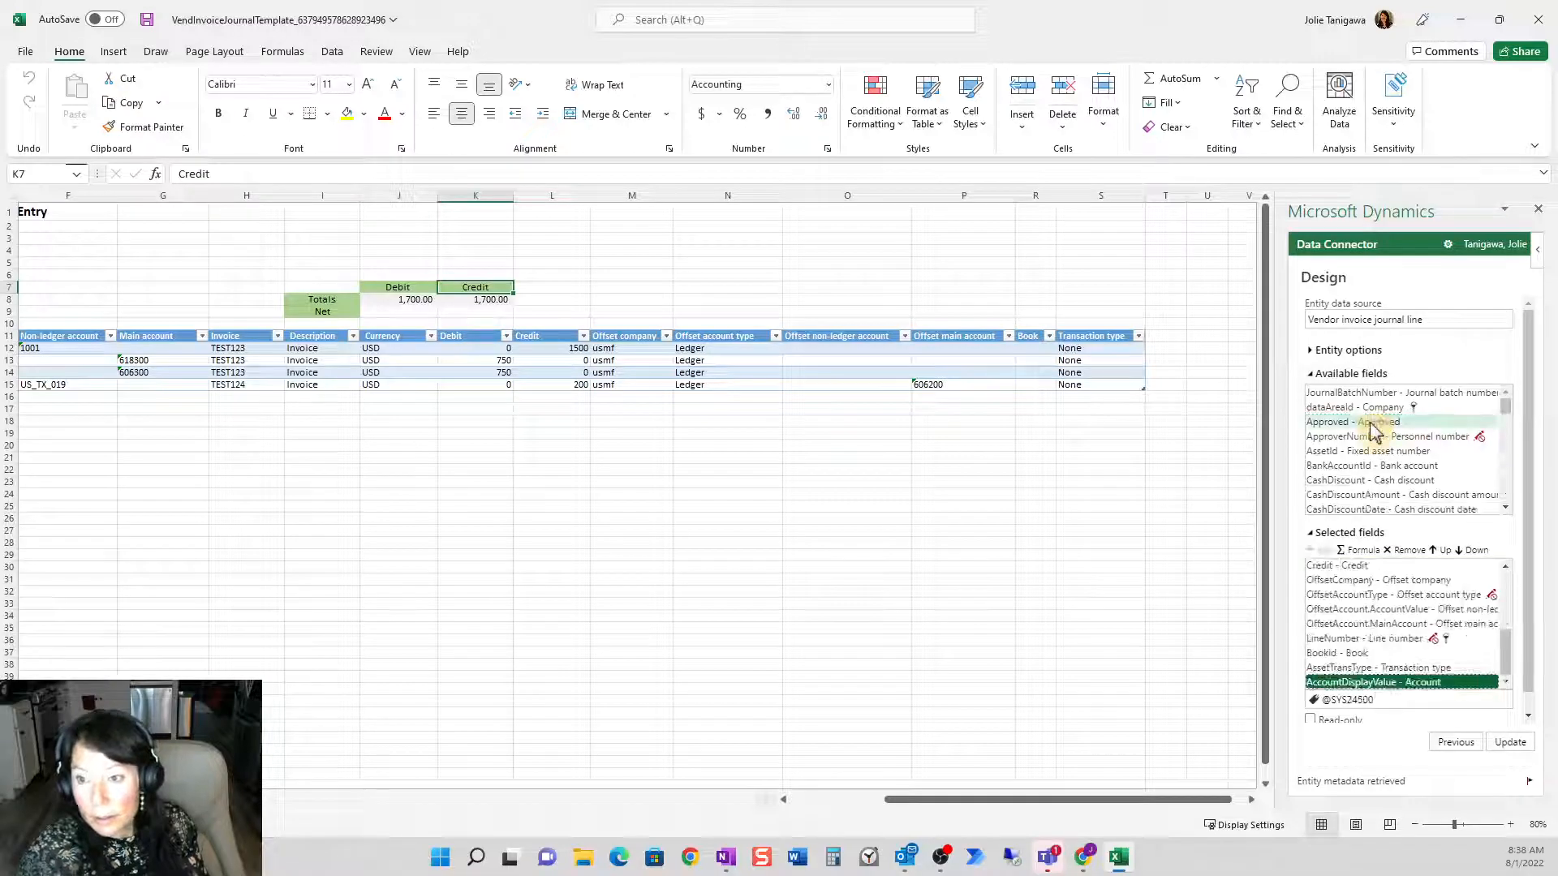
scroll(1396, 430, "down", 3)
scroll(1404, 434, "down", 10)
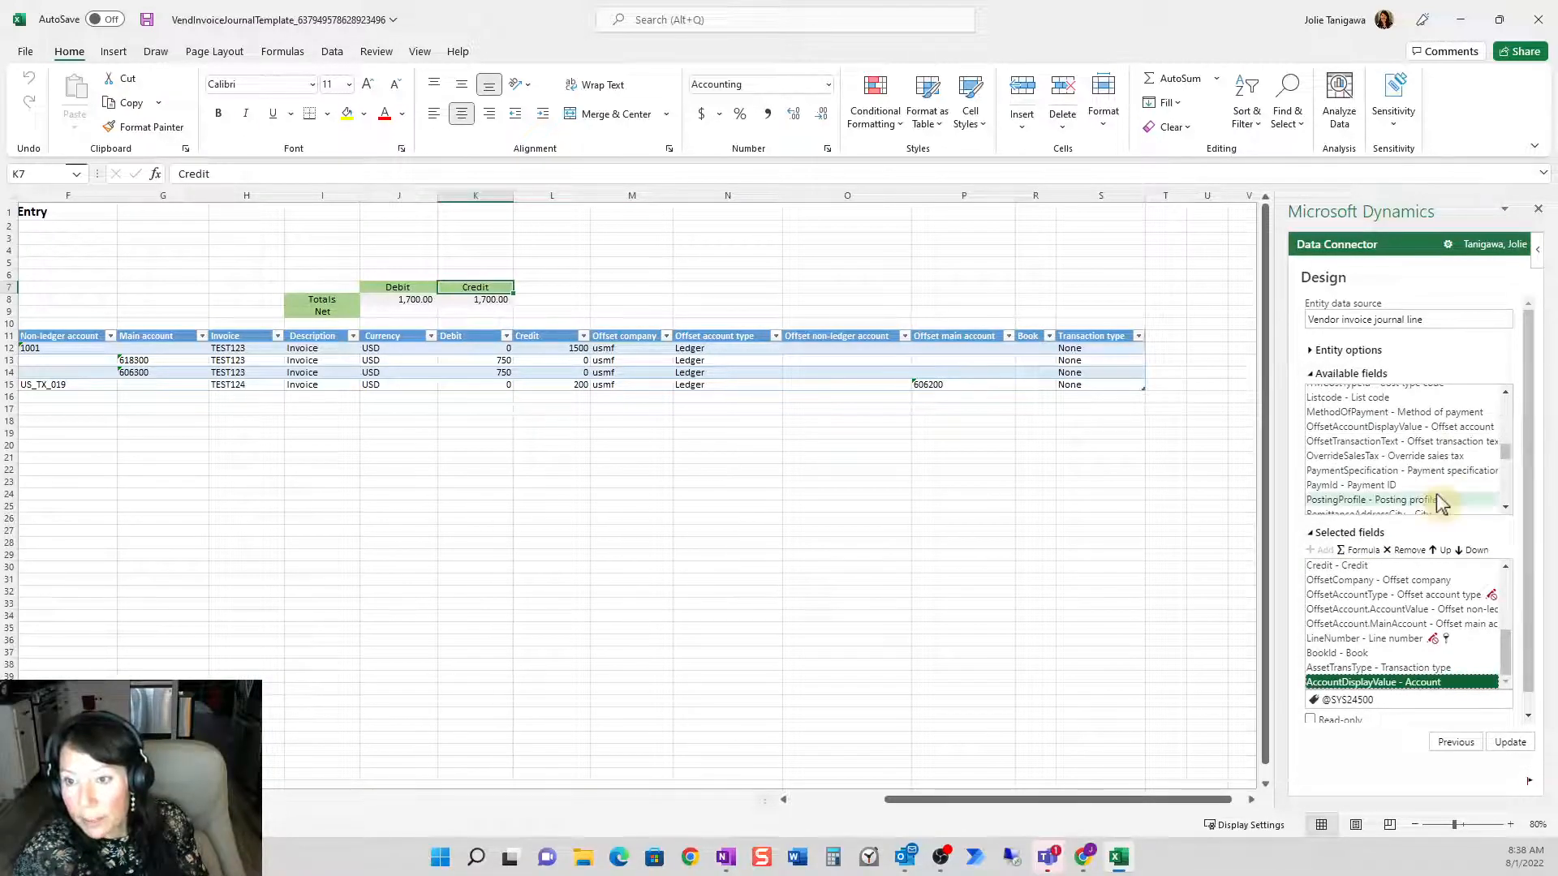
double_click(1416, 427)
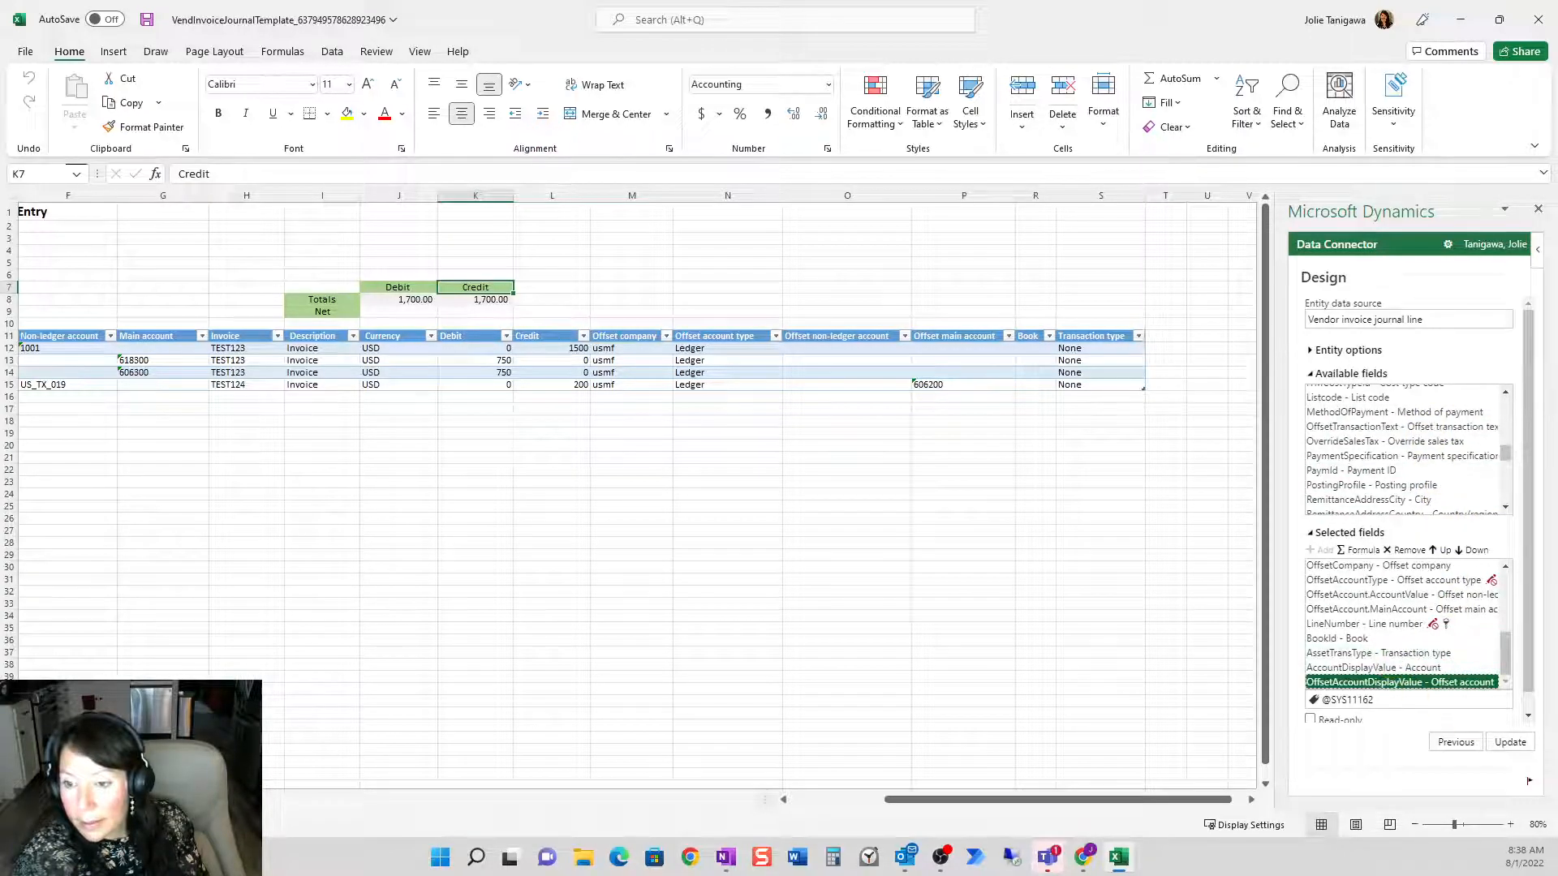
- Reorder the selected fields so AccountDisplayValue sits between Account.MainAccount and Invoice
left_click(1398, 668)
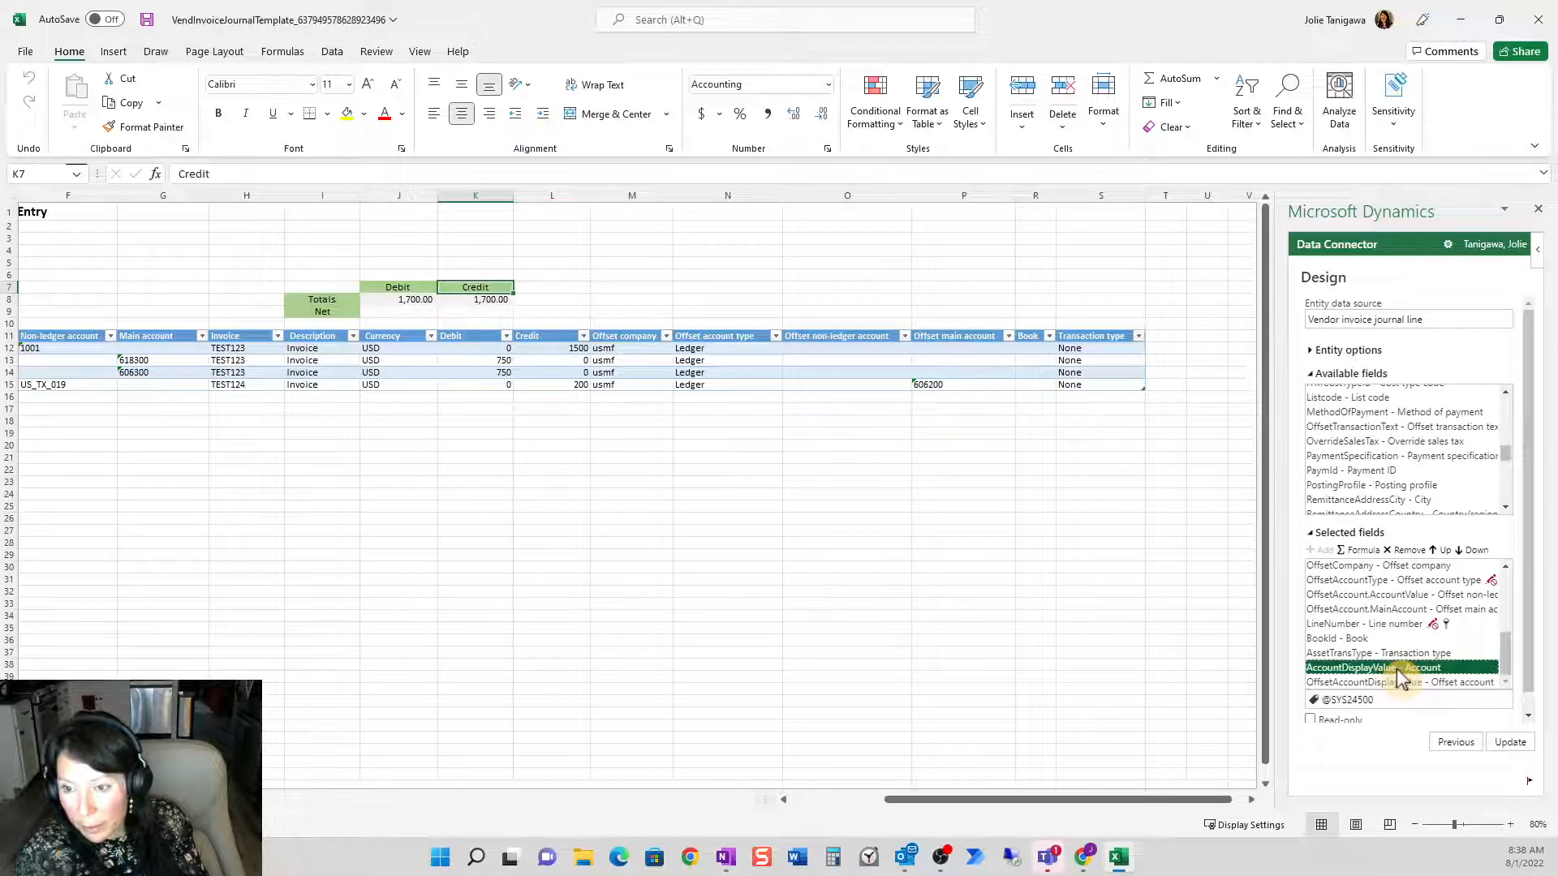
left_click(1440, 551)
left_click(1440, 552)
left_click(1441, 552)
left_click(1440, 552)
left_click(1441, 552)
left_click(1440, 552)
left_click(1441, 552)
scroll(1420, 626, "up", 1)
left_click(1440, 551)
left_click(1441, 552)
left_click(1441, 552)
scroll(1442, 601, "up", 1)
scroll(1442, 601, "up", 1)
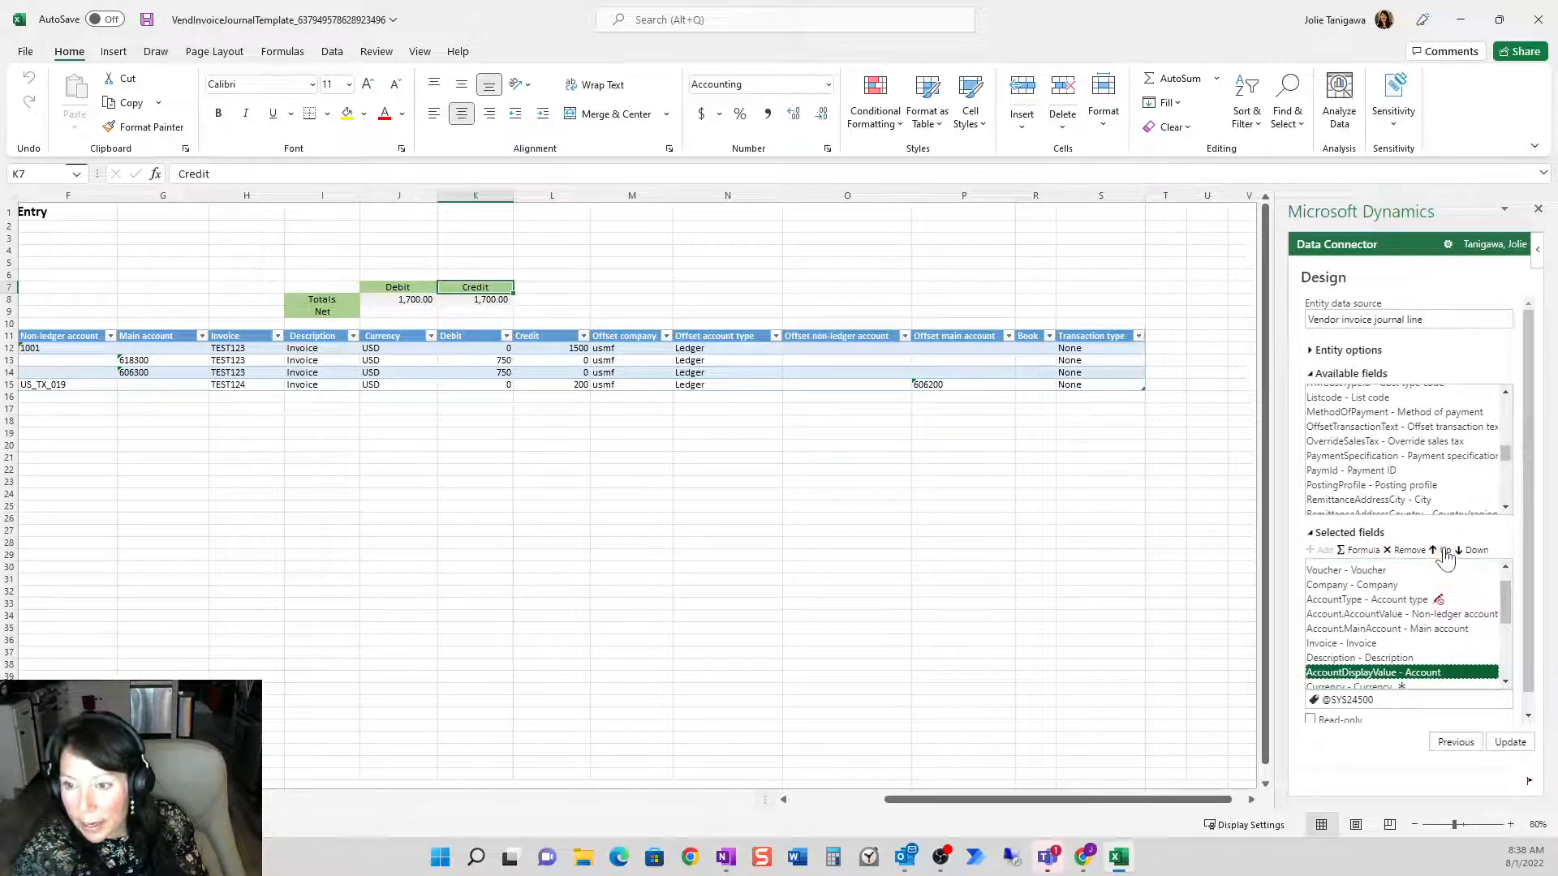
left_click(1445, 552)
left_click(1444, 552)
- Reorder the selected fields so OffsetAccountDisplayValue sits directly below OffsetAccount.MainAccount
scroll(1502, 615, "down", 4)
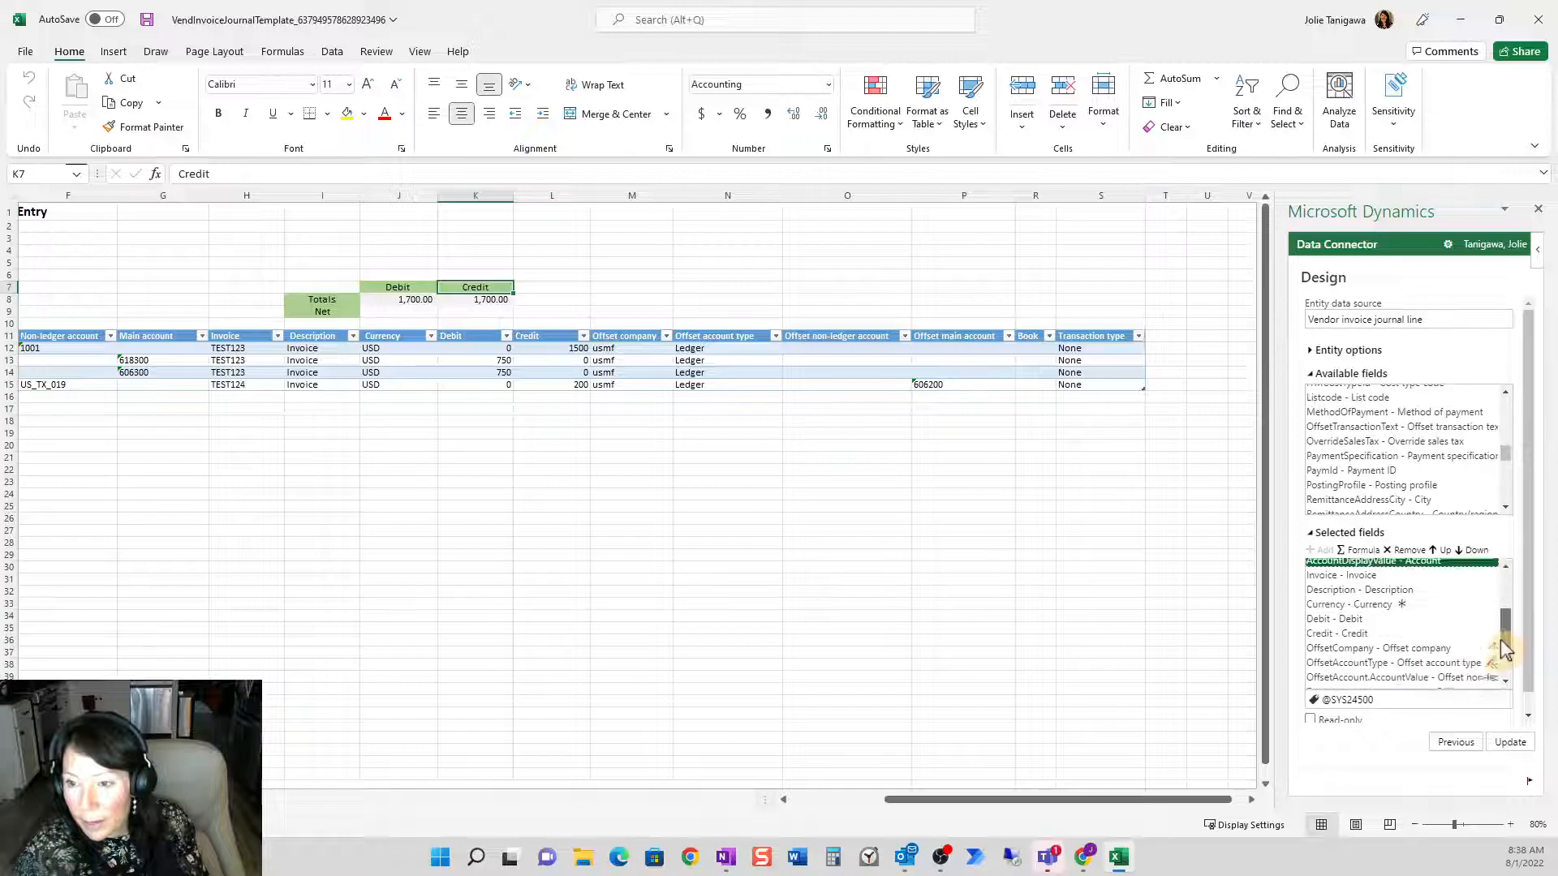
left_click(1463, 684)
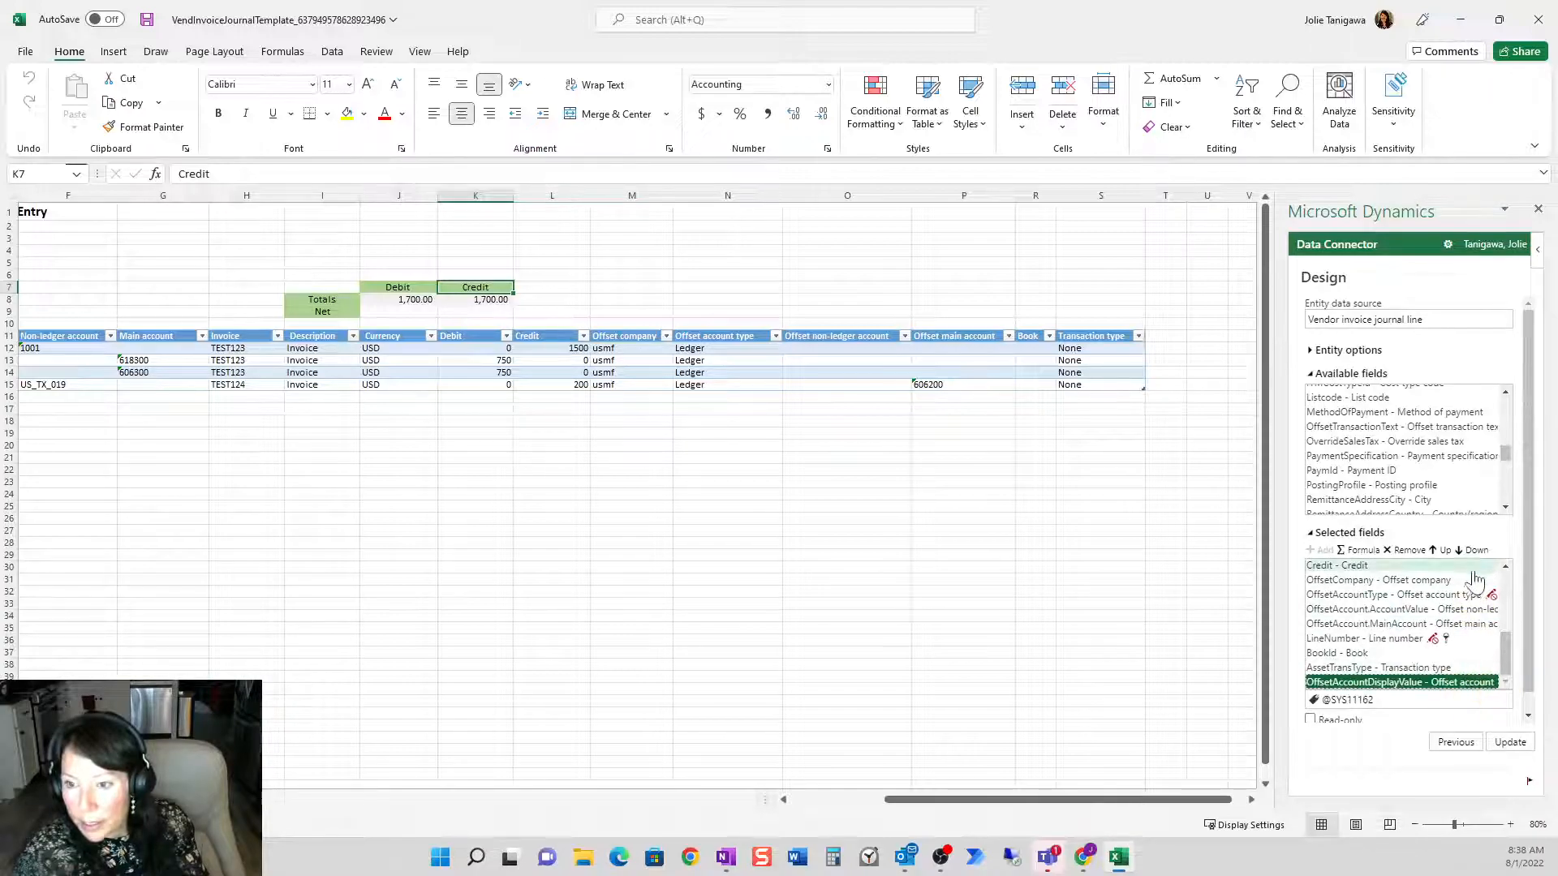
left_click(1439, 552)
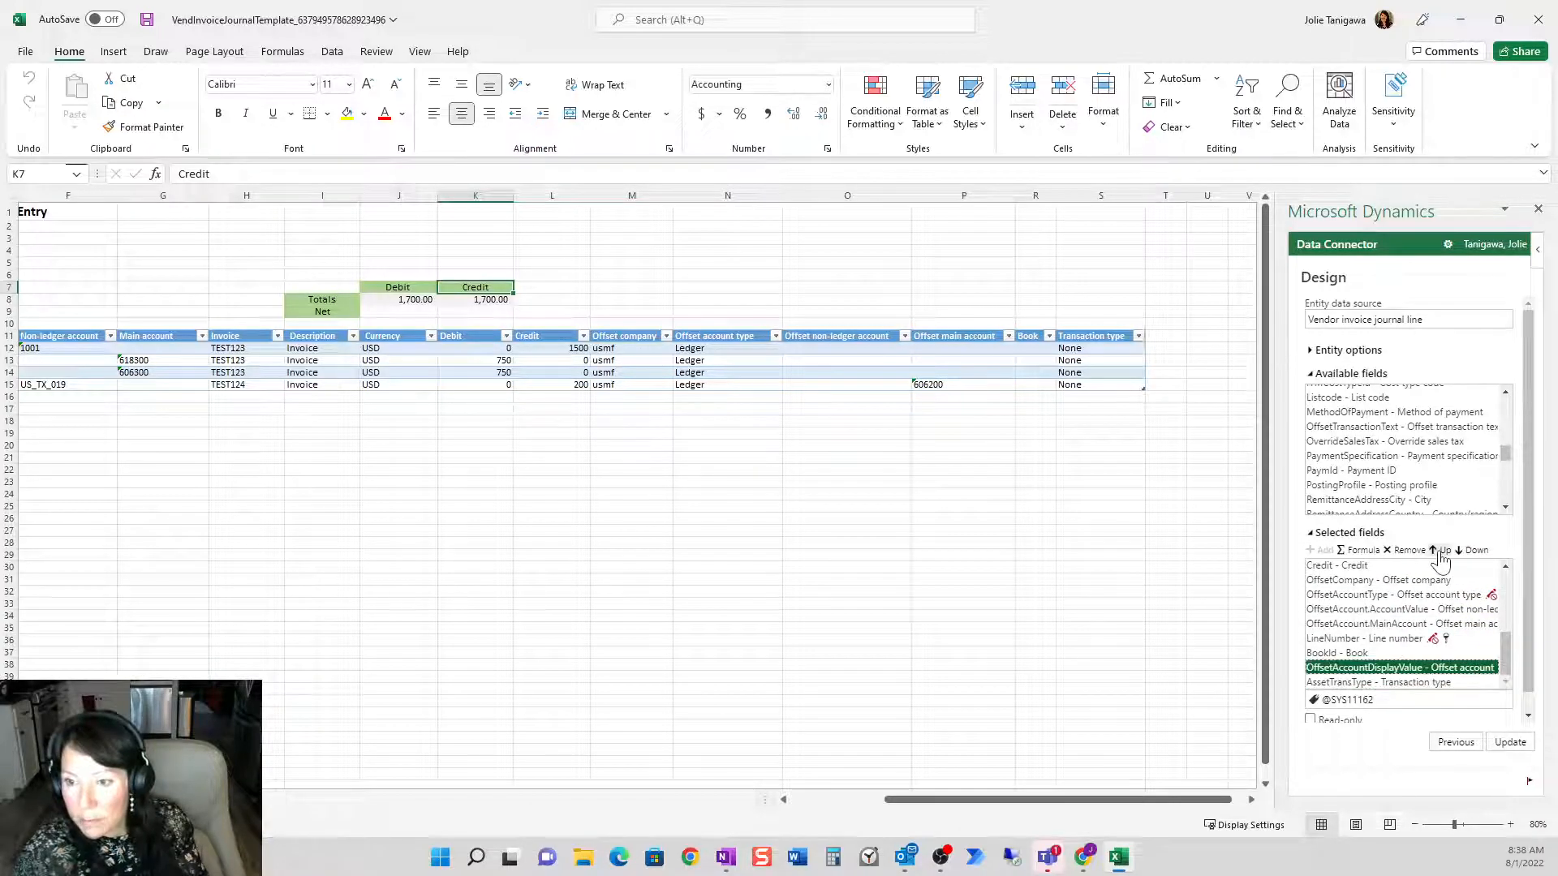
left_click(1439, 552)
left_click(1439, 552)
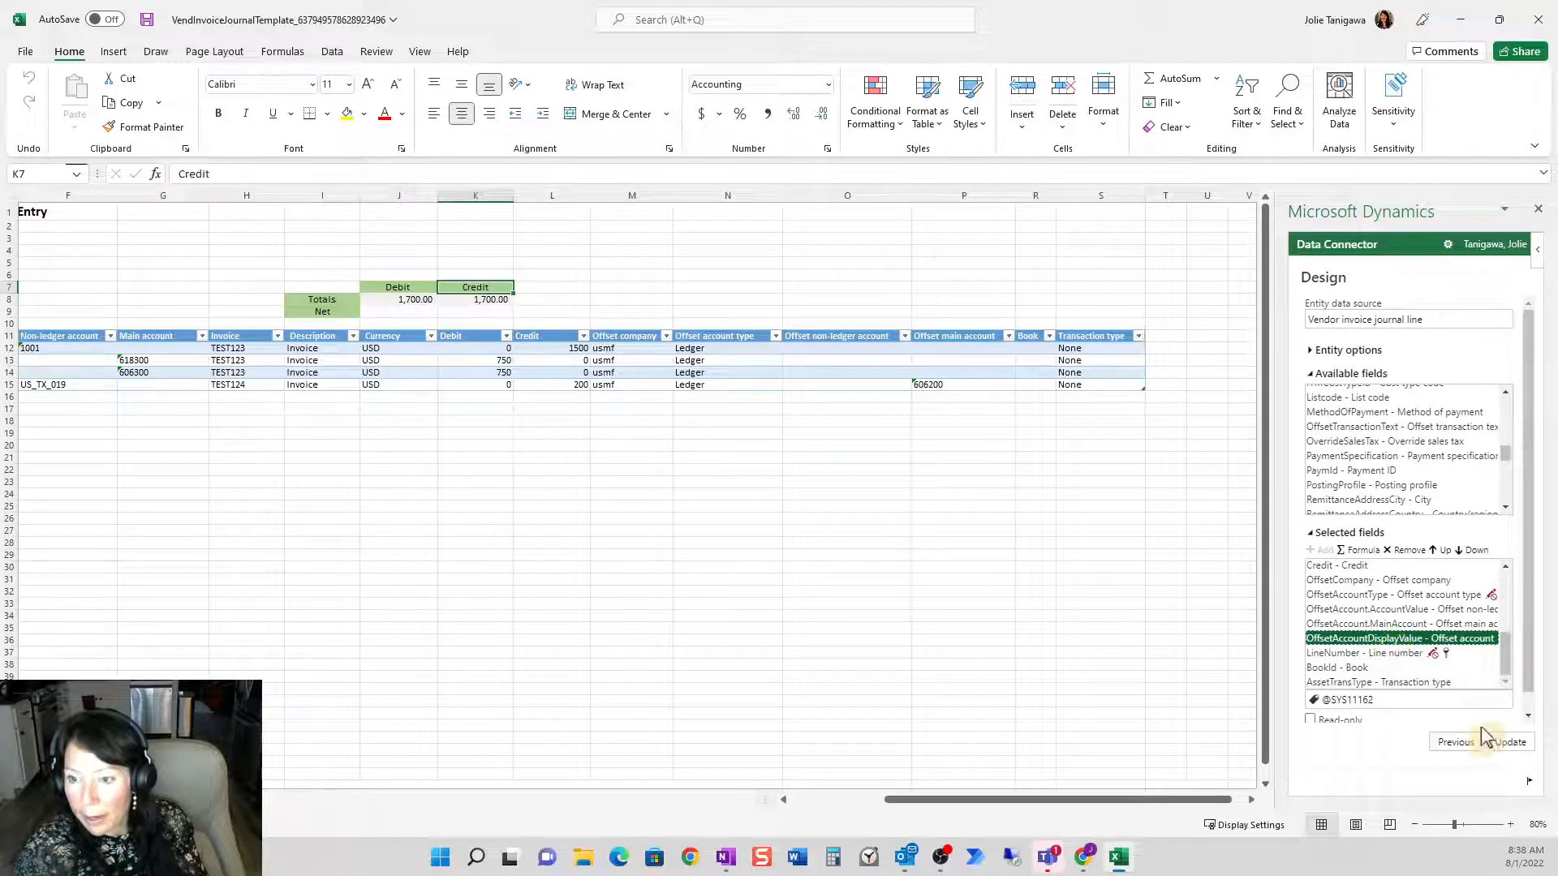
- Apply the updated table design and refresh the workbook data, overwriting the workbook's changes
left_click(1510, 742)
left_click(1460, 586)
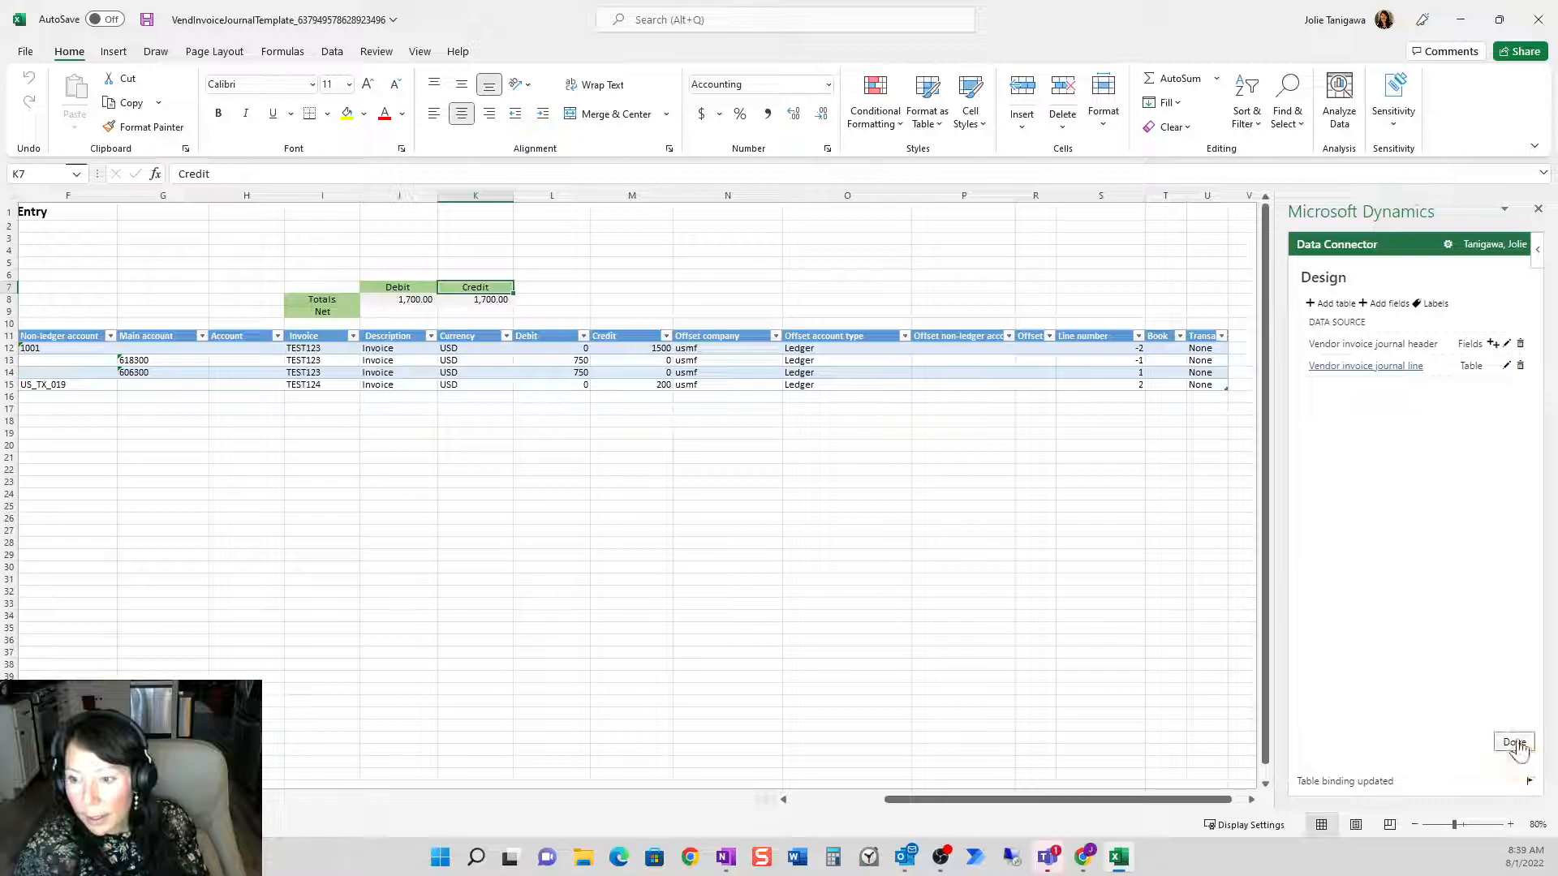
left_click(1511, 741)
left_click(1341, 694)
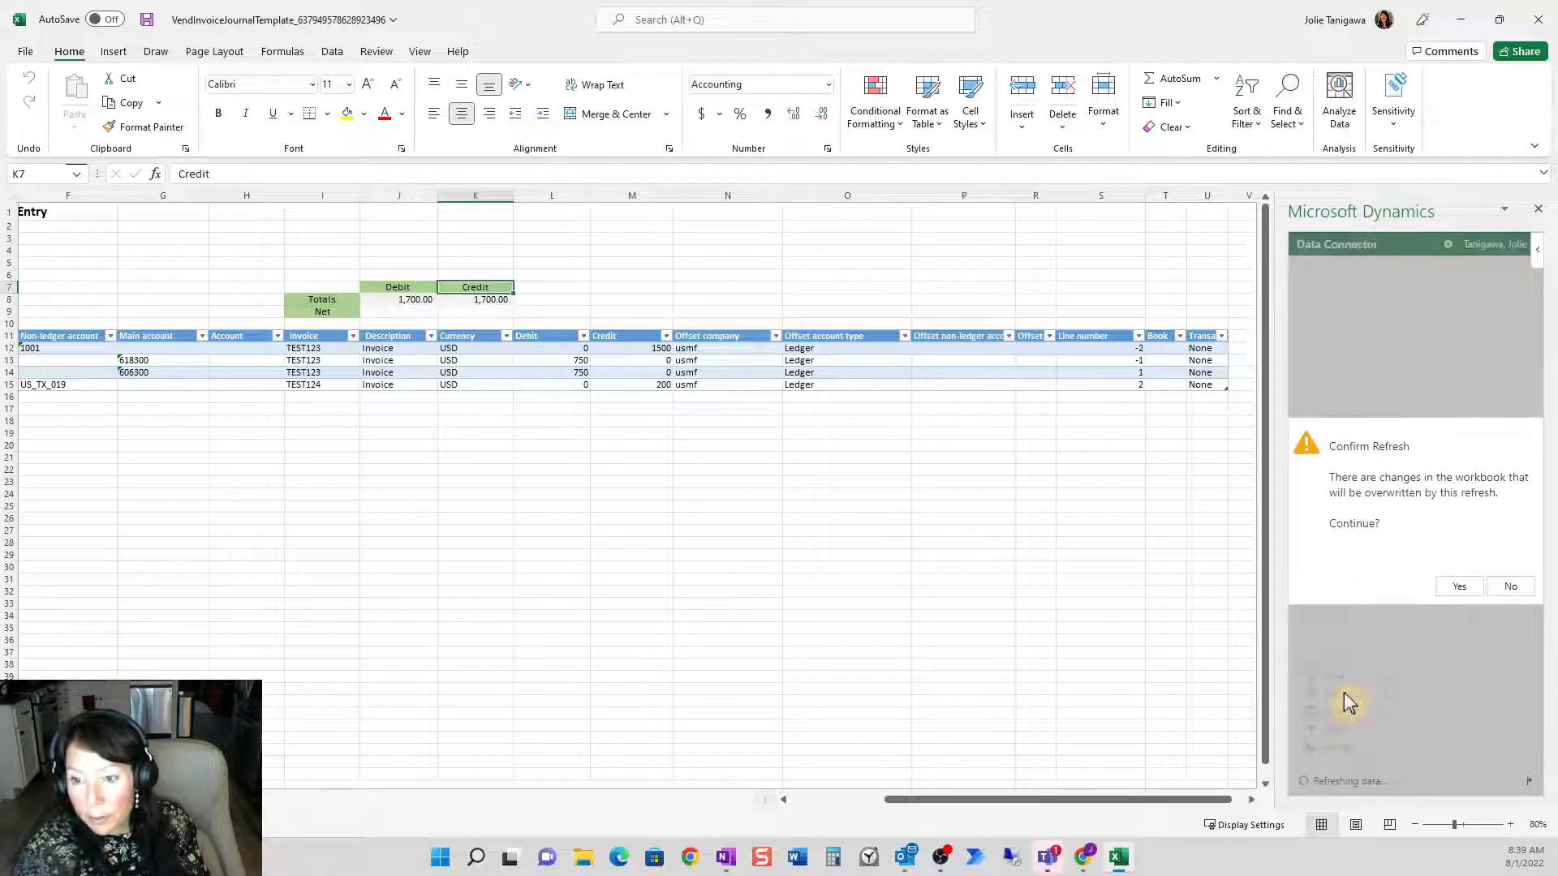
left_click(1460, 588)
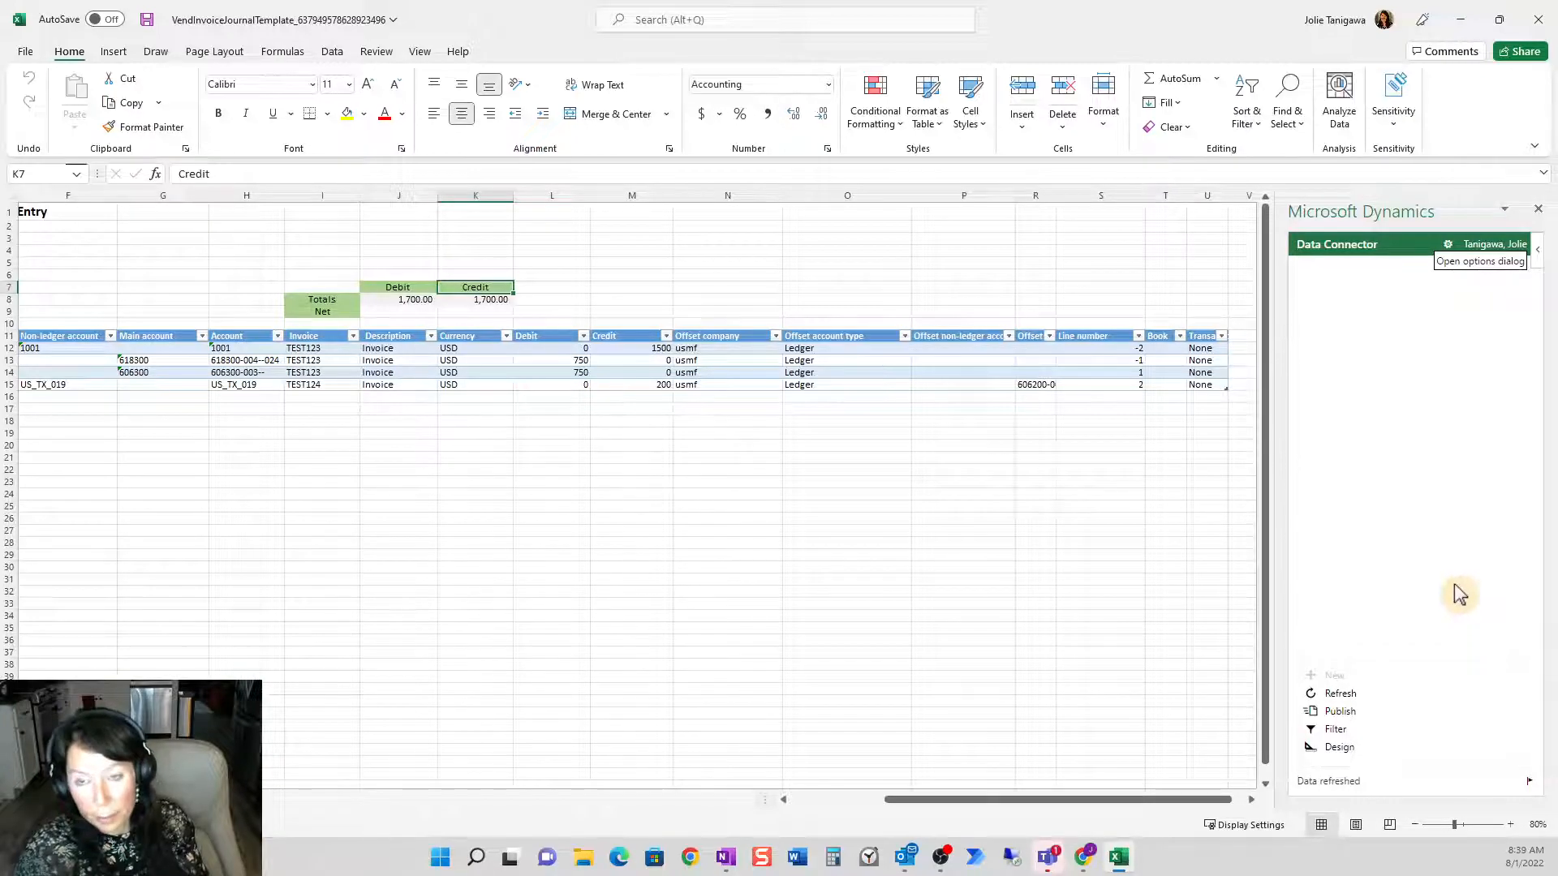
- Widen the Offset account column and highlight the offset account in R15 and the ledger accounts in H13:H14 yellow
double_click(1055, 191)
left_click(1068, 387)
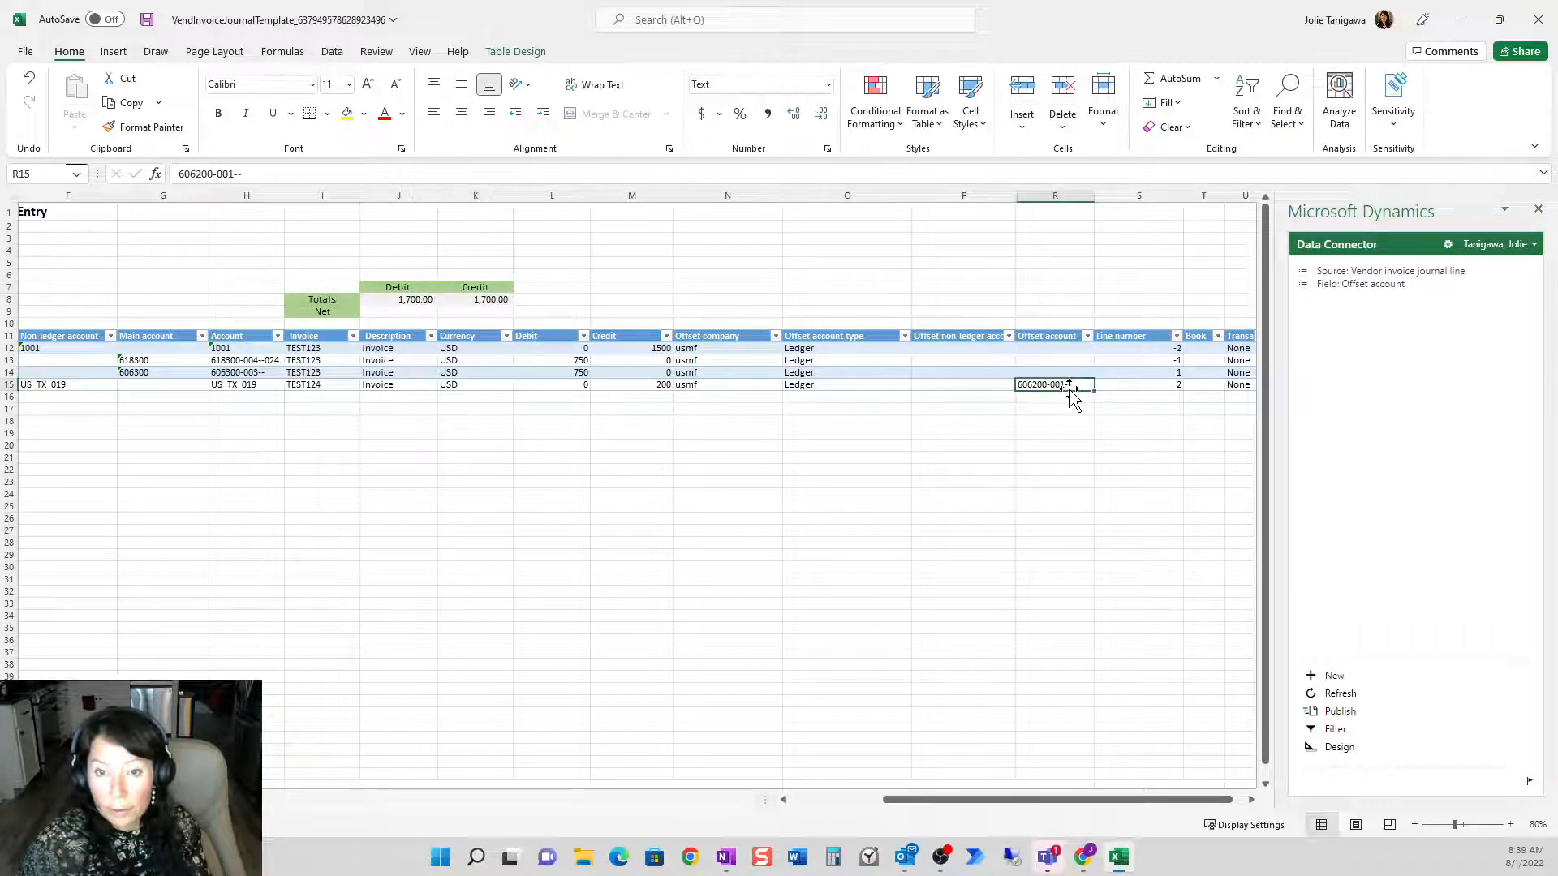
key("ctrl+c")
left_click_drag(251, 374, 248, 352)
left_click(348, 115)
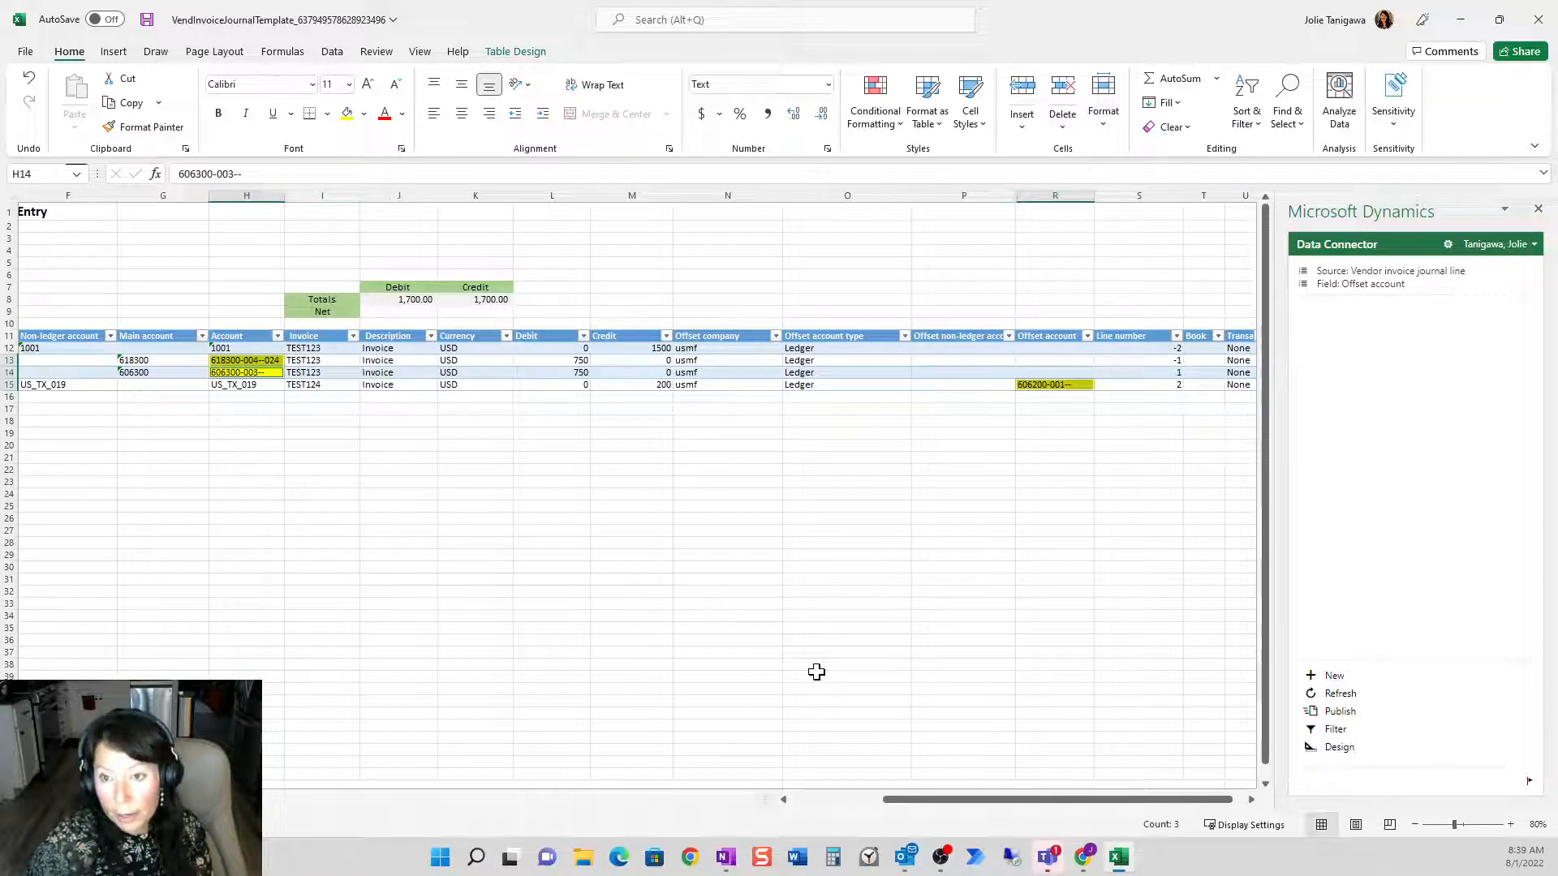
- Extend the journal line table by filling the date in A15 down through A19
left_click_drag(913, 800, 748, 777)
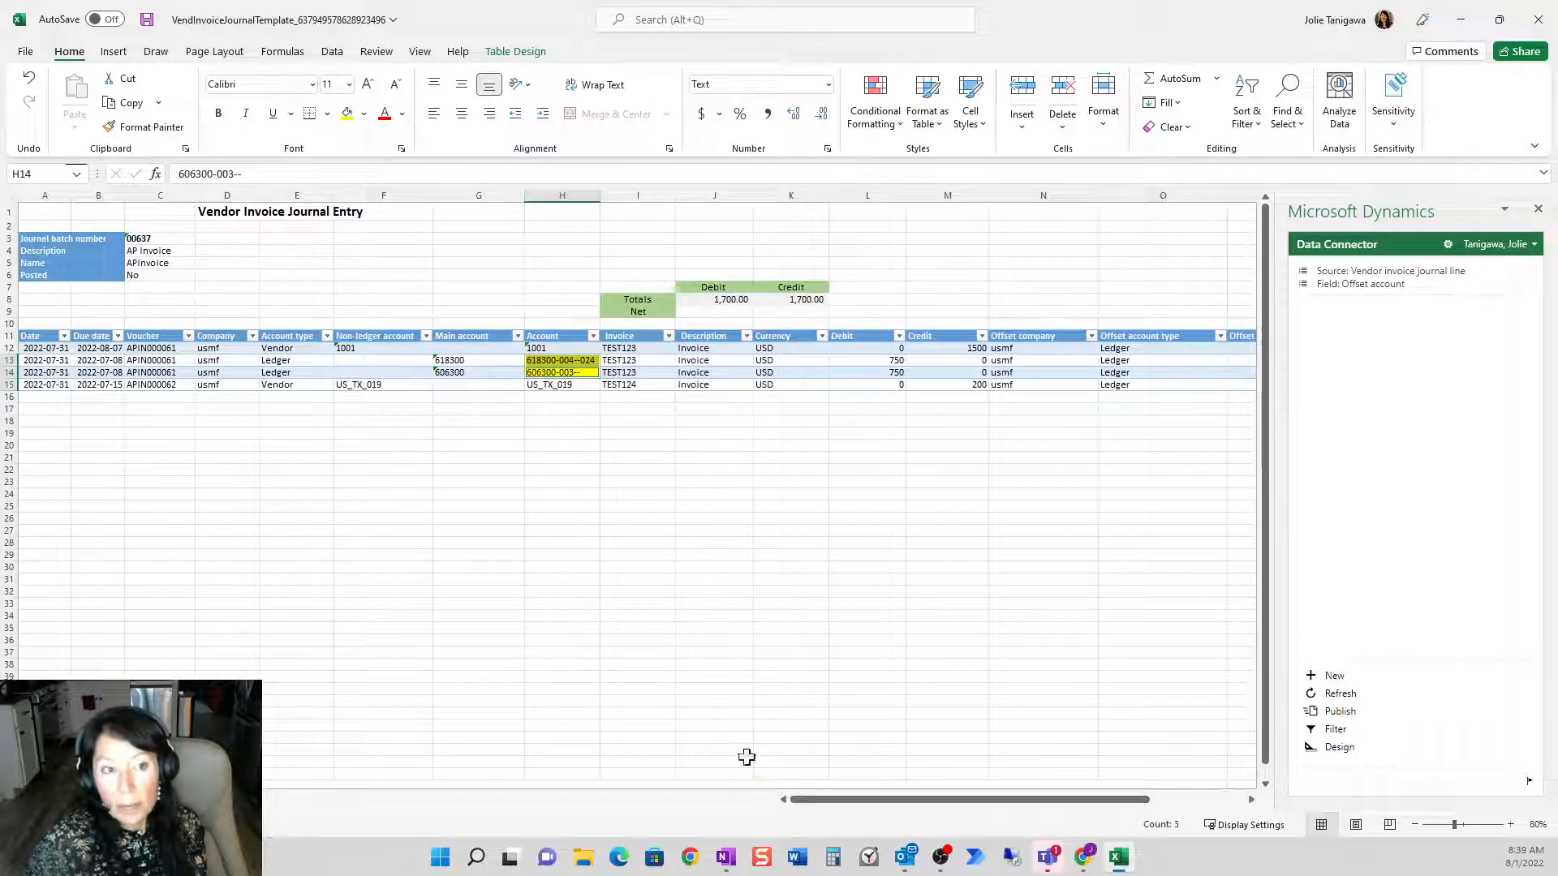
left_click(268, 434)
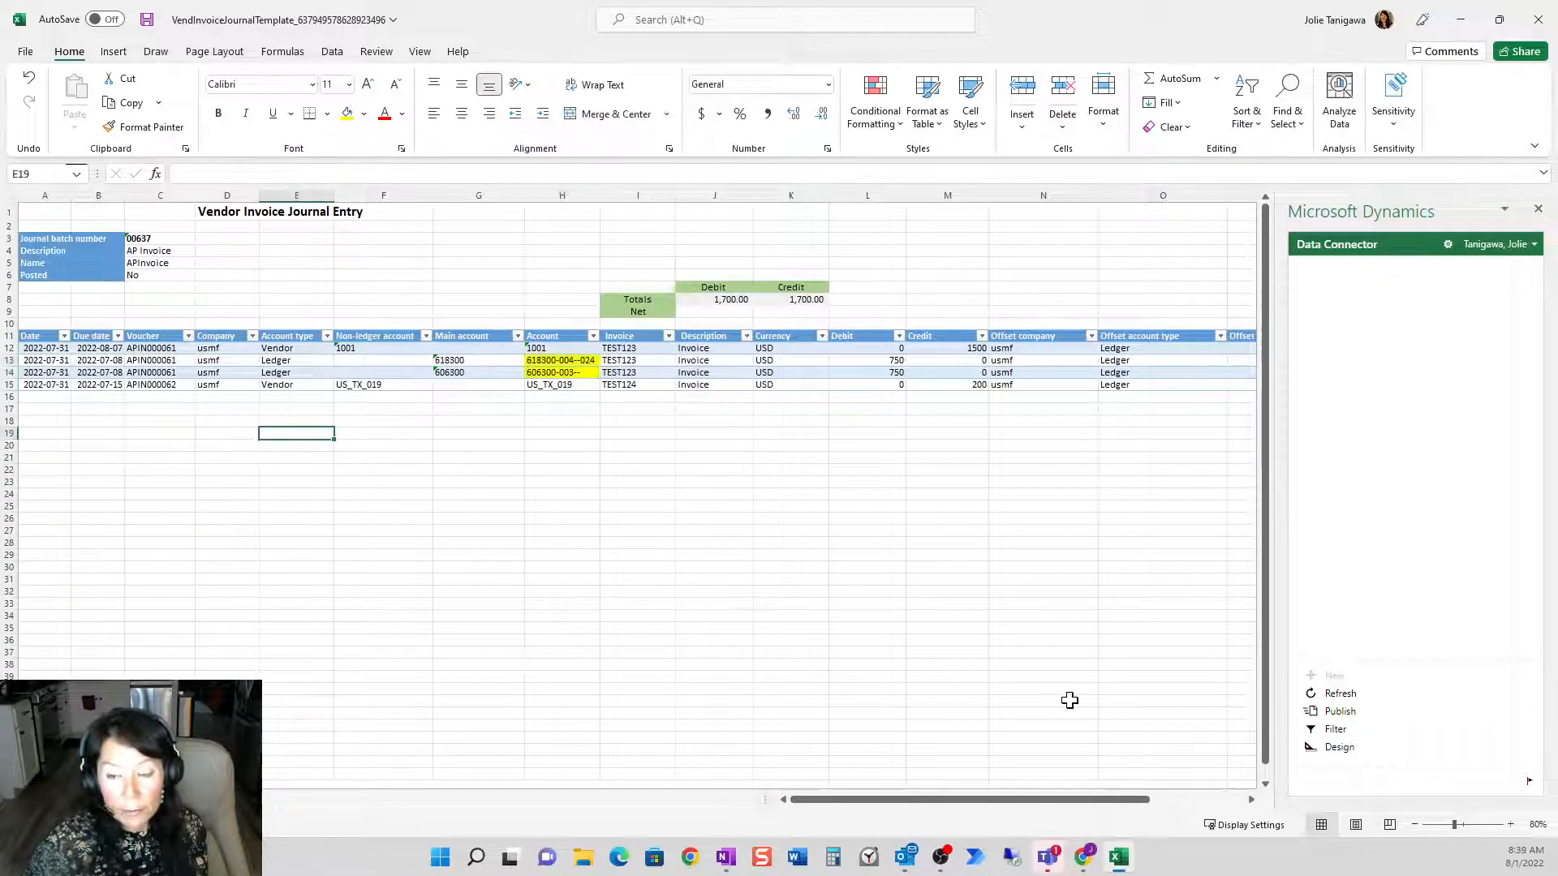
left_click(1509, 825)
left_click(1509, 824)
left_click(1507, 824)
left_click(852, 801)
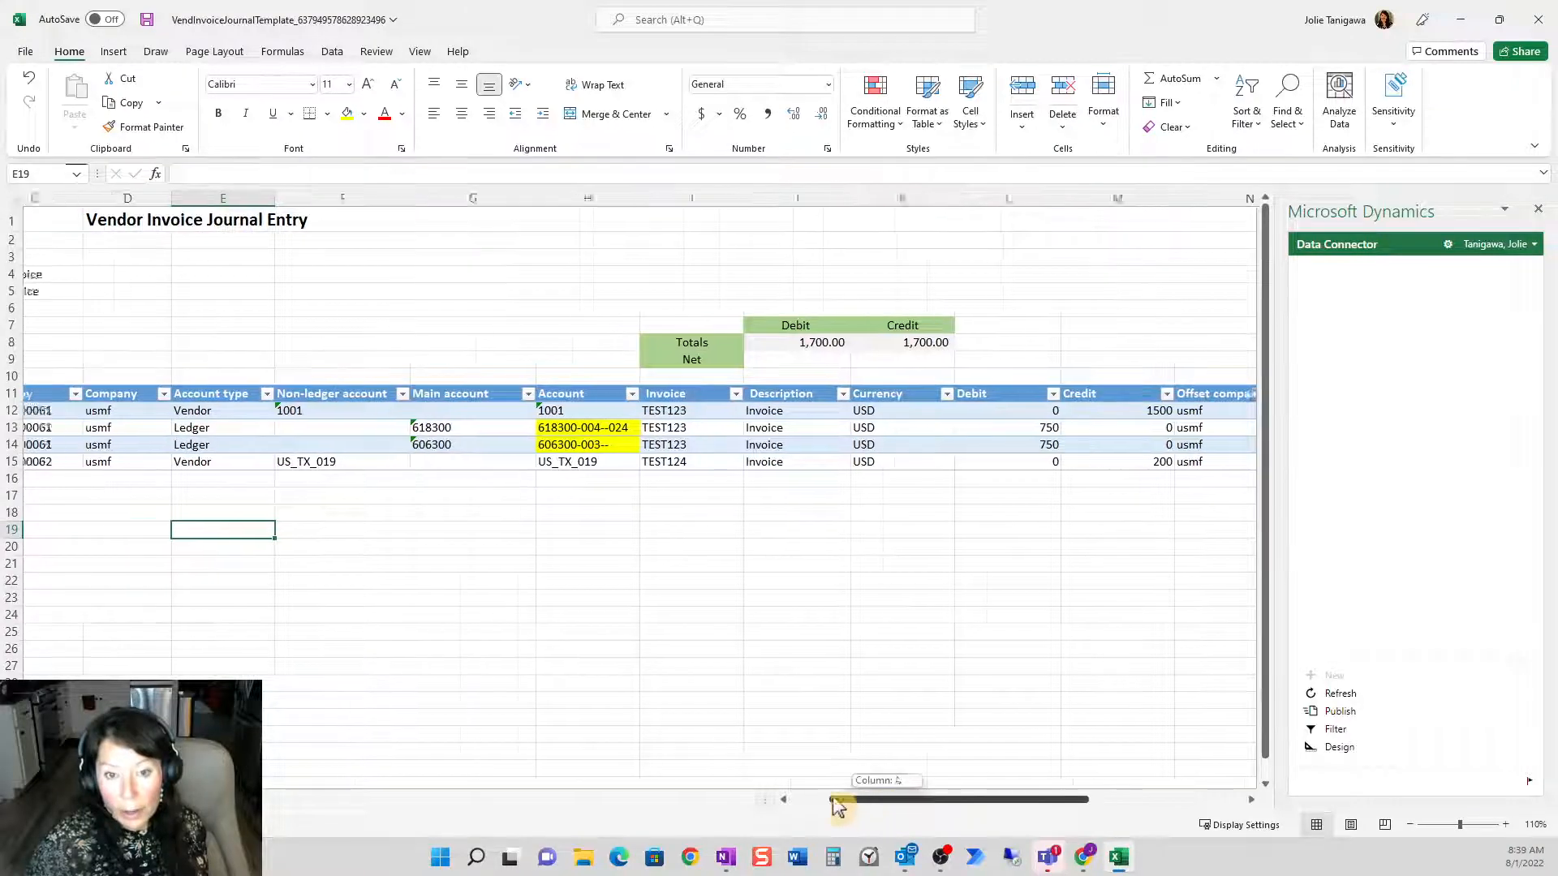
left_click(656, 734)
left_click(77, 461)
left_click_drag(94, 470, 94, 538)
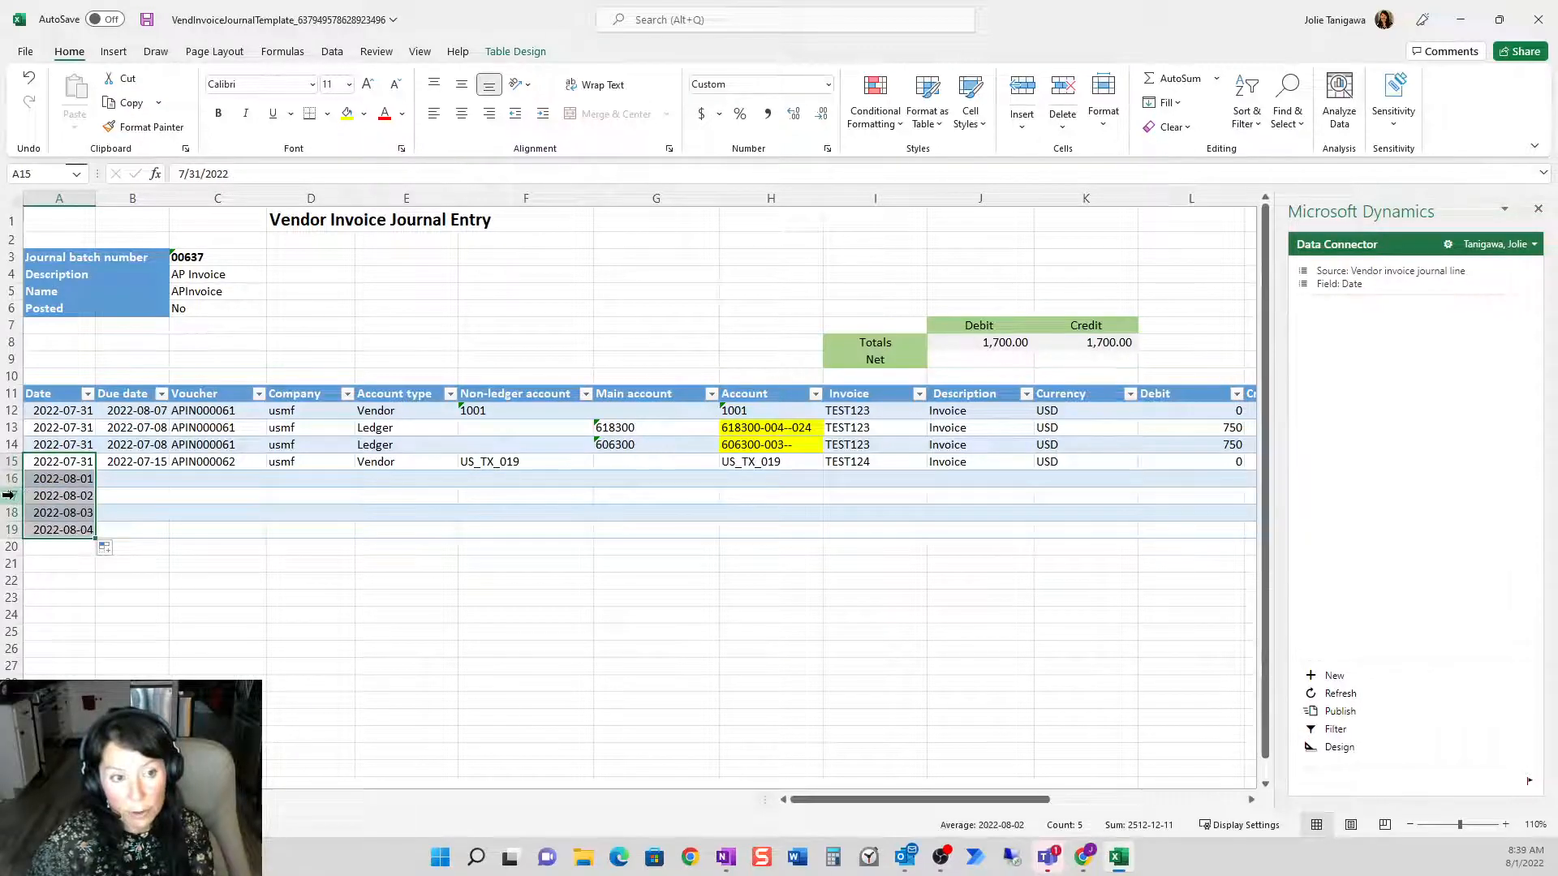
- Delete table rows 18 and 19 and copy the date in A15 into A16:A17
left_click_drag(11, 512, 11, 529)
left_click(1064, 118)
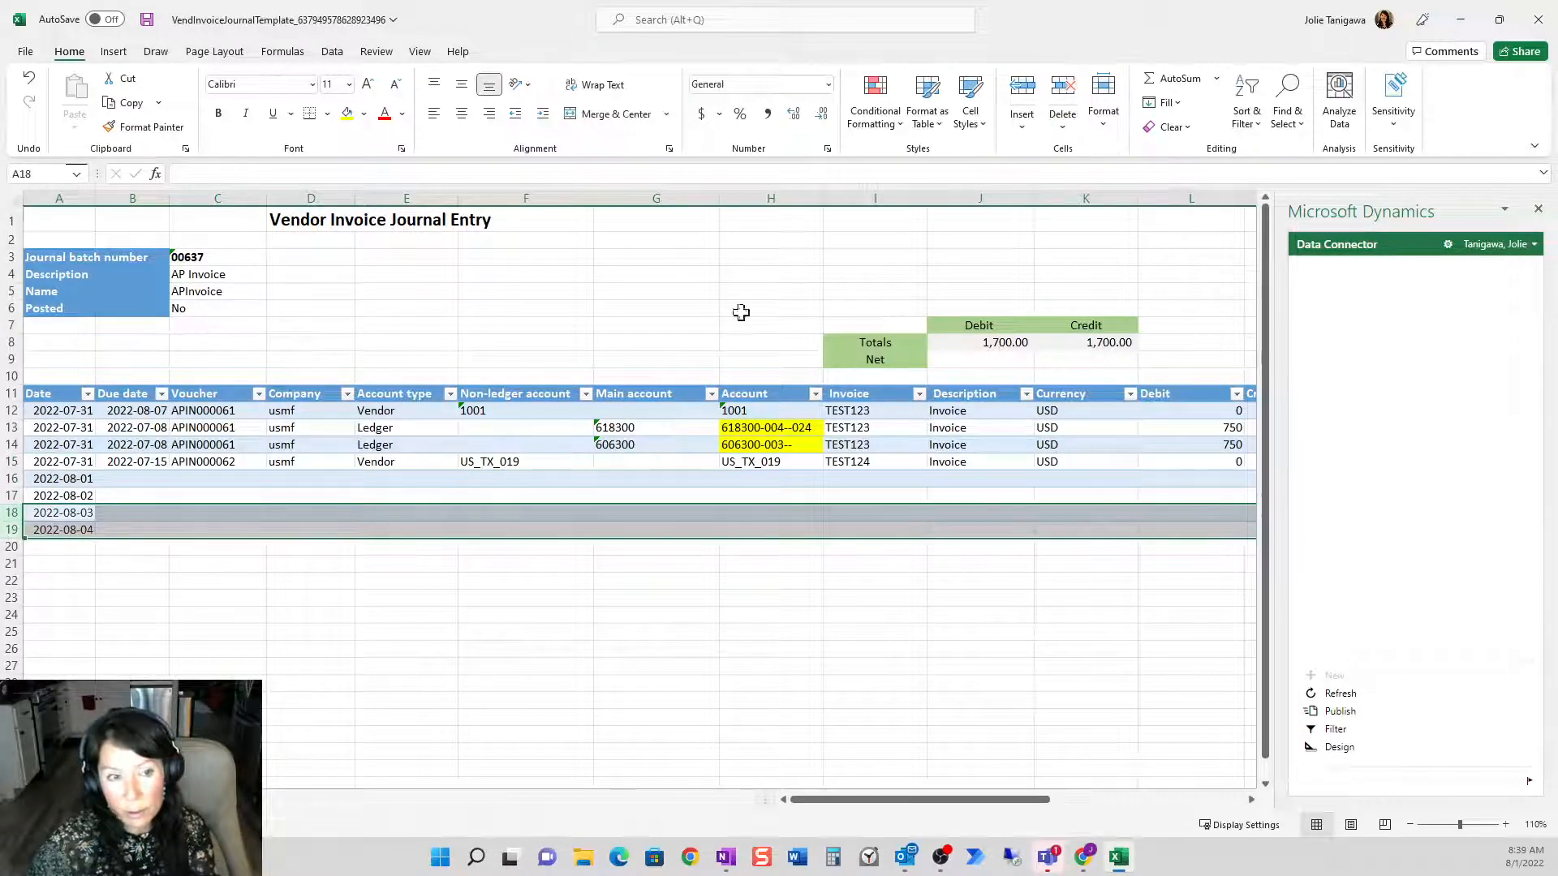
left_click(75, 467)
key("ctrl+c")
left_click(81, 479)
left_click_drag(81, 478, 80, 496)
key("ctrl+v")
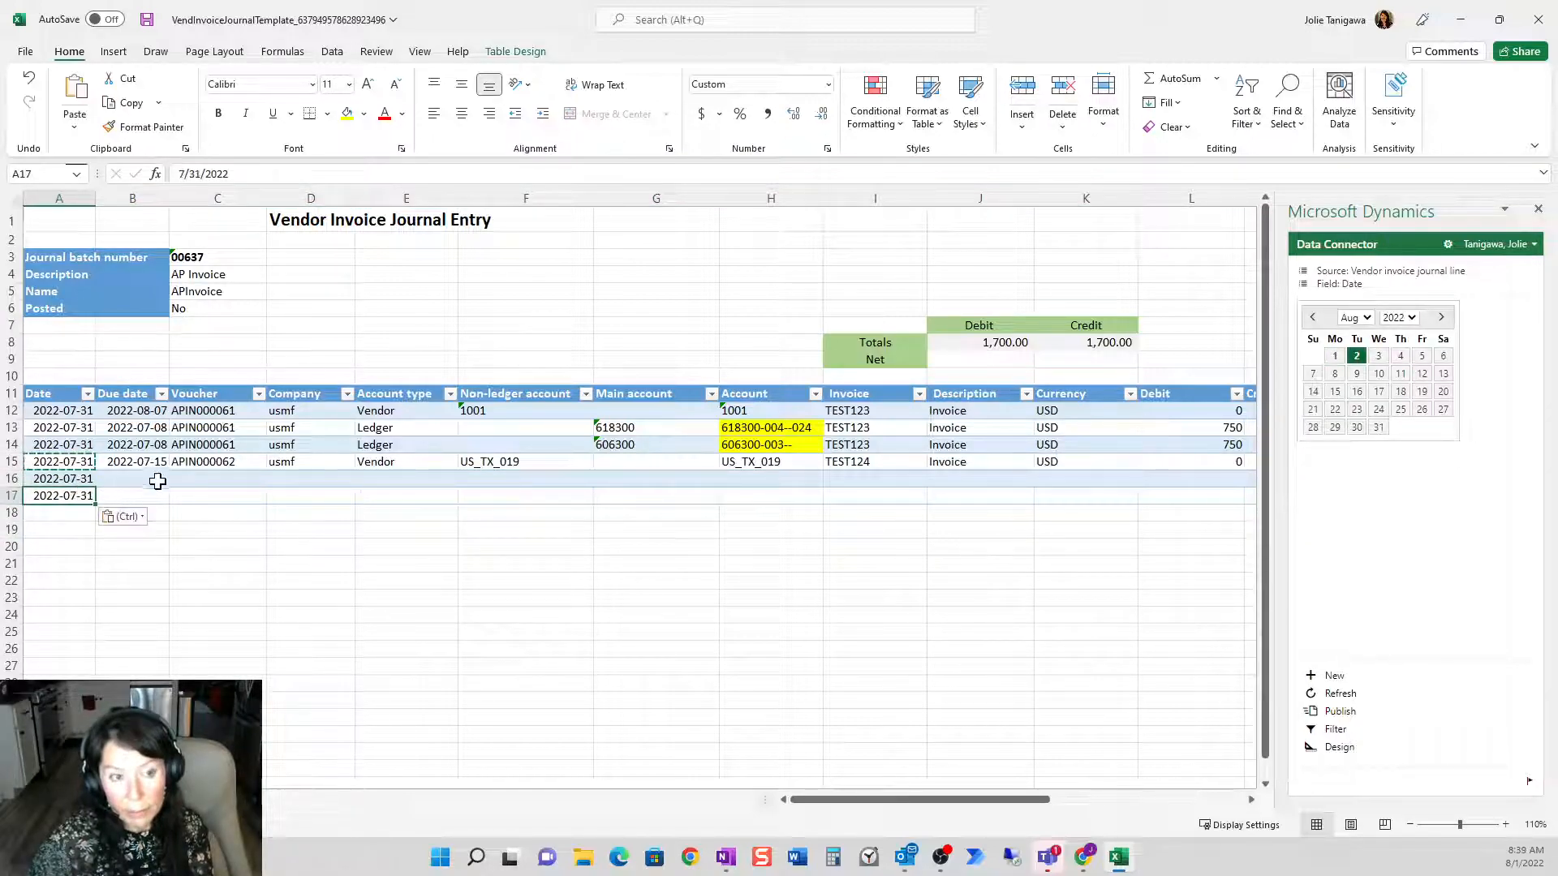
- Copy the company, account type and non-ledger account from D15:F15 into rows 16 and 17
left_click(158, 461)
left_click_drag(180, 463, 595, 474)
key("ctrl+c")
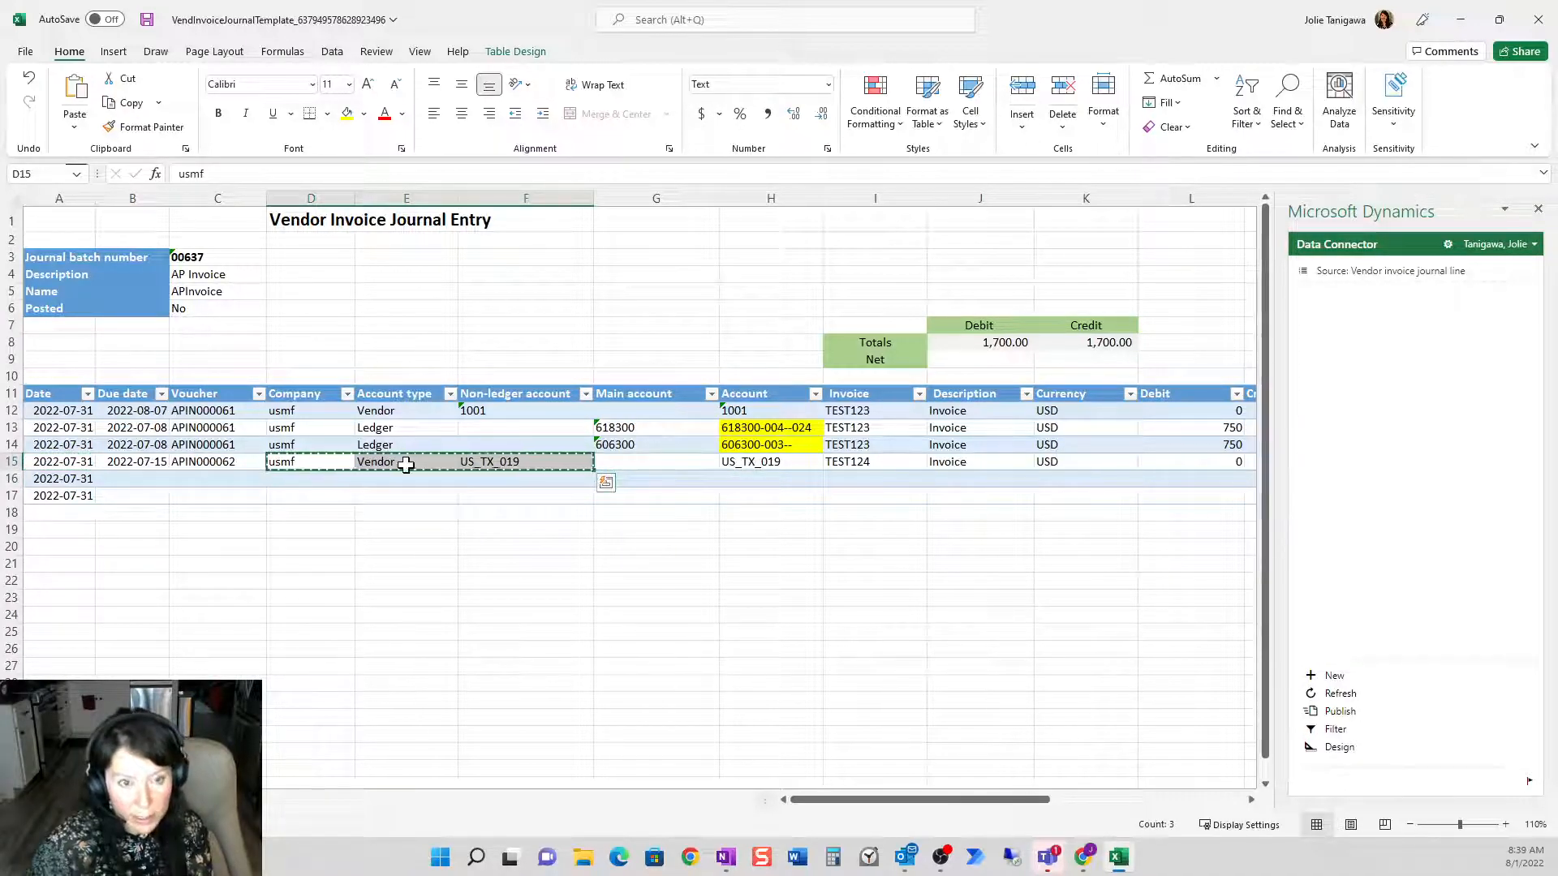
left_click(341, 478)
left_click_drag(345, 479, 480, 491)
key("ctrl+v")
- Fill the account US_TX_019 from H15 down through H17
left_click(804, 547)
left_click(793, 469)
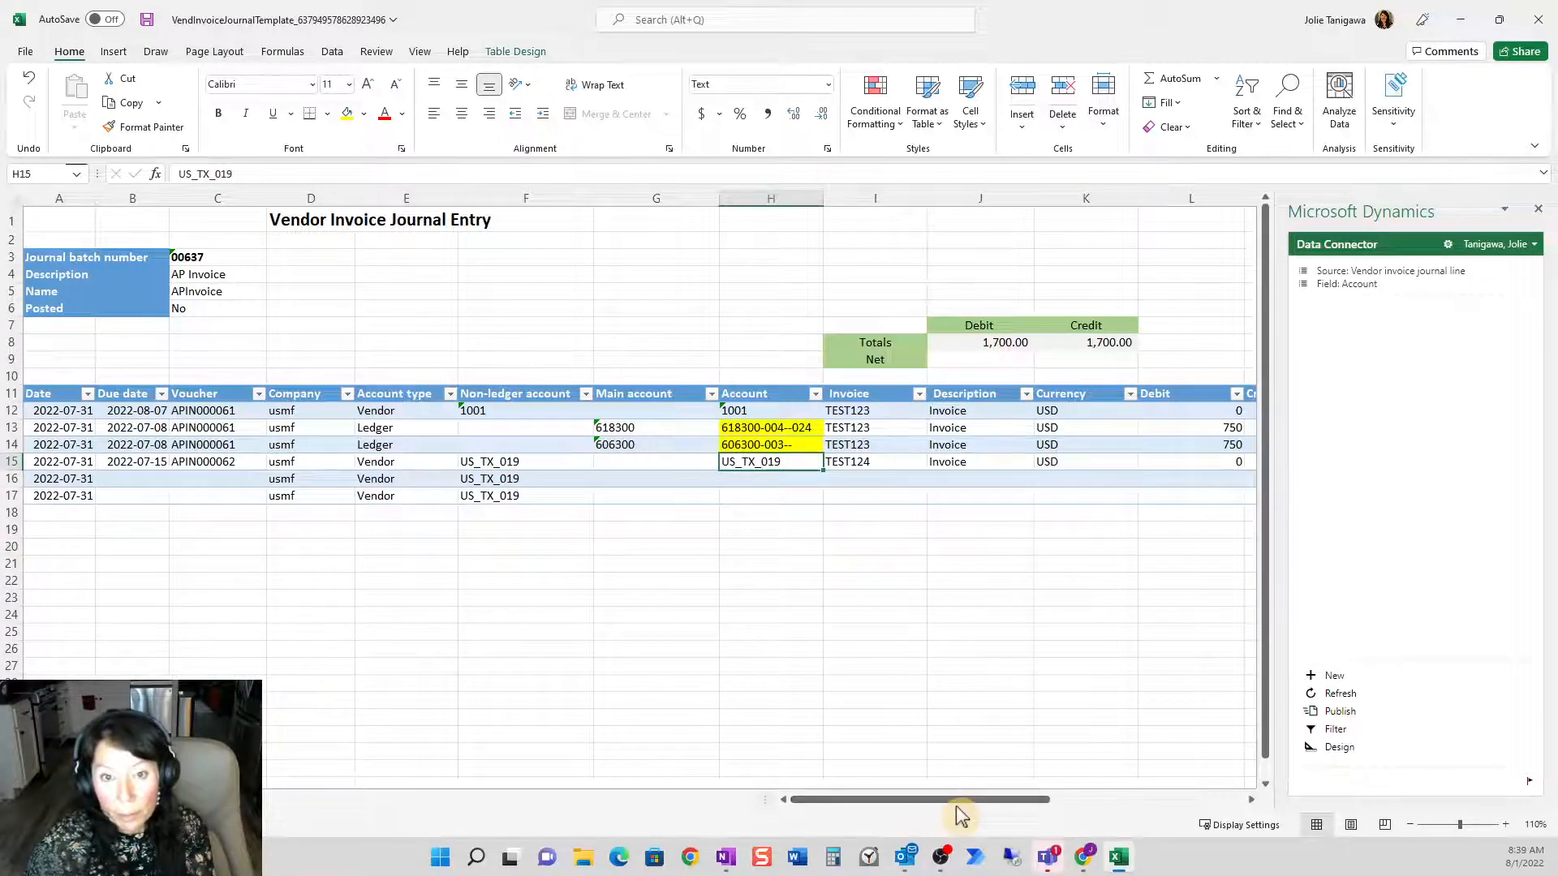
left_click(622, 492)
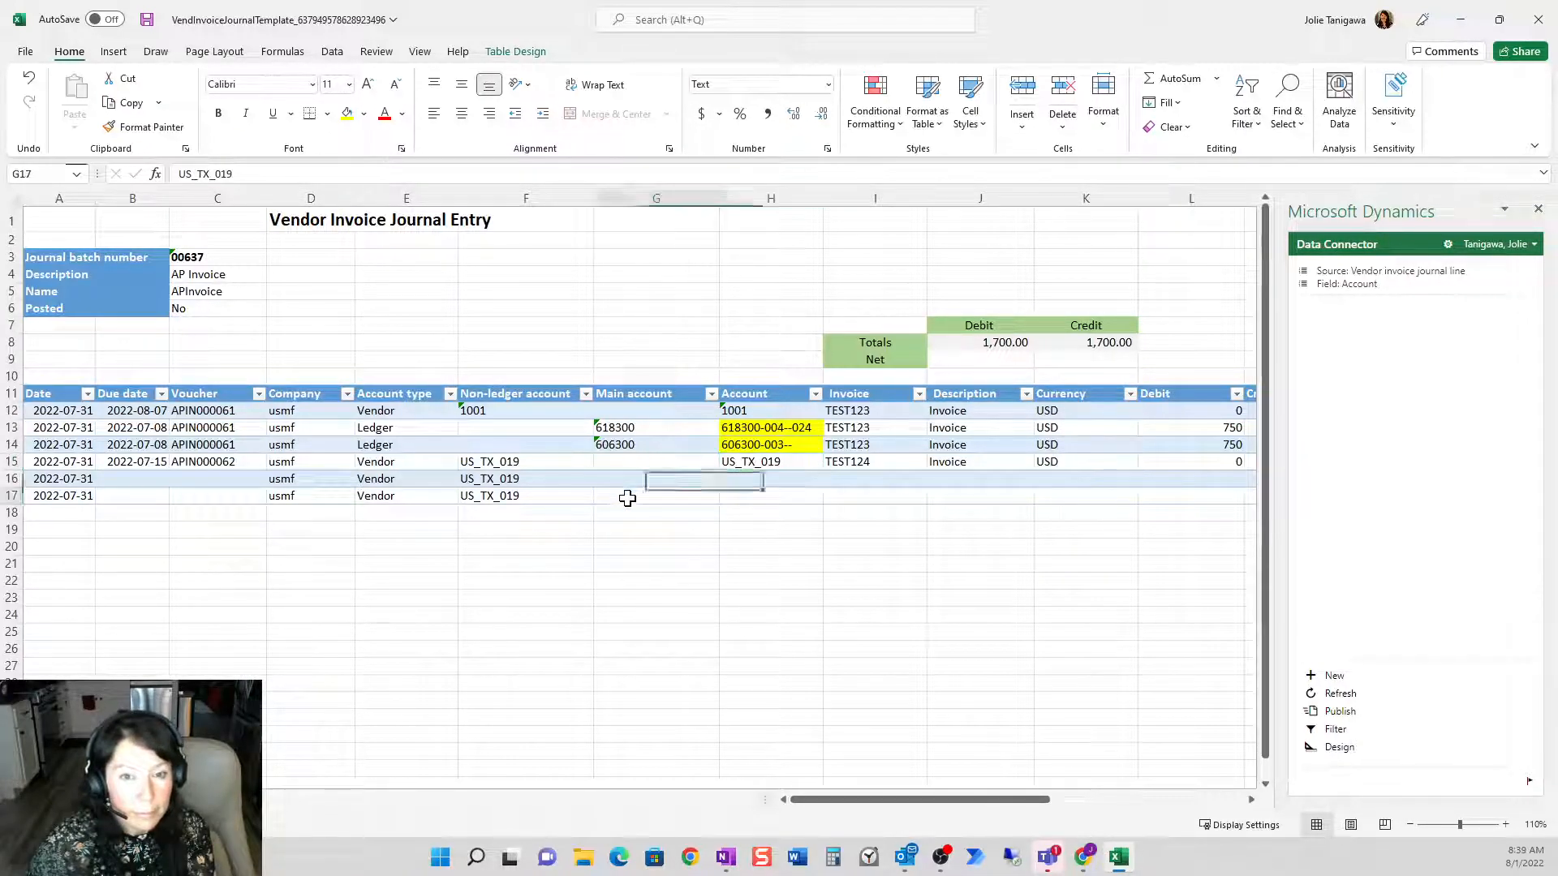
left_click(803, 464)
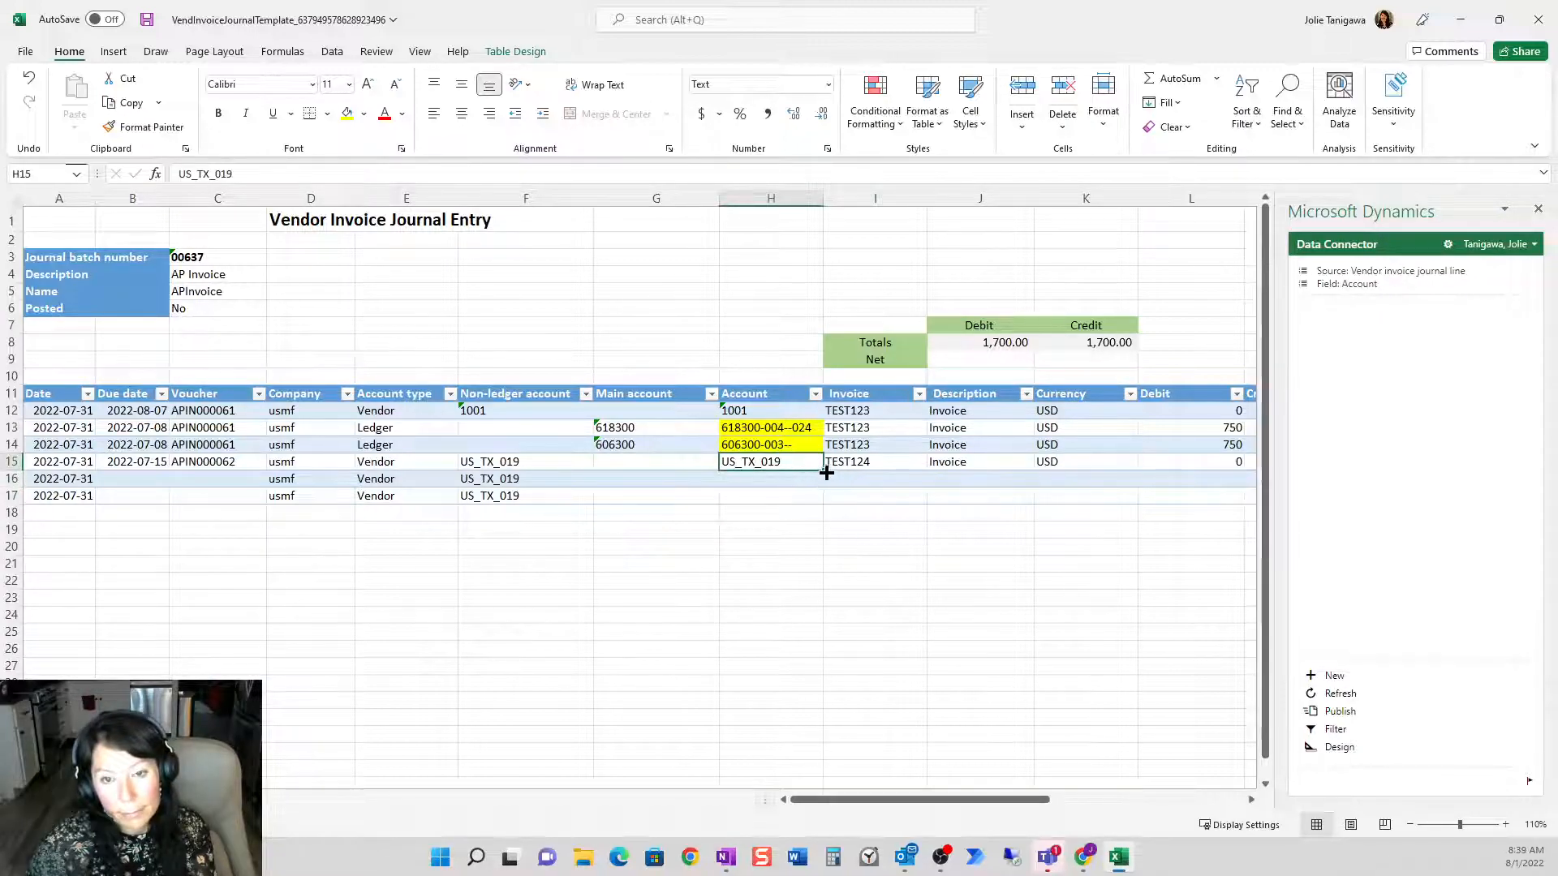
left_click_drag(825, 472, 824, 500)
left_click(833, 513)
left_click(759, 532)
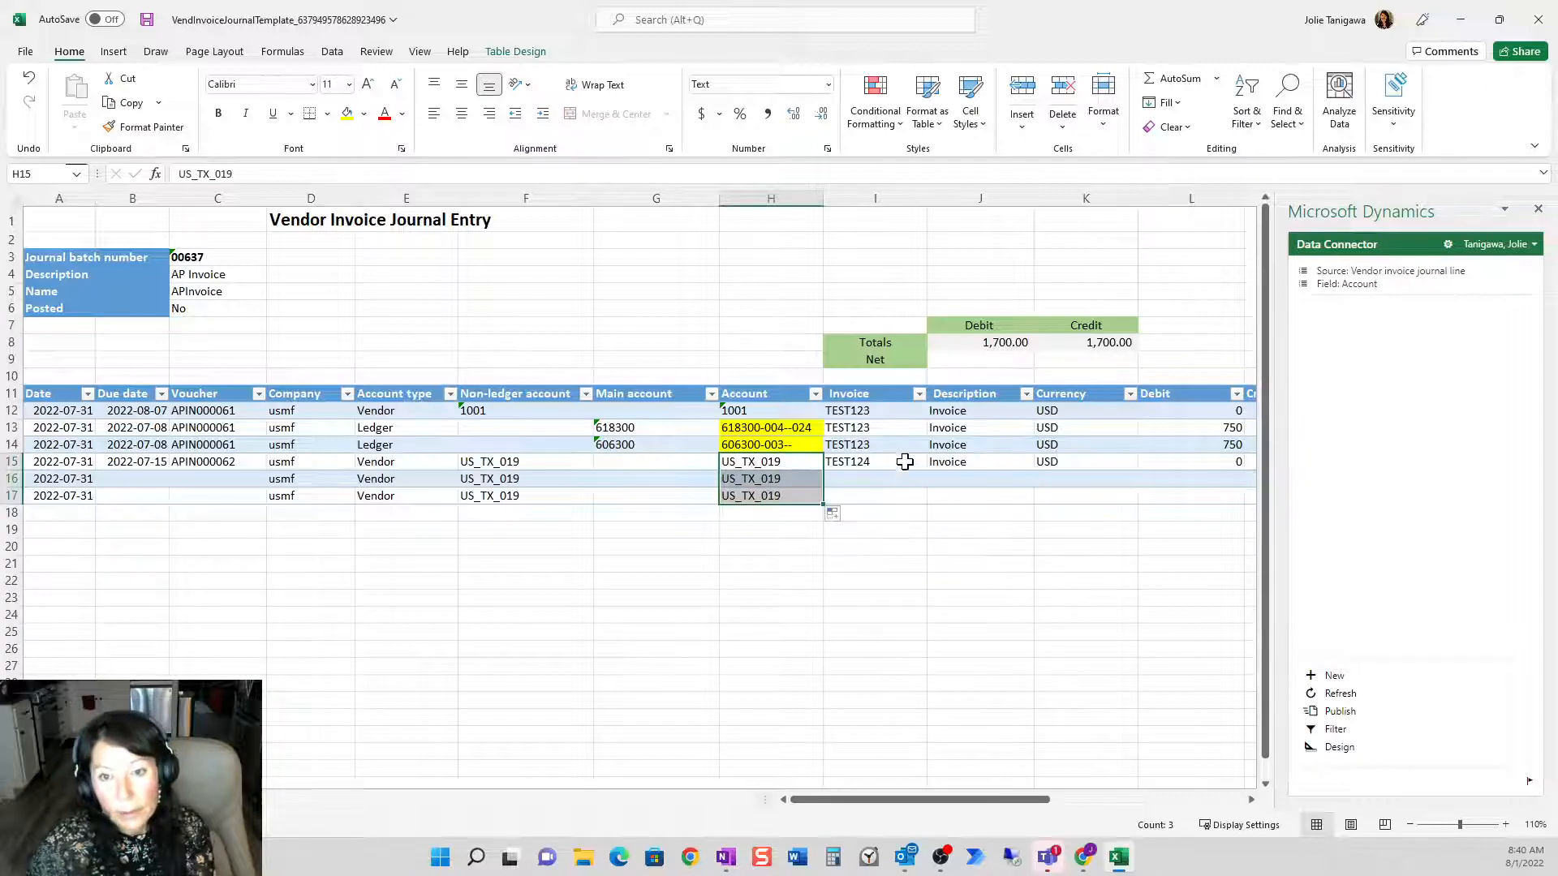
- Copy the invoice number TEST124 from I15 into I16:I17
left_click(907, 452)
left_click(906, 464)
left_click(897, 478)
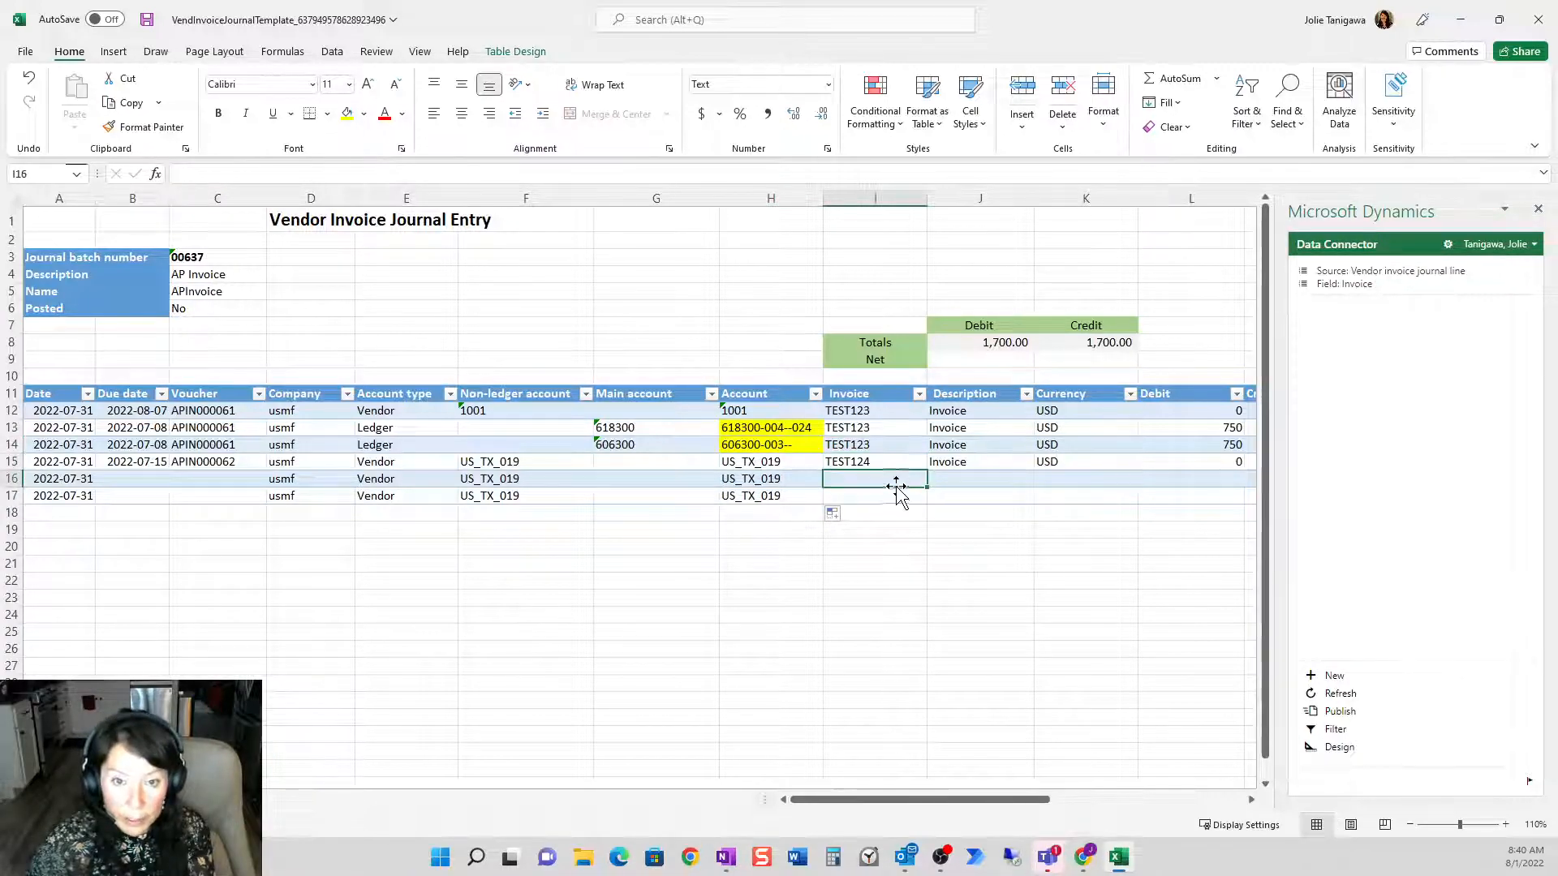
left_click(901, 460)
key("ctrl+c")
left_click_drag(884, 478, 884, 492)
key("ctrl+v")
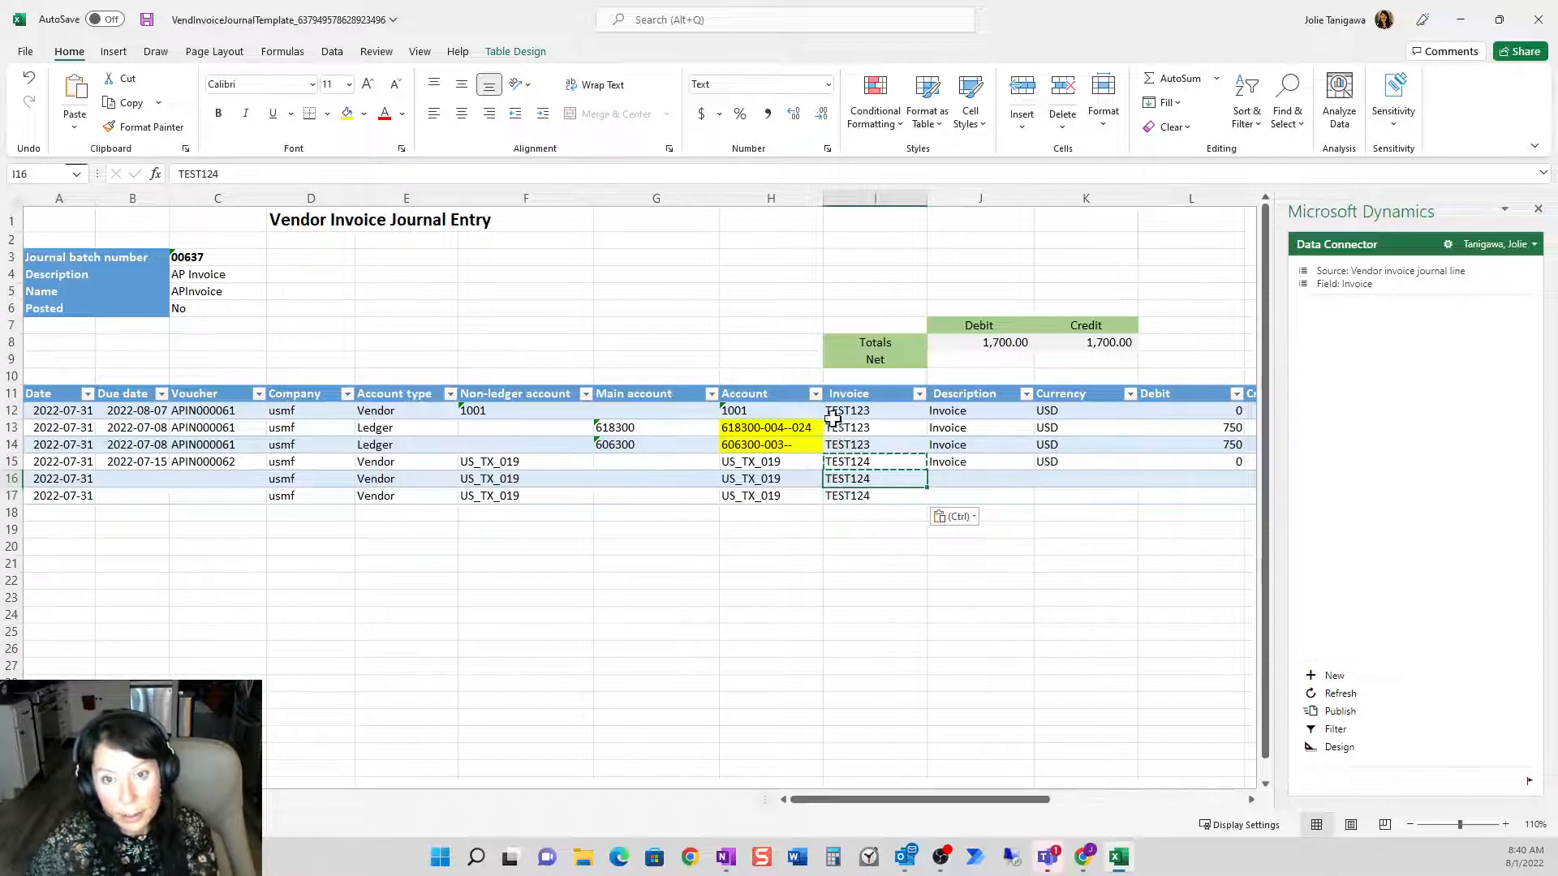
- Change the invoice number in I16 to TEST125 and the one in I17 to TEST126
left_click(403, 175)
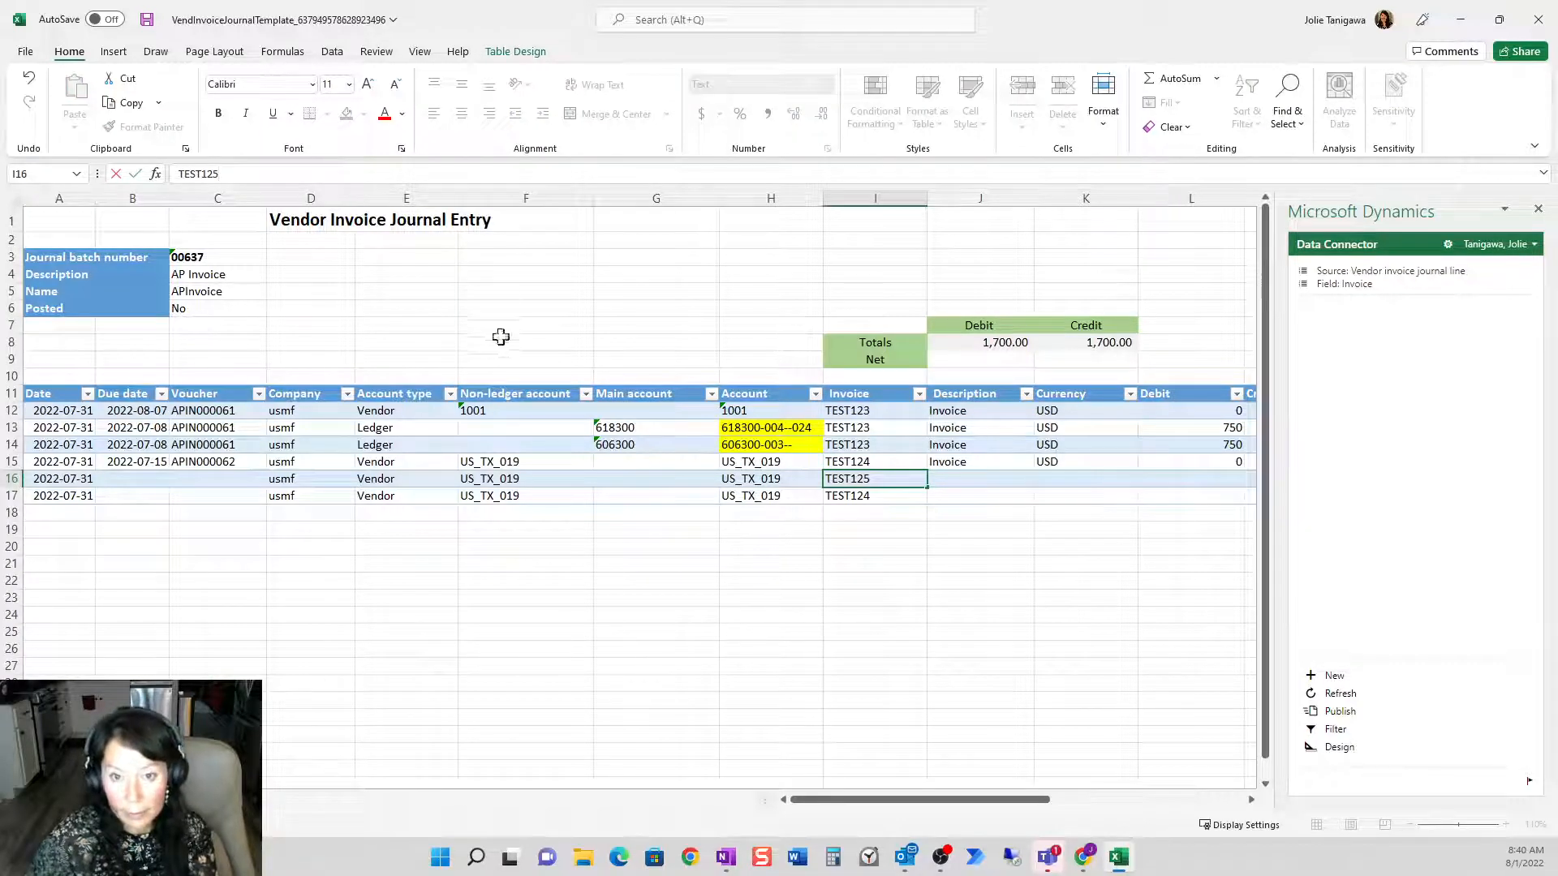
key("Return")
key("F2")
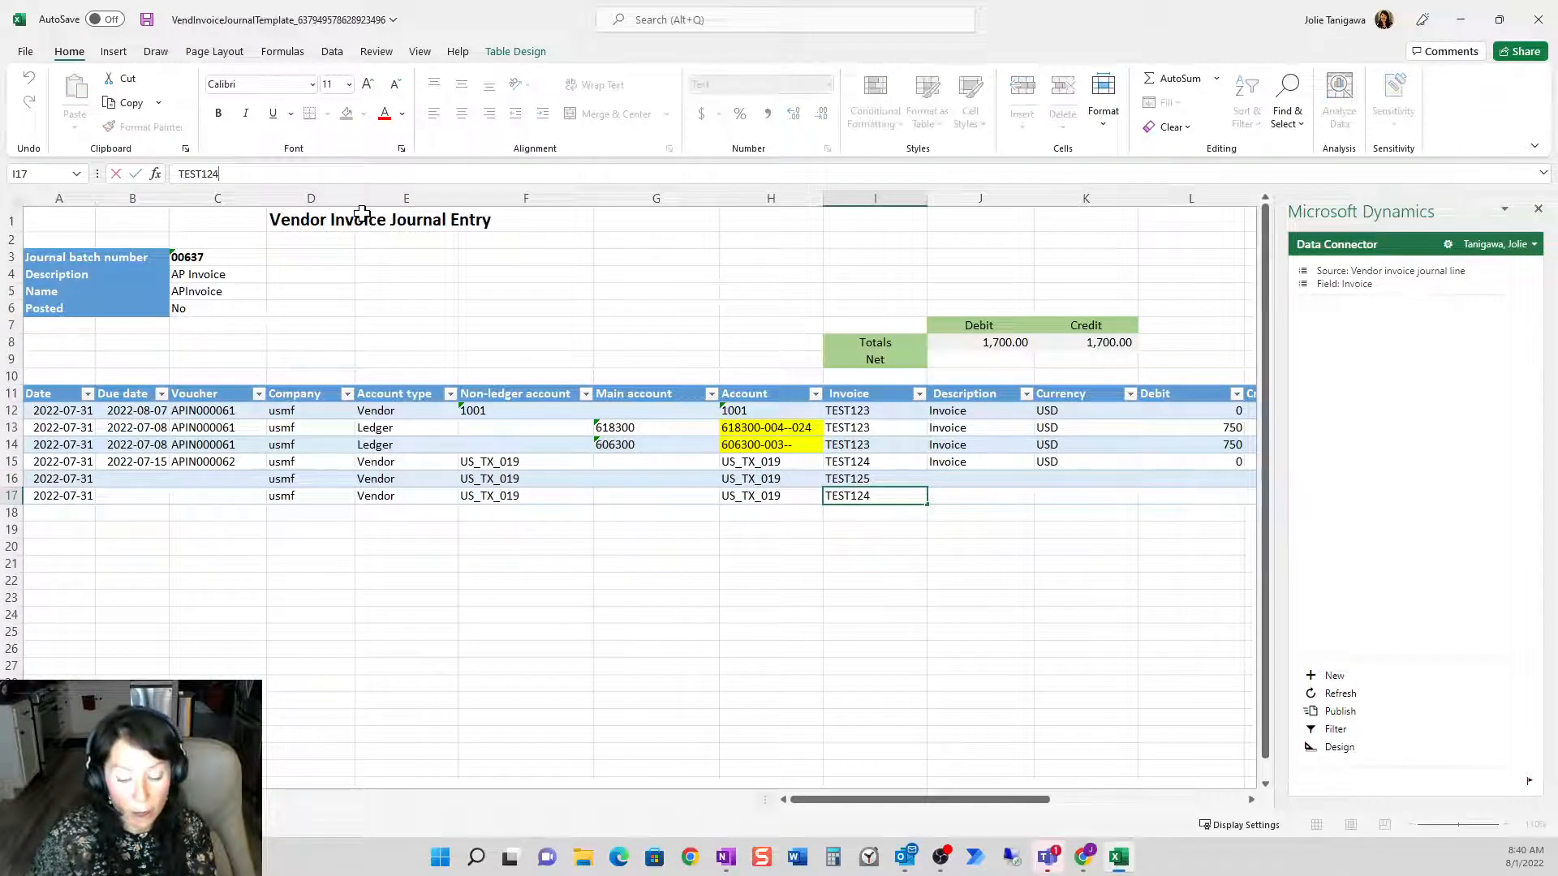
type("6")
key("Return")
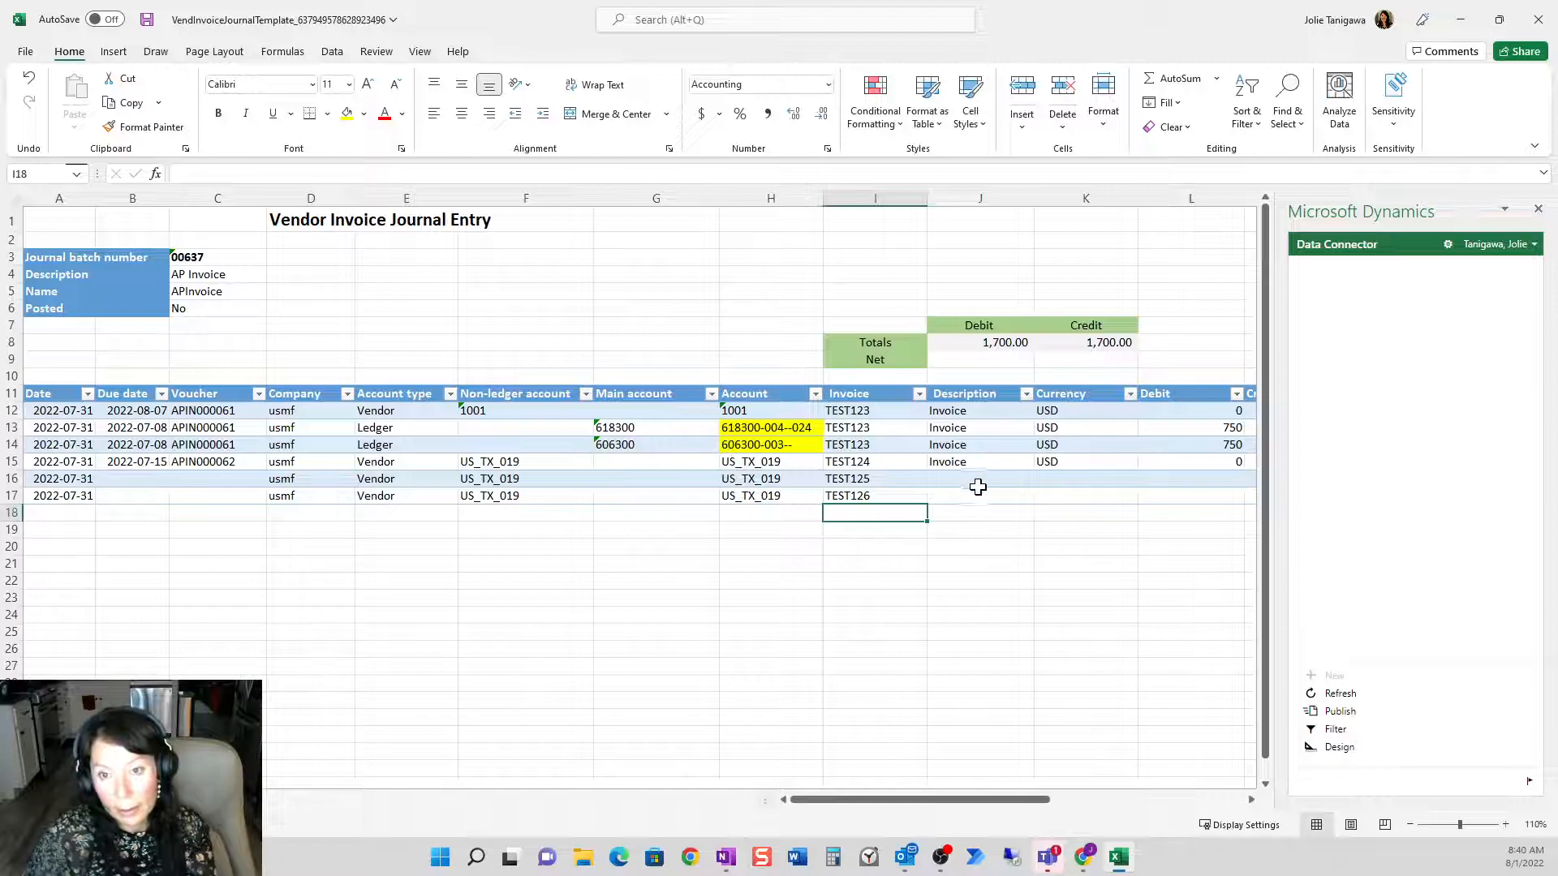
- Fill the description and currency from row 15 down to row 17 and enter credits of 150.00 in M16 and 250.00 in M17
left_click_drag(981, 462, 1141, 500)
left_click(1141, 665)
left_click_drag(1047, 800, 1185, 800)
left_click(808, 553)
left_click(645, 479)
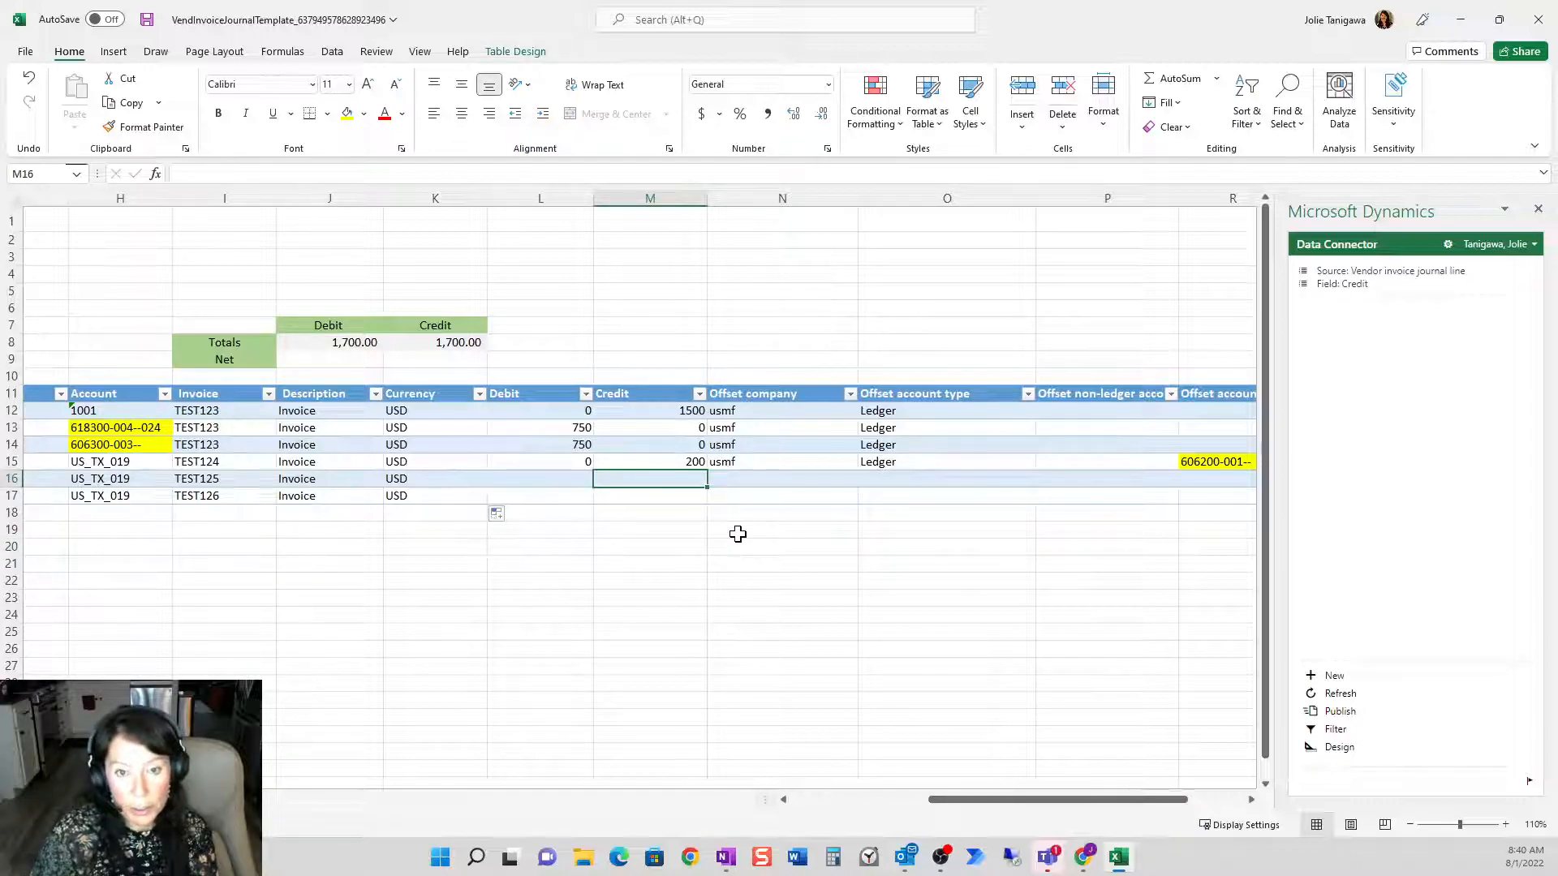
type("150.00")
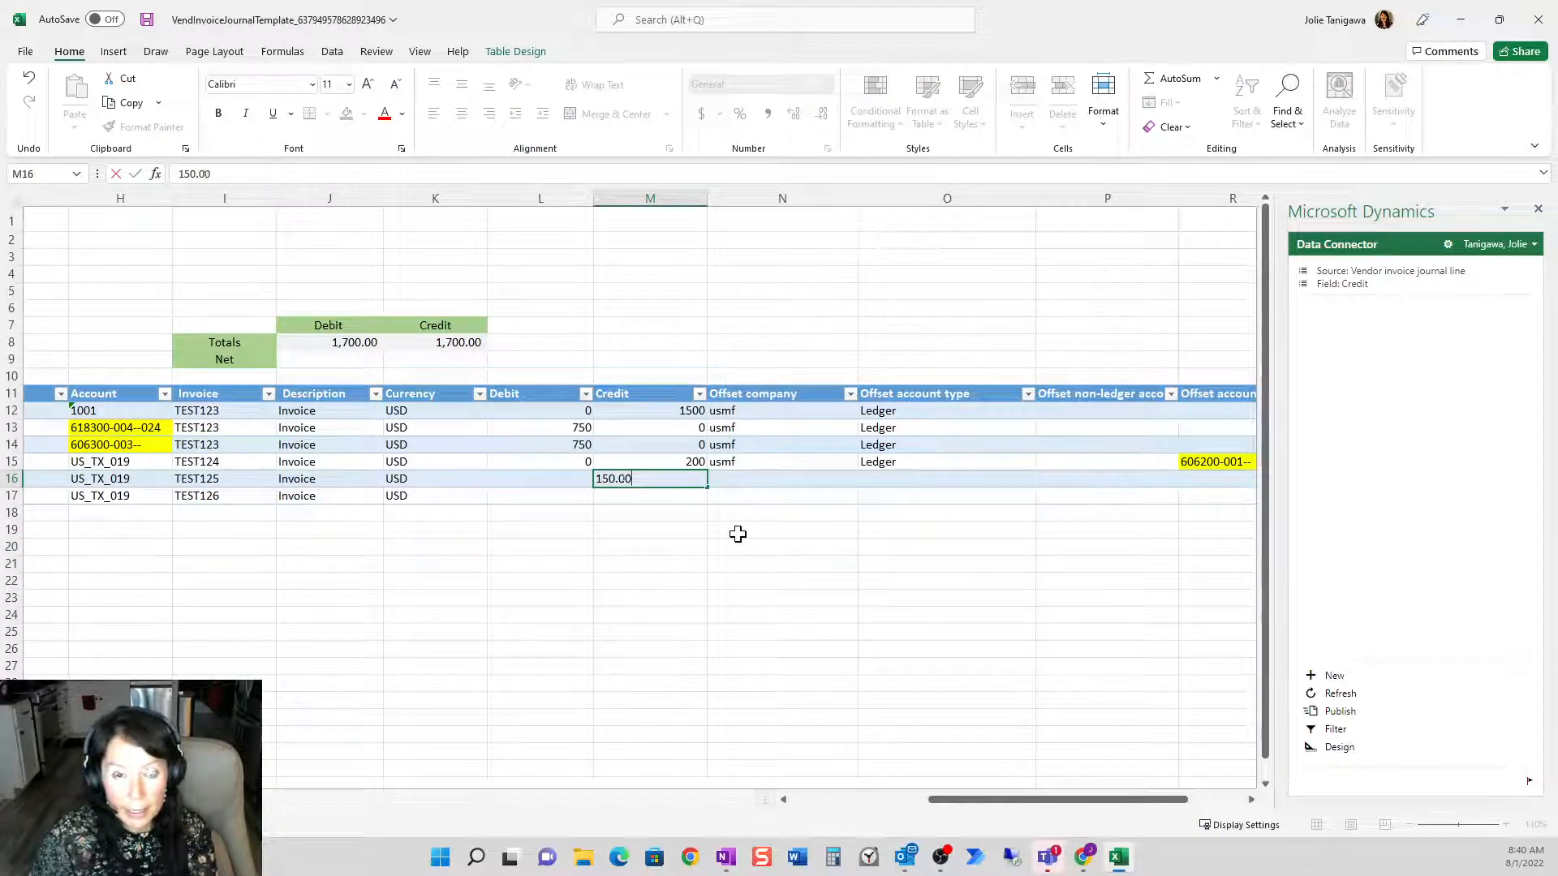
key("Return")
type("250.00")
key("Tab")
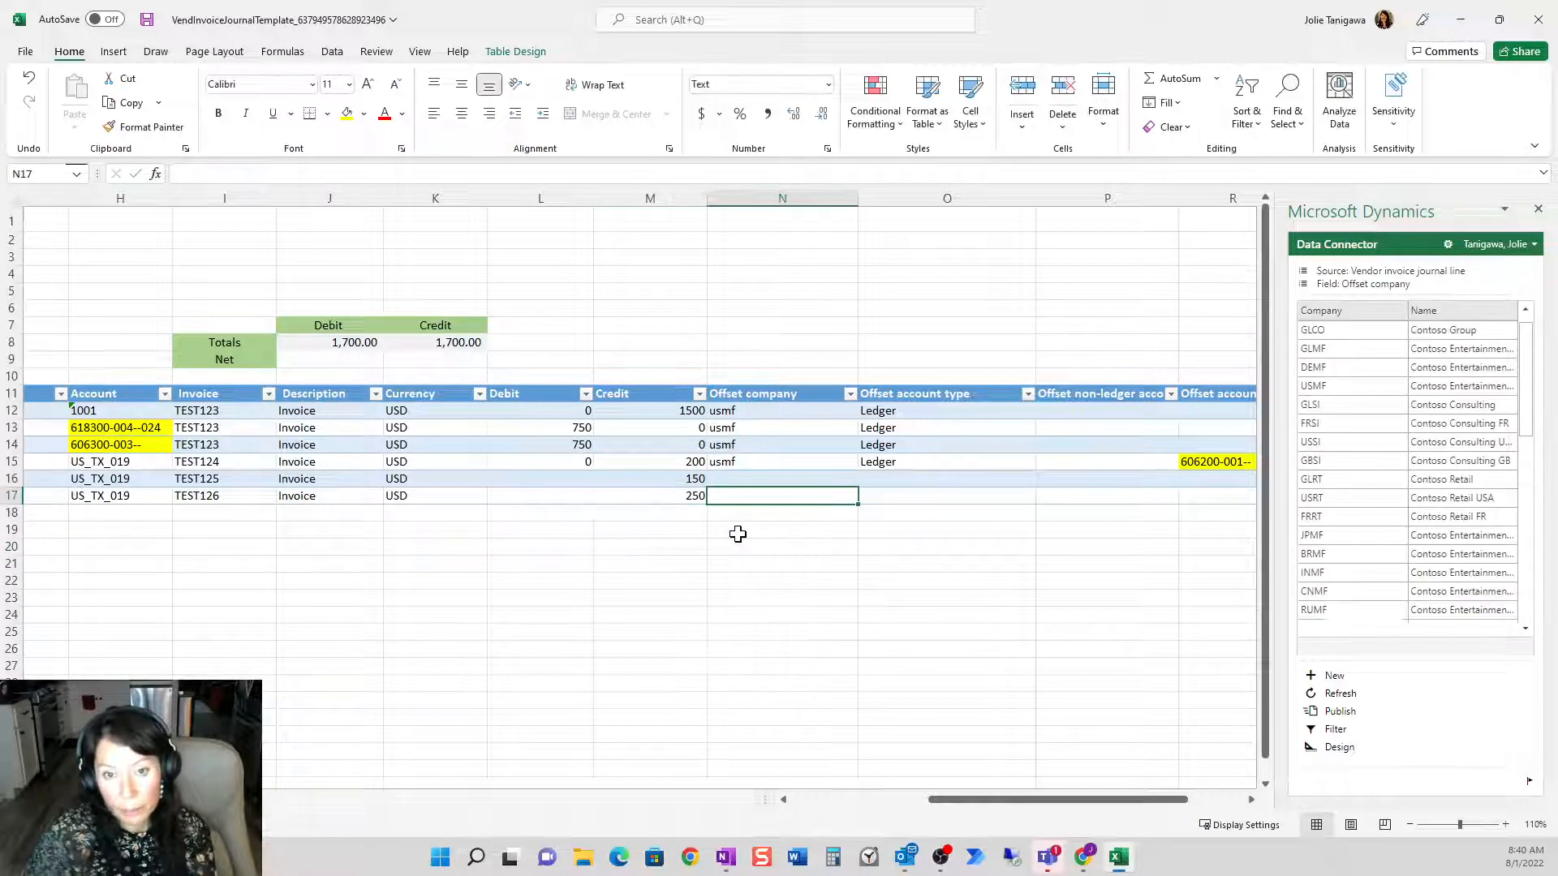
- Copy the offset company usmf and offset account type Ledger from N15:O15 into rows 16 and 17
left_click_drag(755, 461, 888, 494)
key("ctrl+c")
key("ctrl+v")
left_click(940, 650)
- Copy the offset account 606200-001-- from R15 into R16:R17
left_click_drag(1003, 800, 1132, 808)
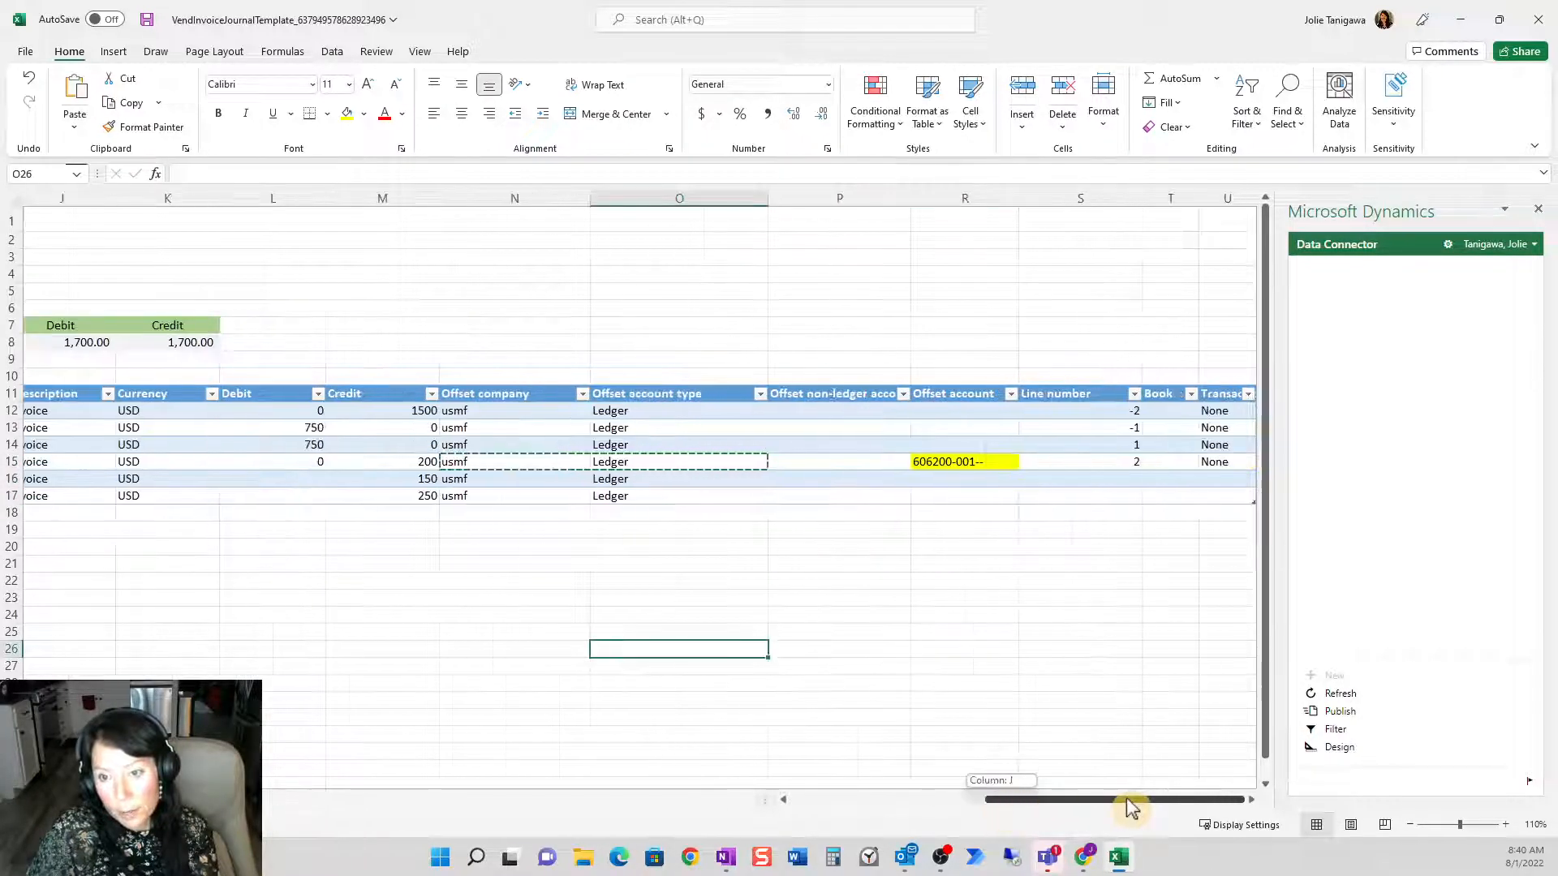
left_click(991, 462)
key("ctrl+c")
left_click(980, 478)
left_click_drag(980, 479, 978, 494)
key("ctrl+v")
left_click(1081, 495)
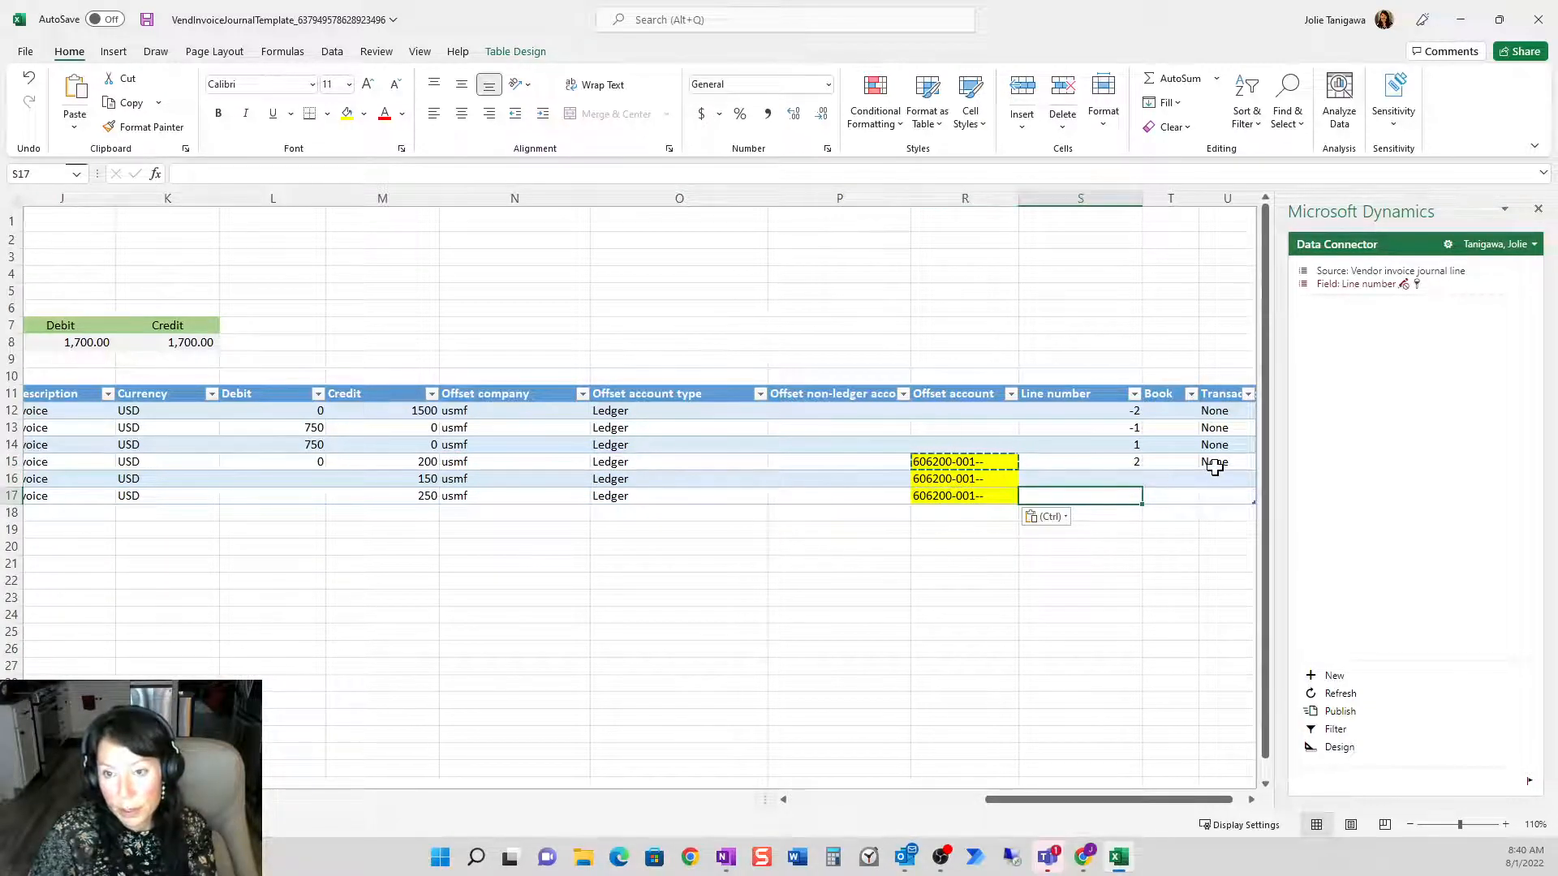
left_click(1251, 799)
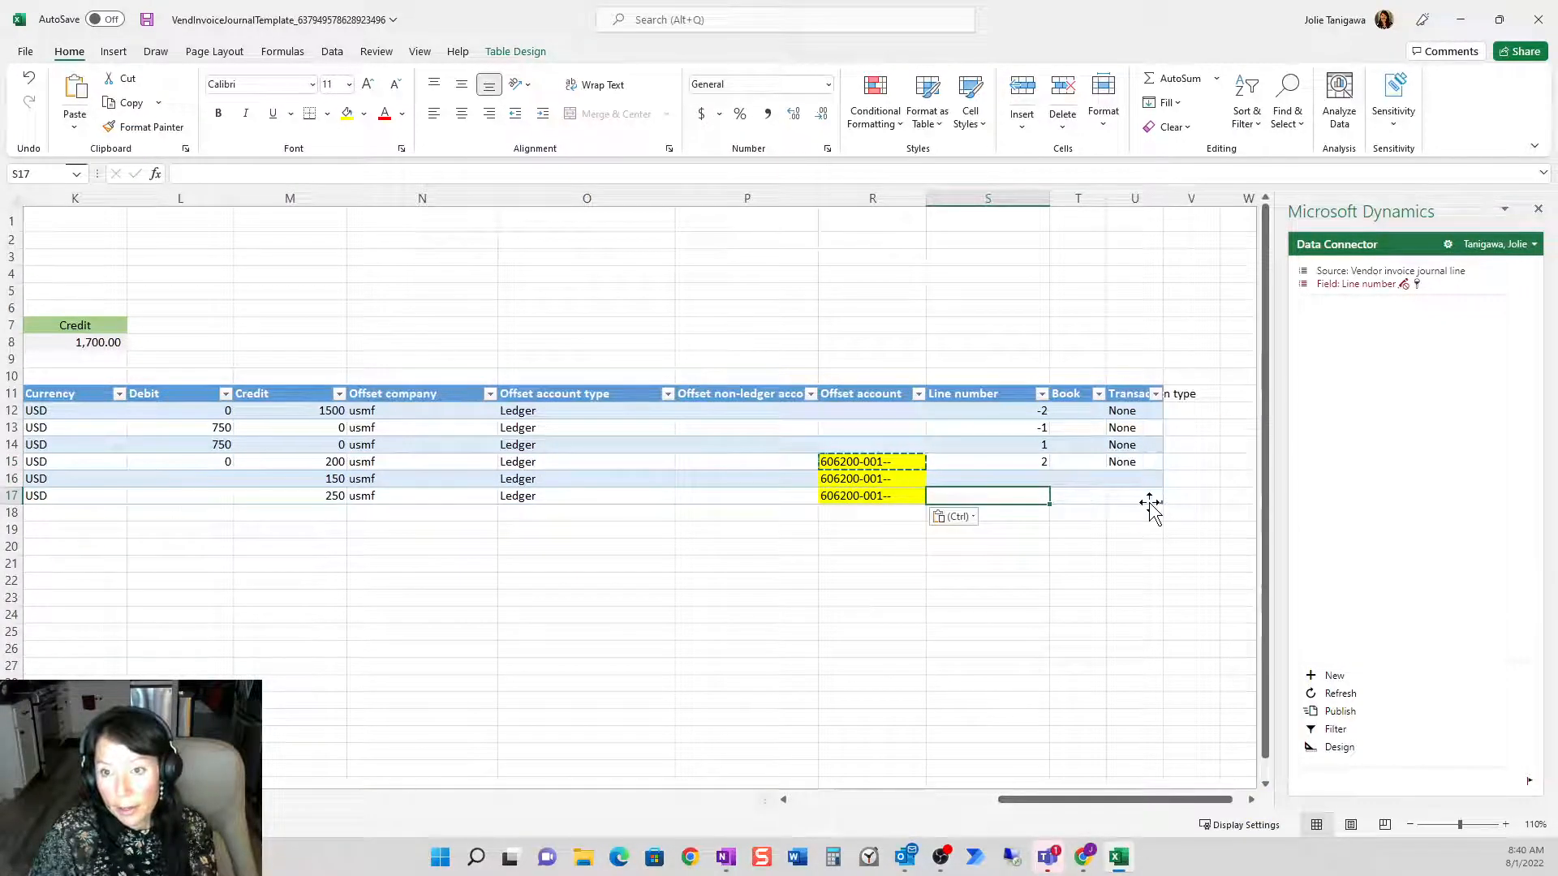
- Remove the cell fill colour from the entire worksheet
left_click_drag(1118, 799, 758, 787)
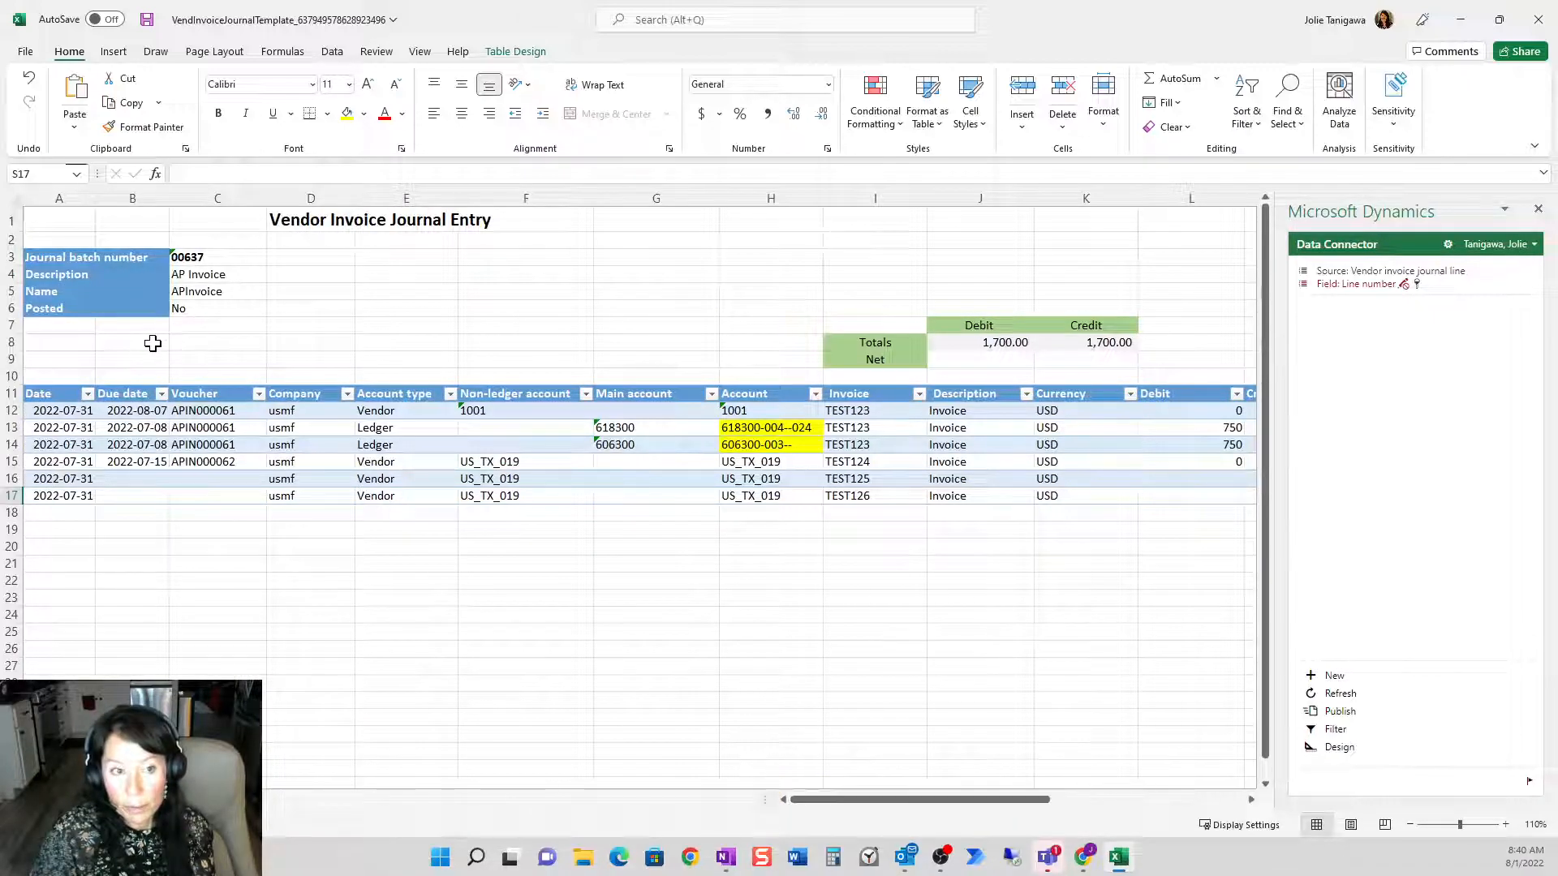
left_click(16, 201)
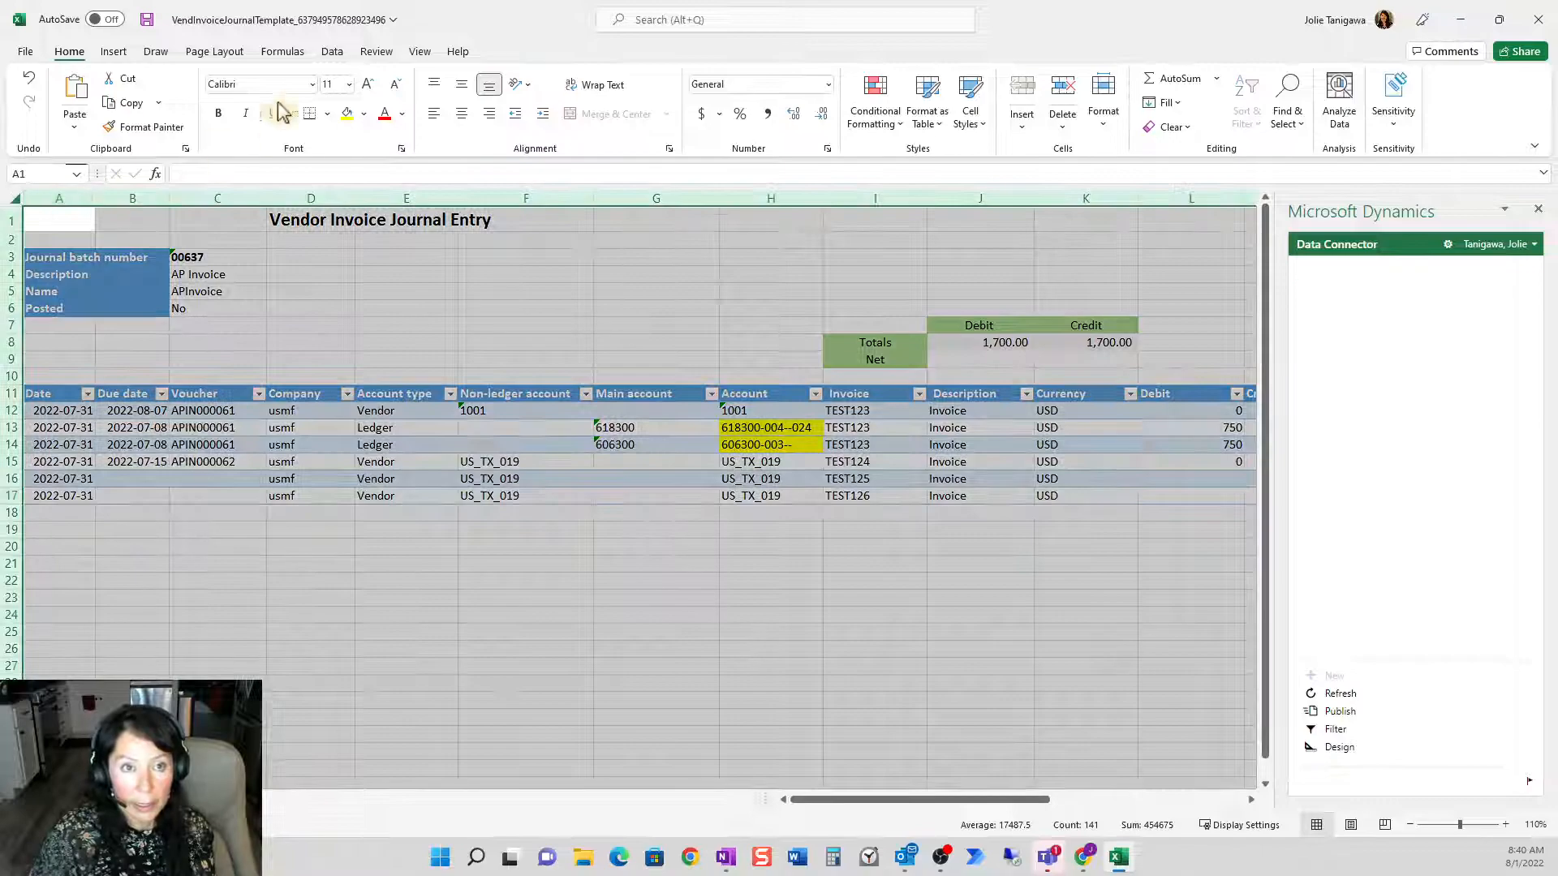
left_click(364, 114)
left_click(379, 297)
left_click(862, 497)
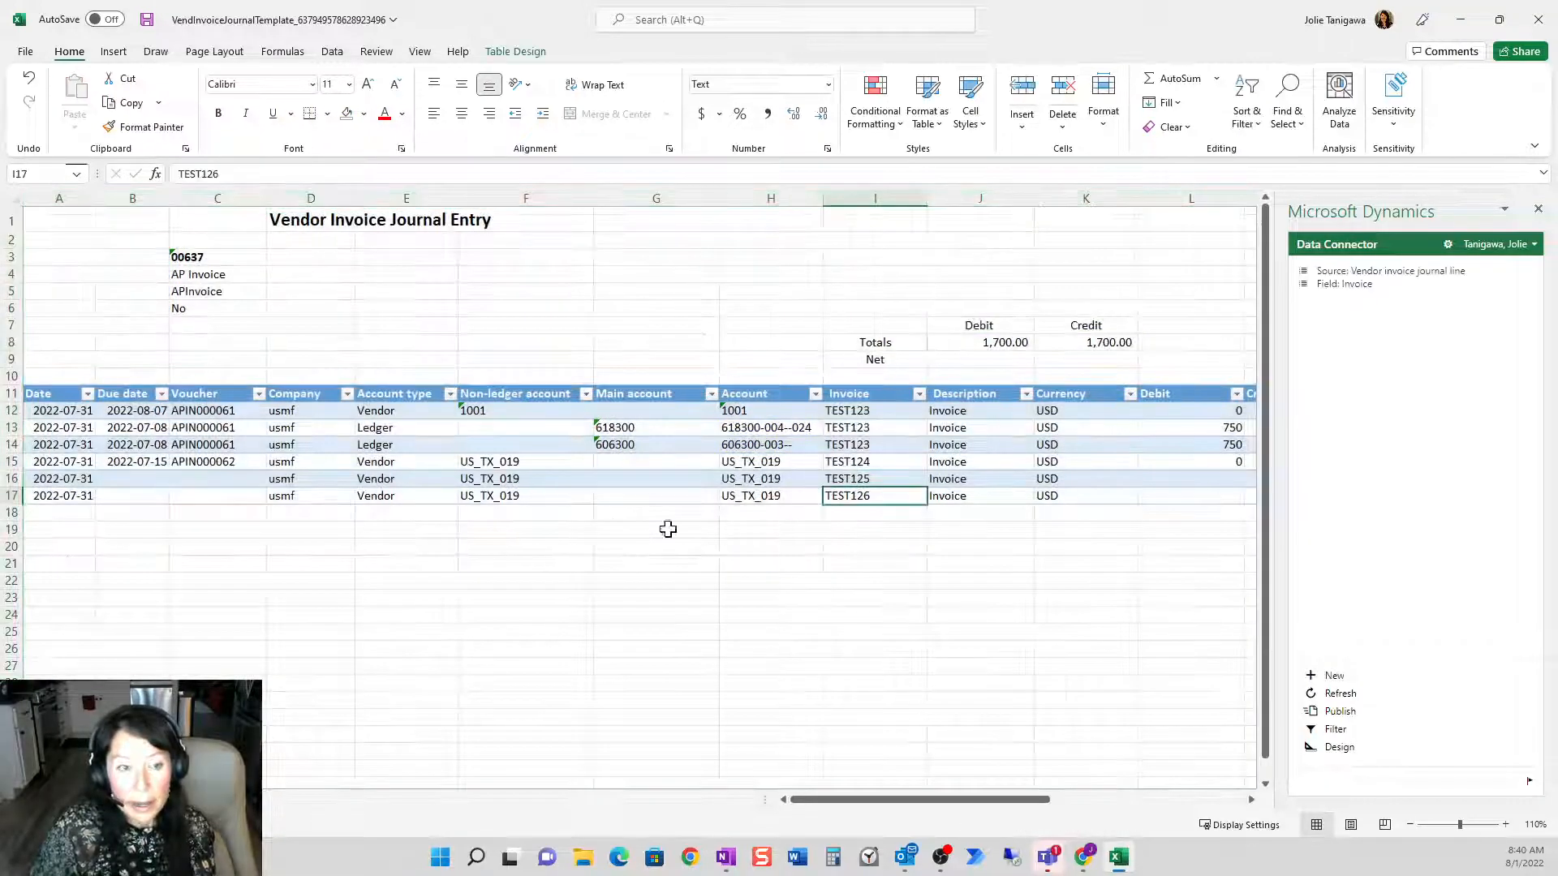
- Check the new invoice lines in rows 16 and 17 and publish them to Dynamics
left_click_drag(71, 485, 1202, 502)
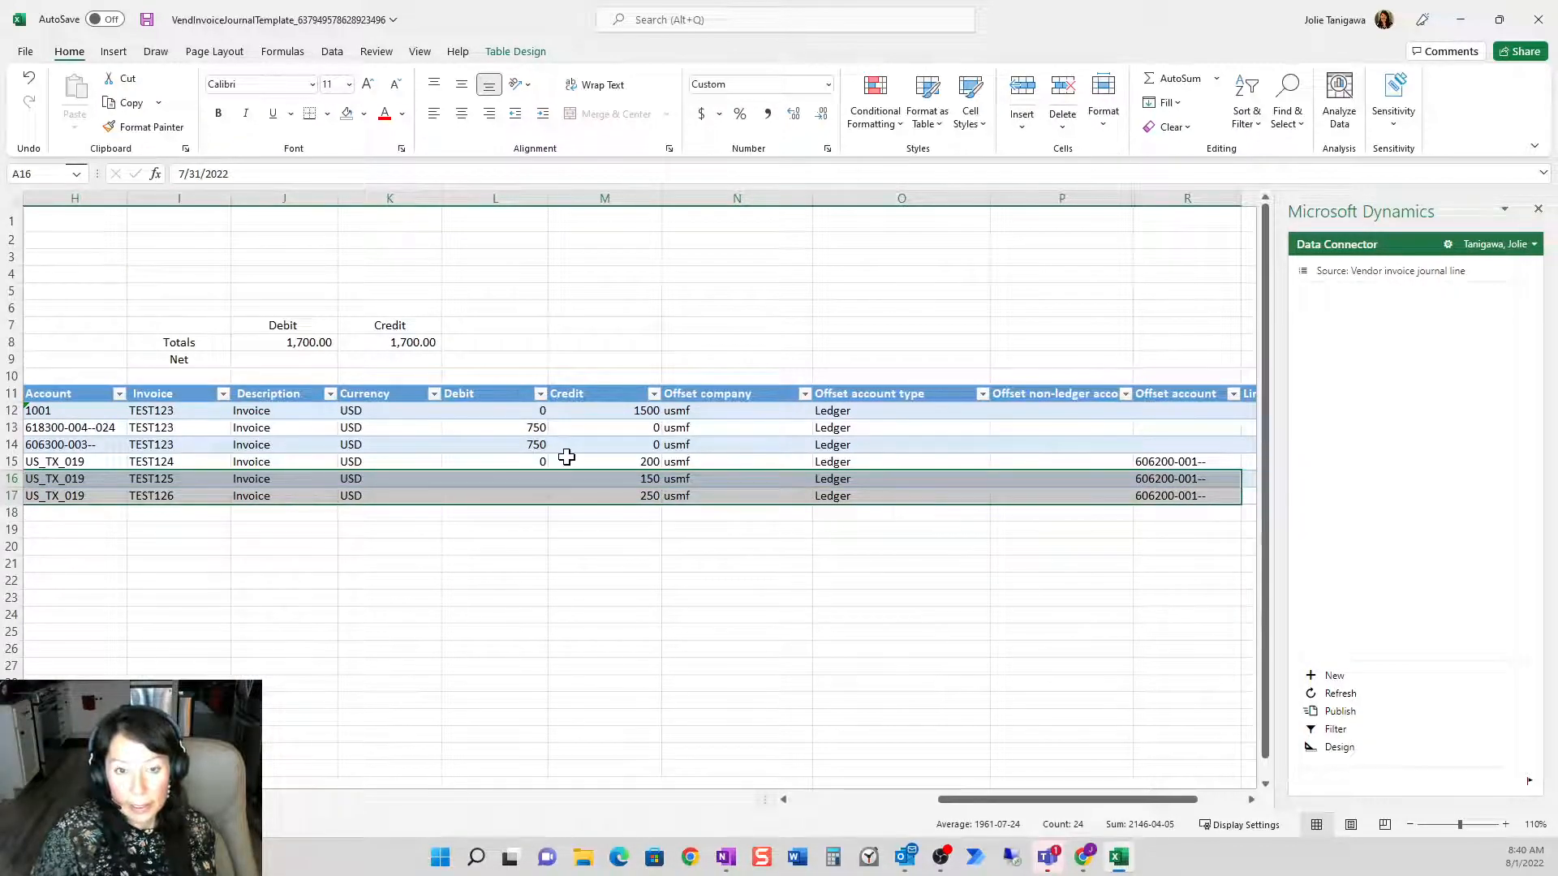
left_click(680, 442)
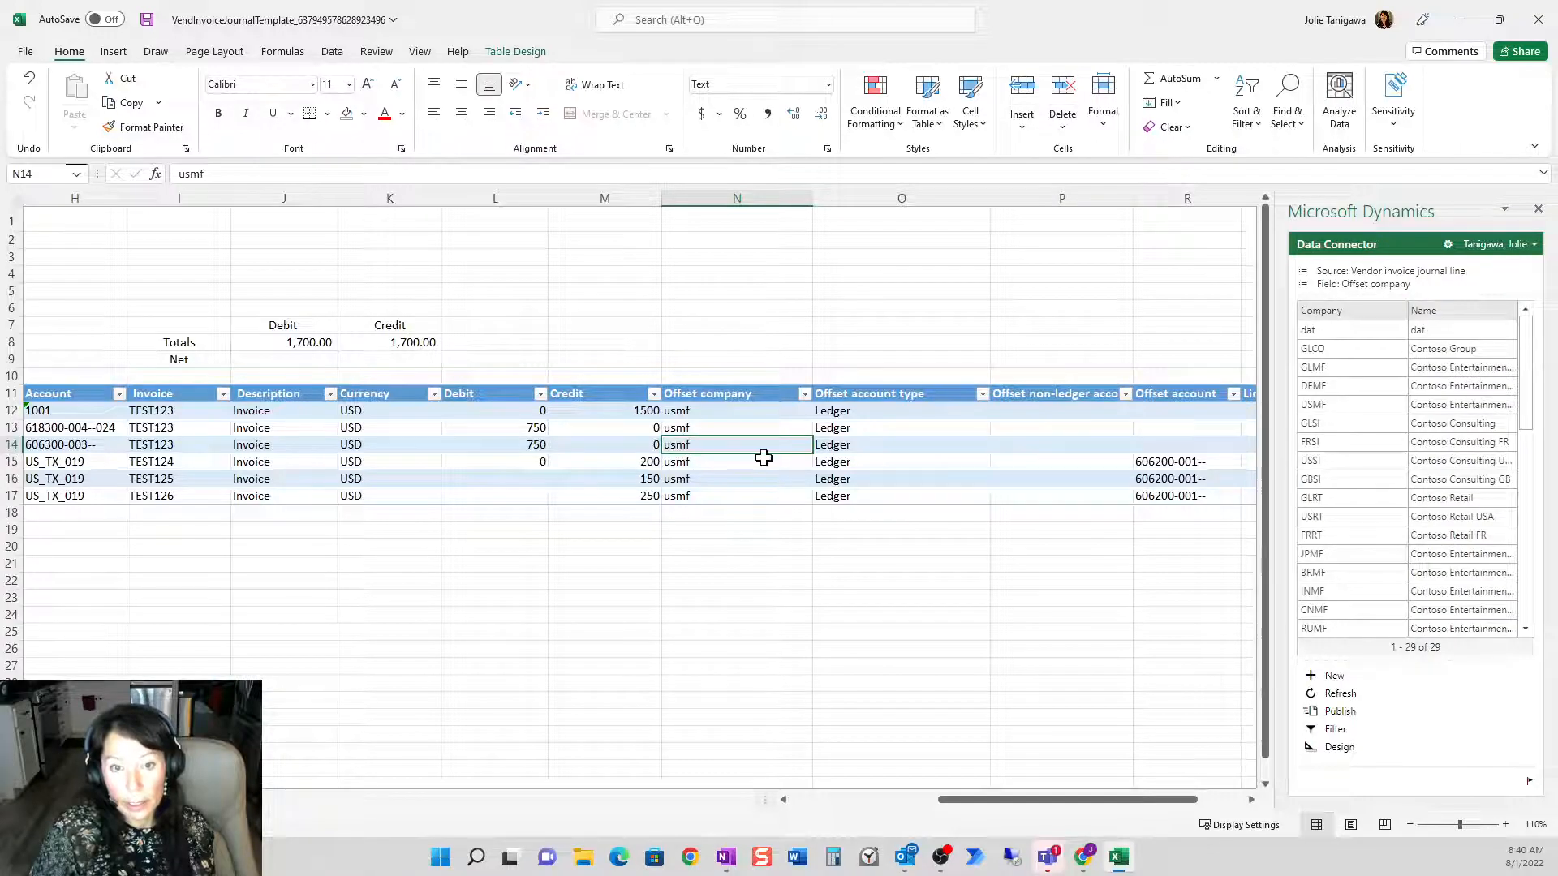
left_click_drag(647, 491, 870, 494)
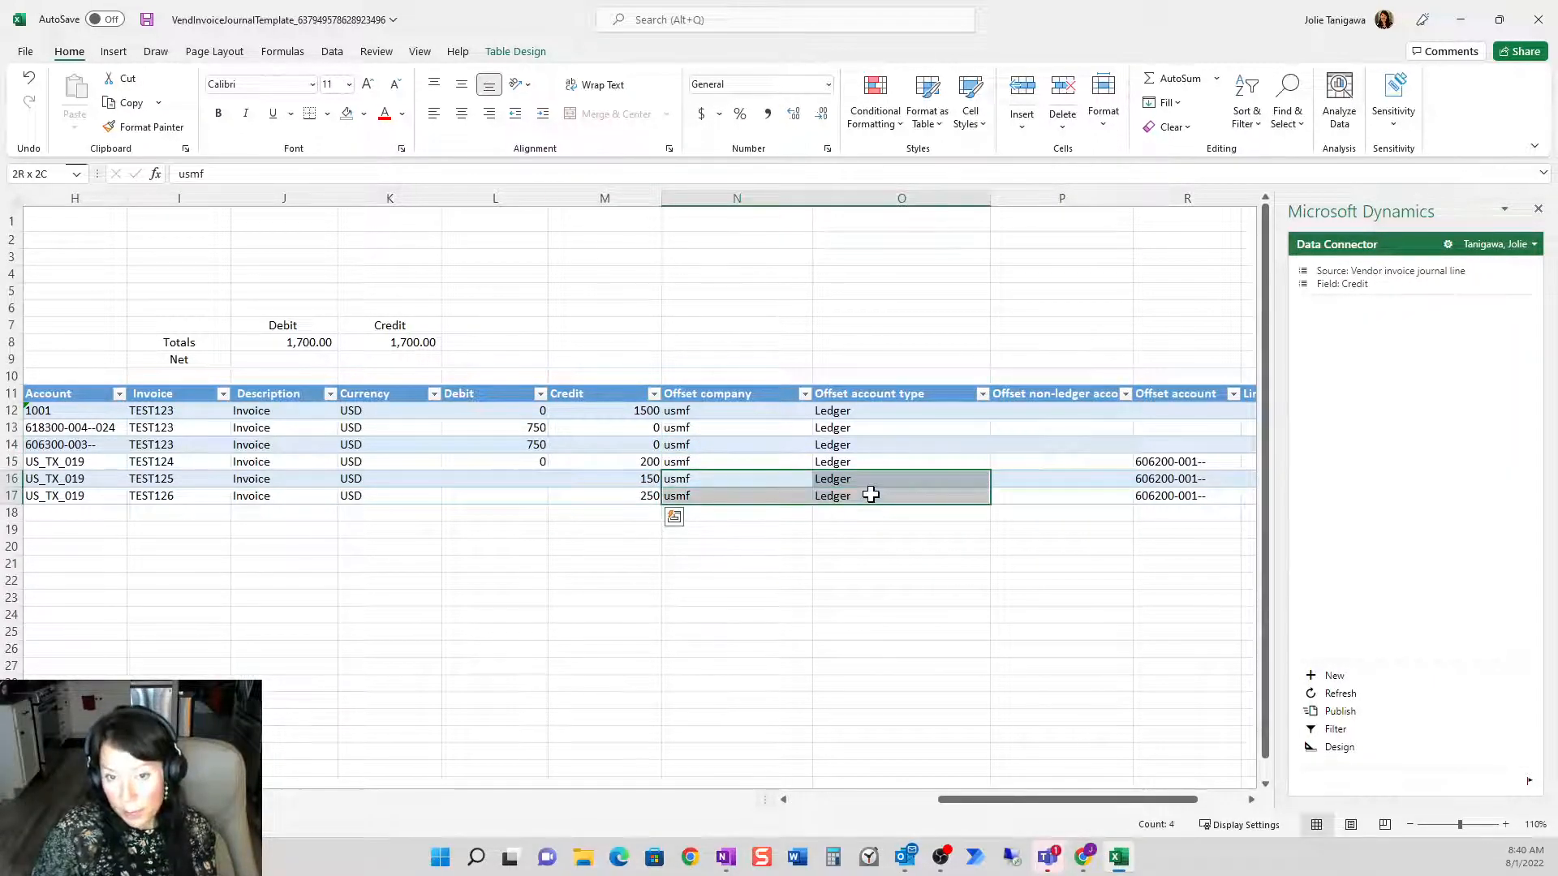
left_click_drag(1171, 479, 1175, 488)
left_click(1179, 479)
left_click(1176, 494)
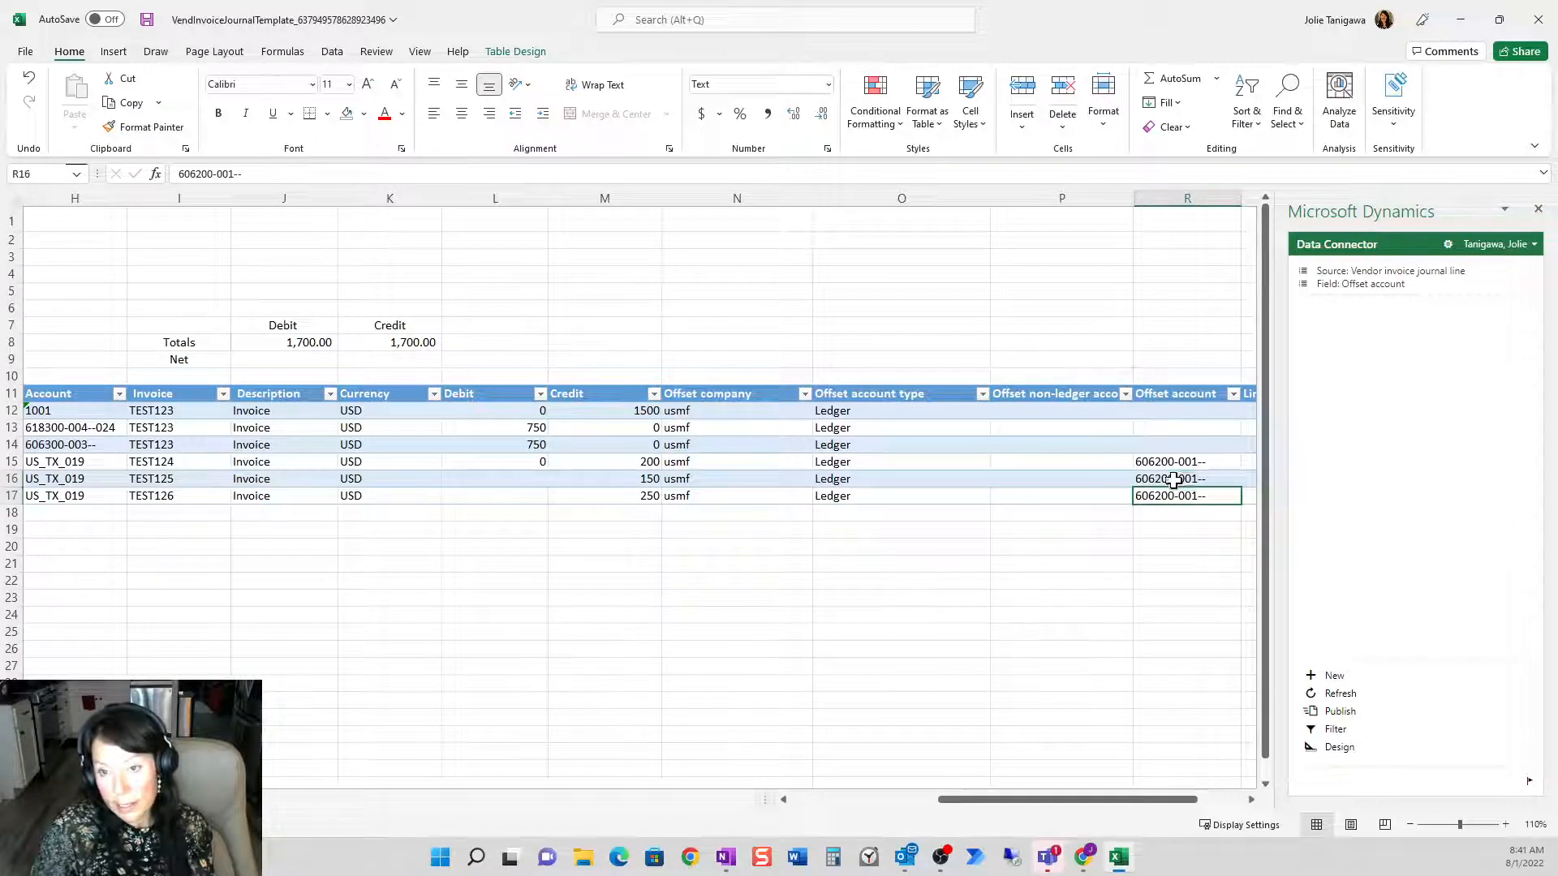
left_click(1336, 714)
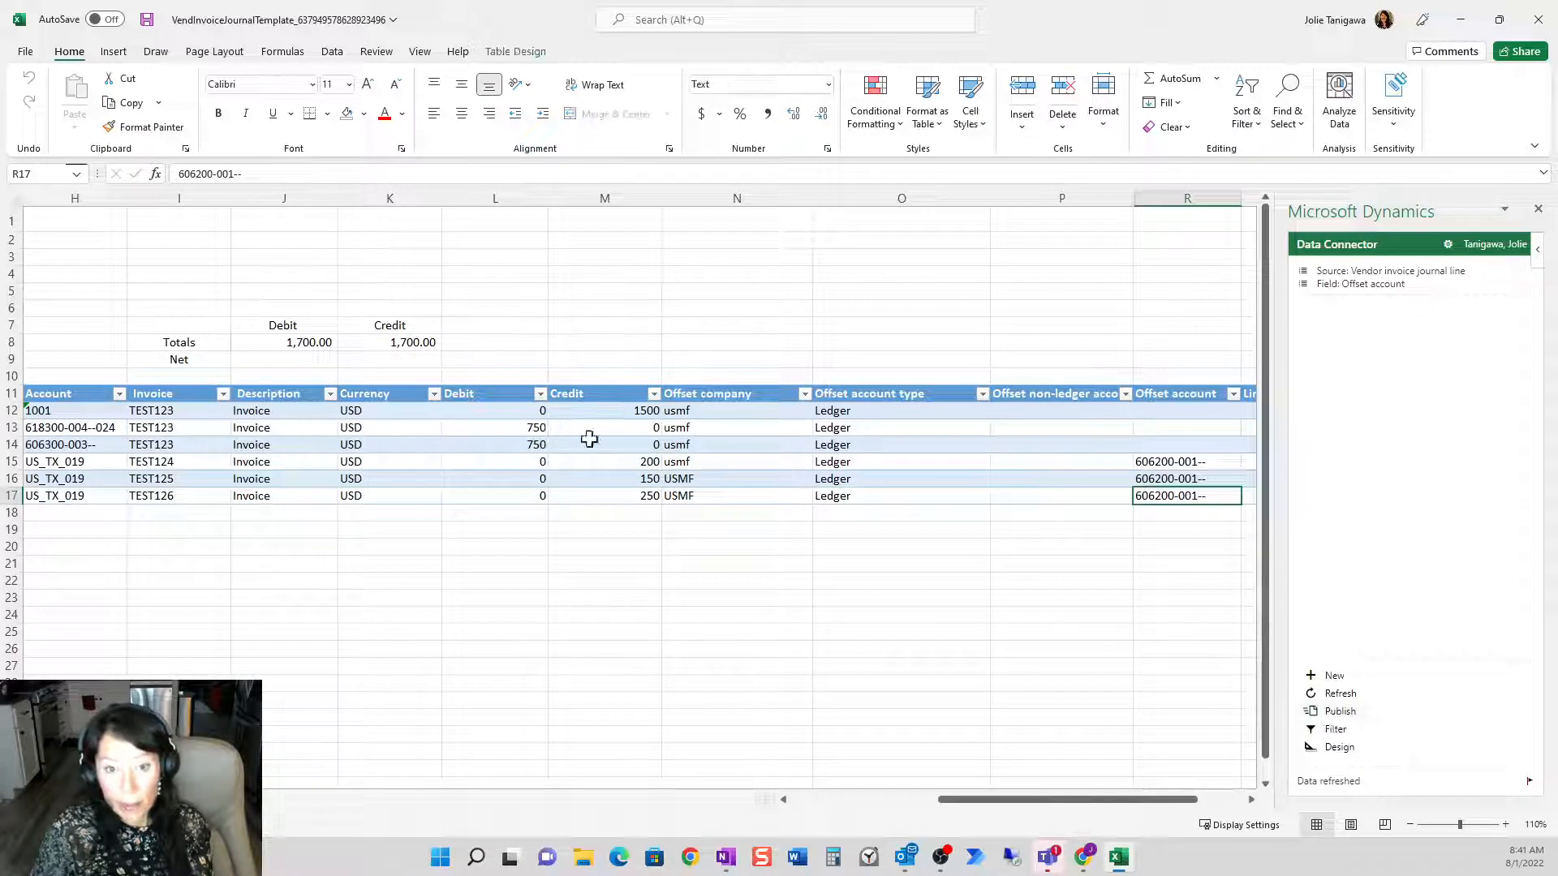
scroll(762, 547, "down", 3)
scroll(730, 592, "up", 3)
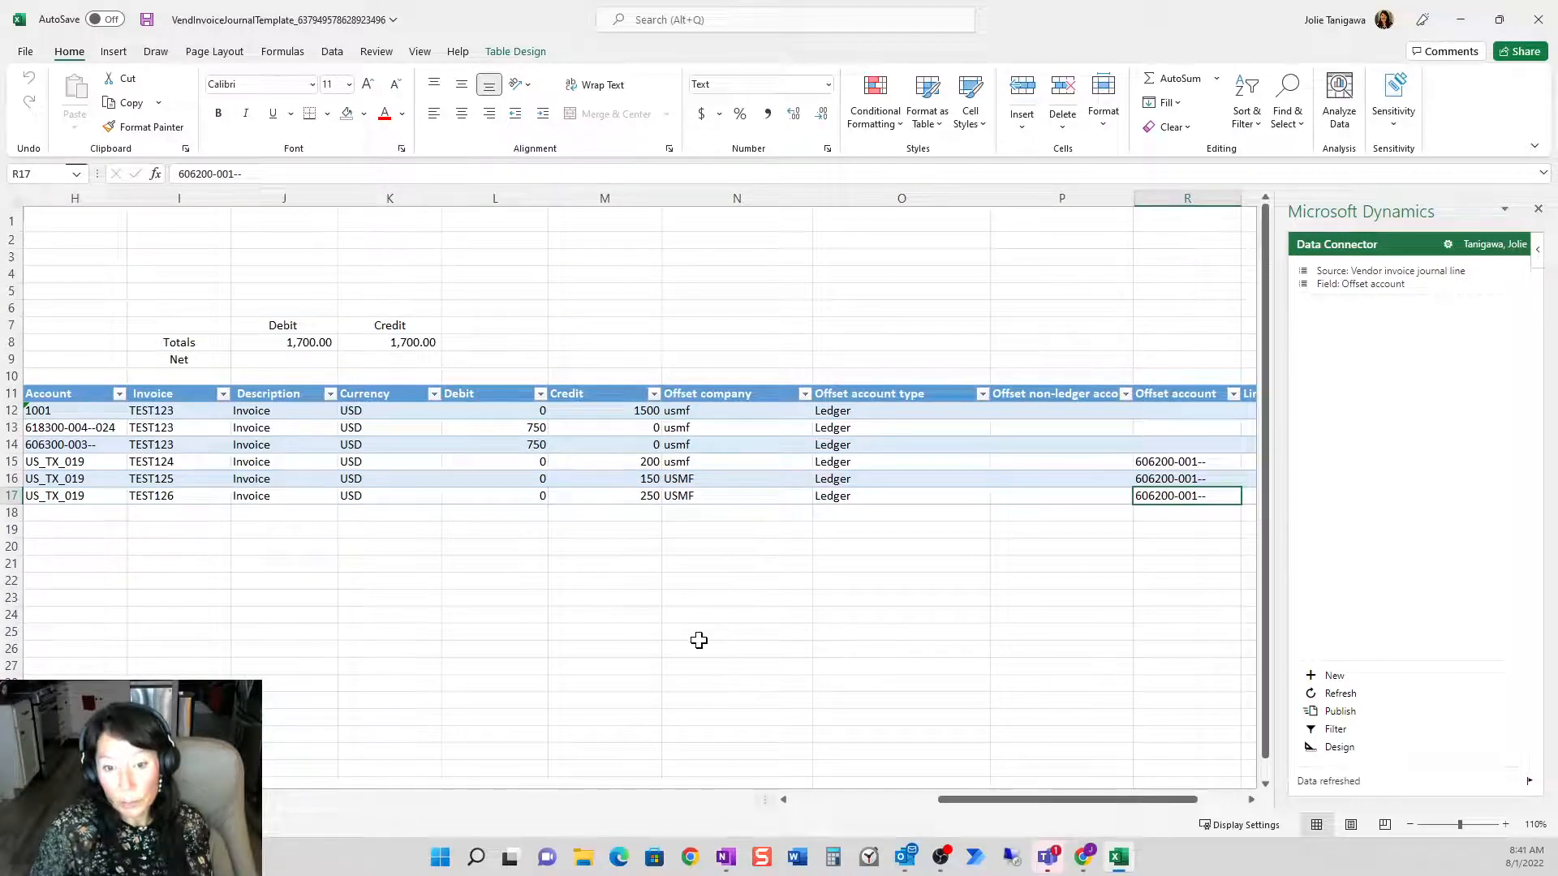
- Switch to the Vendor invoice journal in the Chrome browser and refresh its lines
left_click(1083, 856)
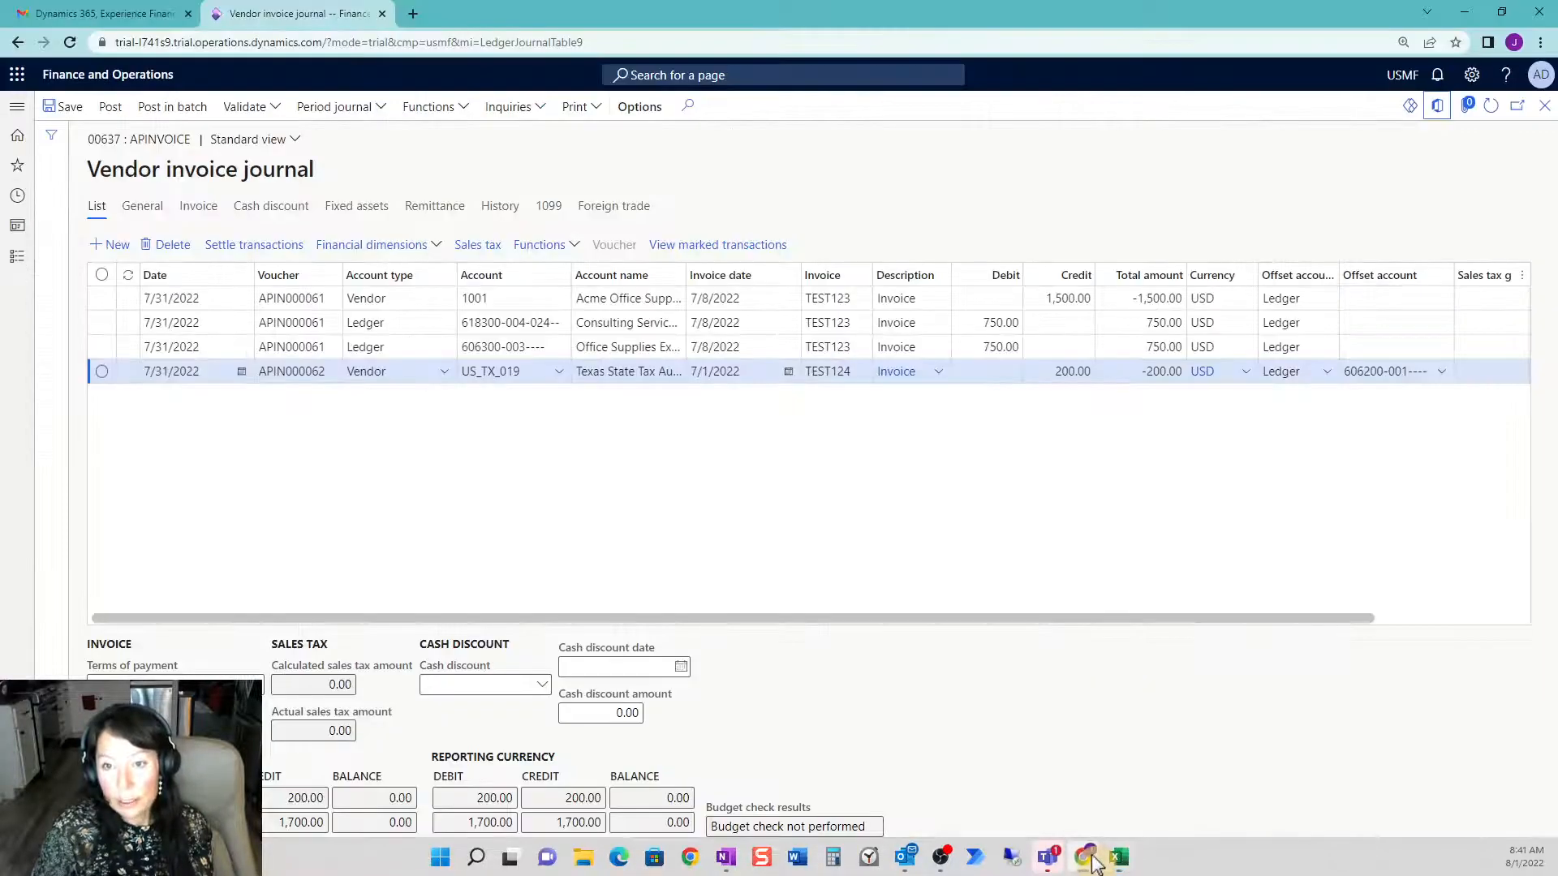
left_click(1491, 114)
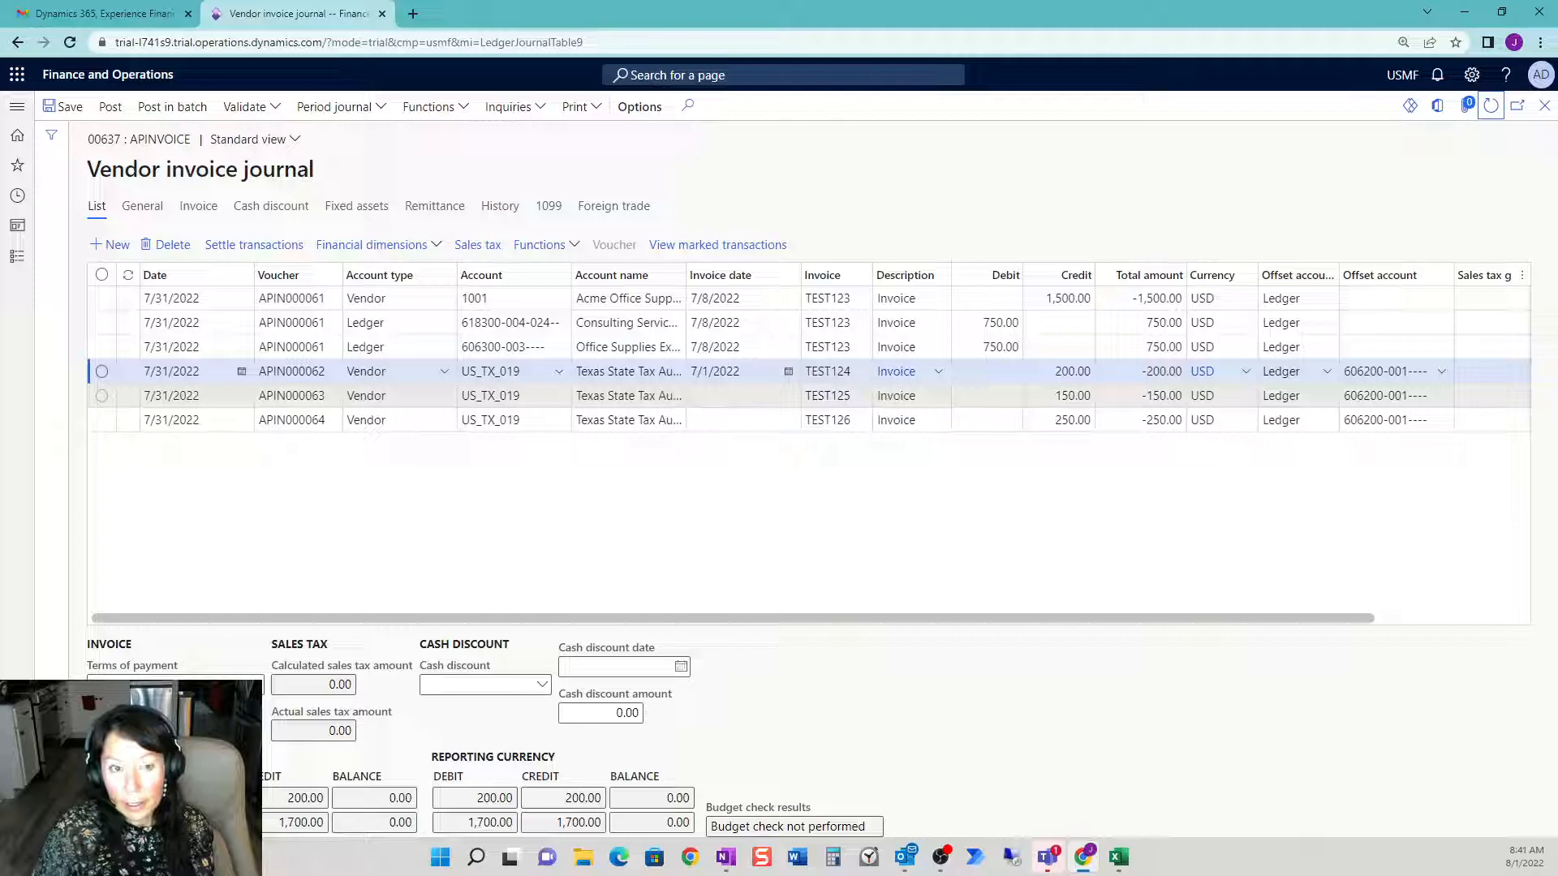
- Set the invoice date to 7/12/2022 on the TEST125 line and to 7/6/2022 on the TEST126 line
left_click(783, 398)
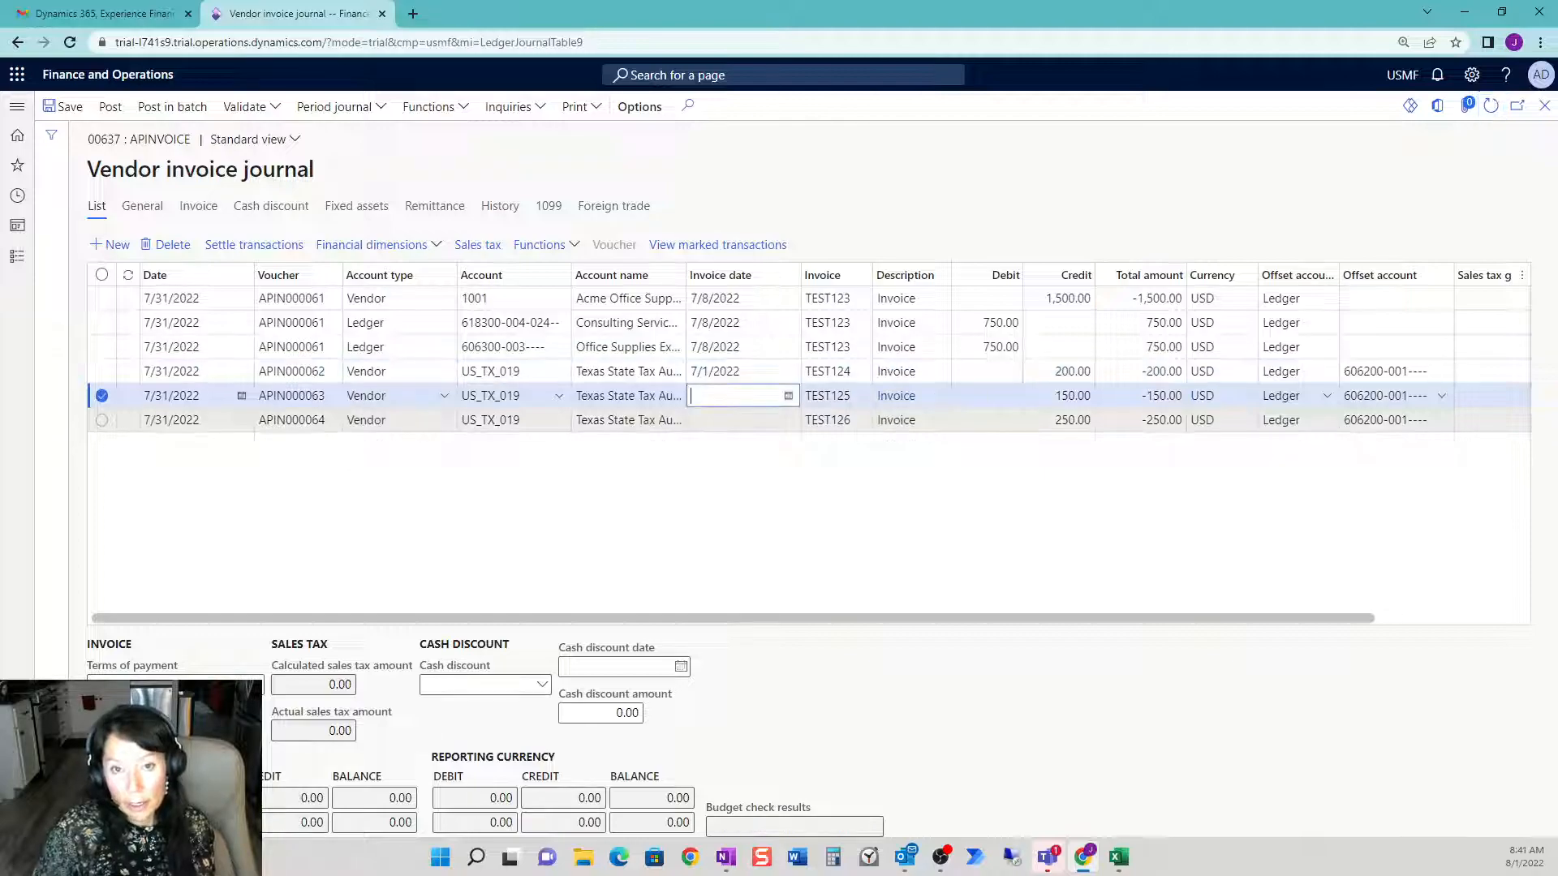
left_click(788, 396)
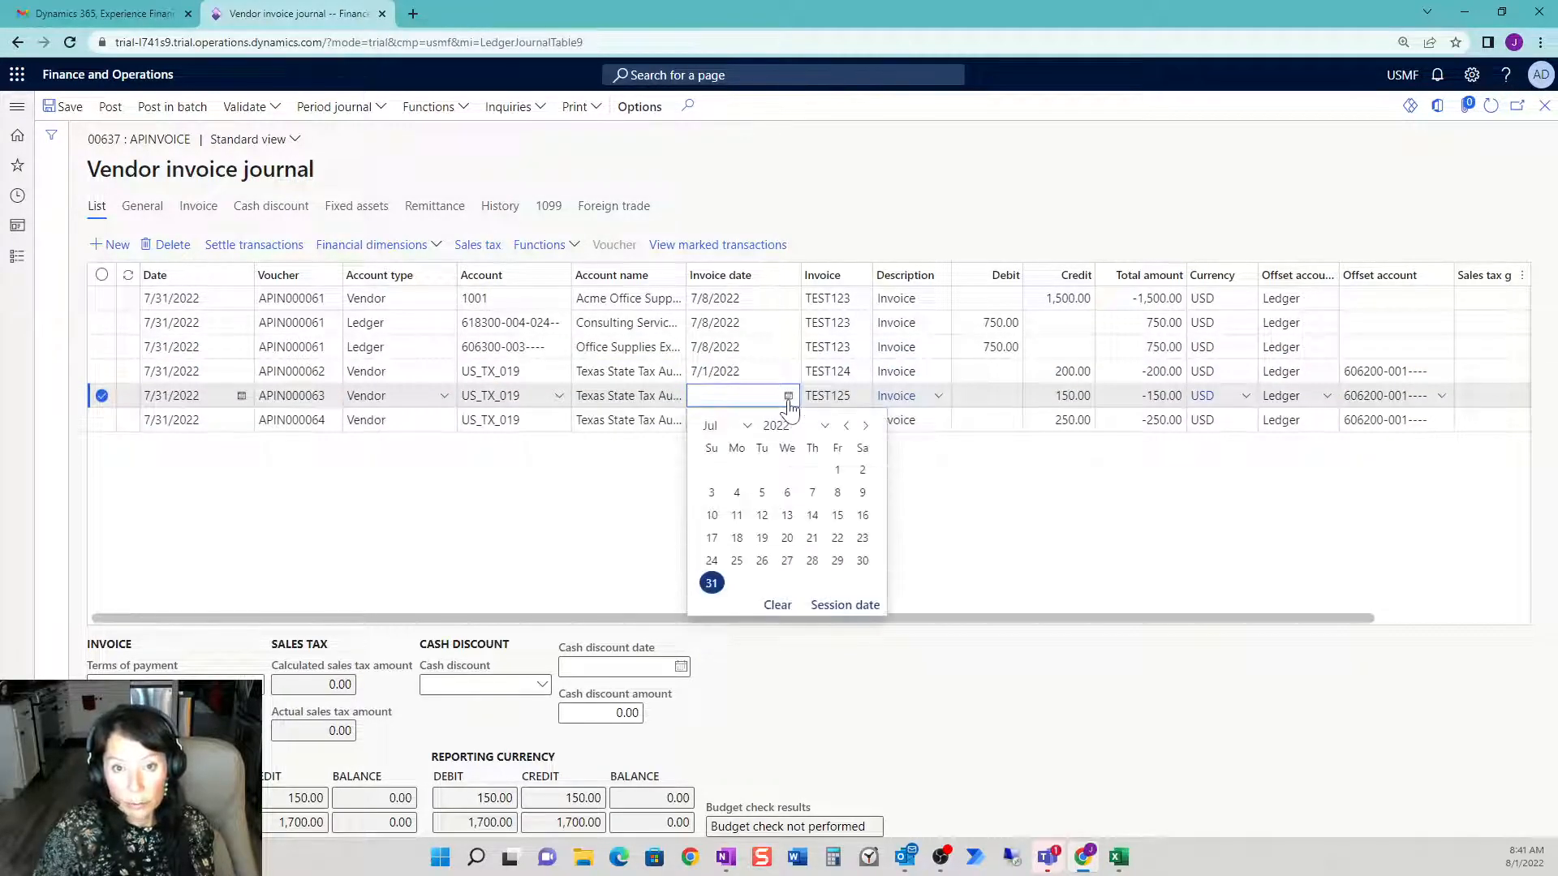
left_click(750, 528)
left_click(759, 421)
left_click(788, 420)
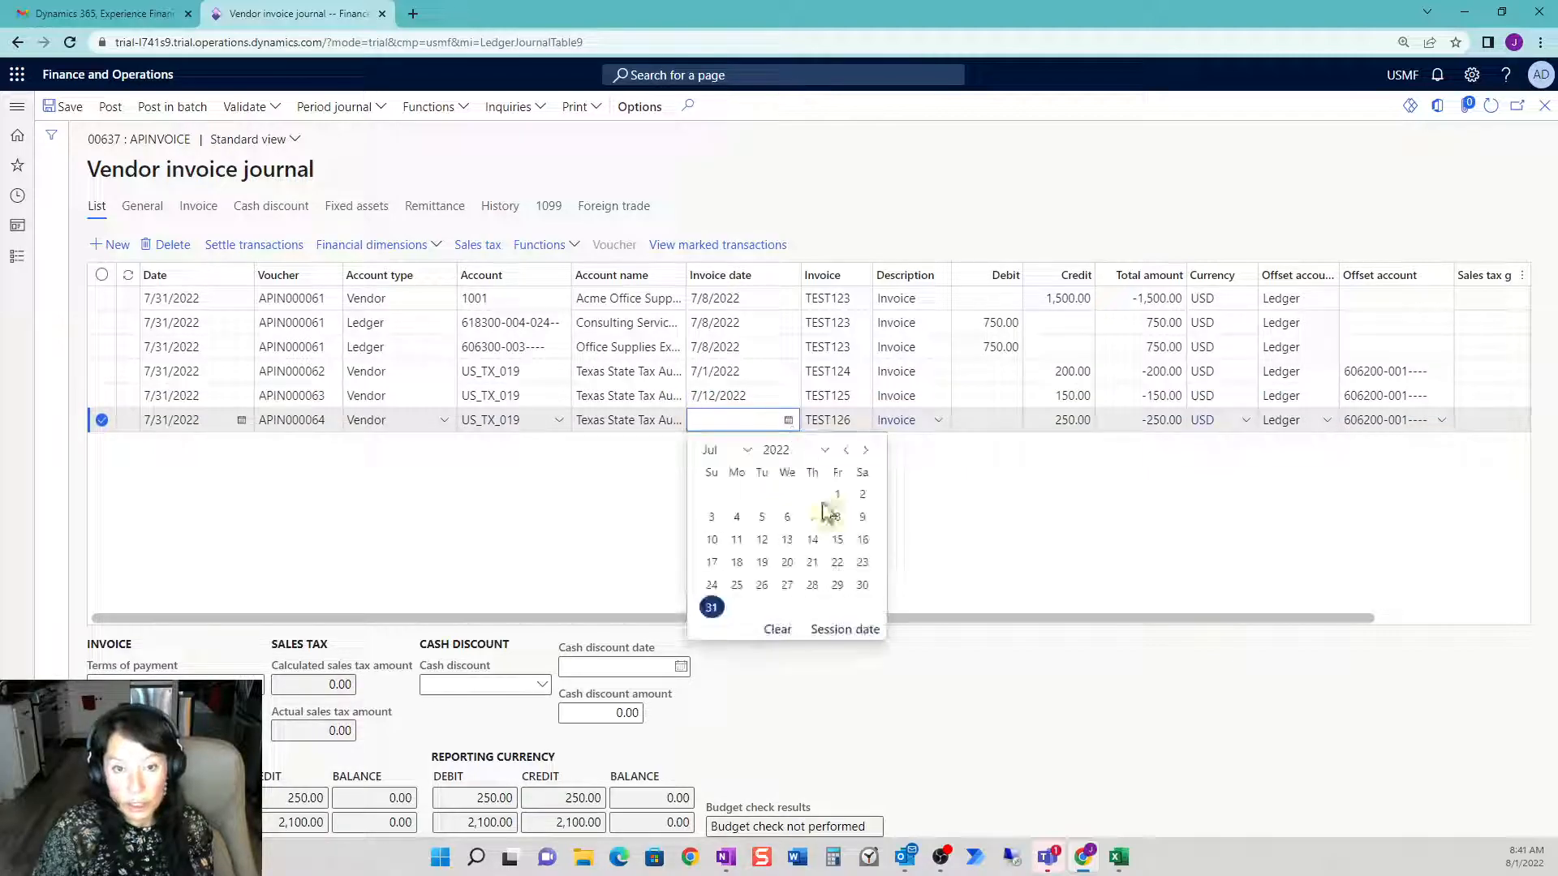
left_click(788, 518)
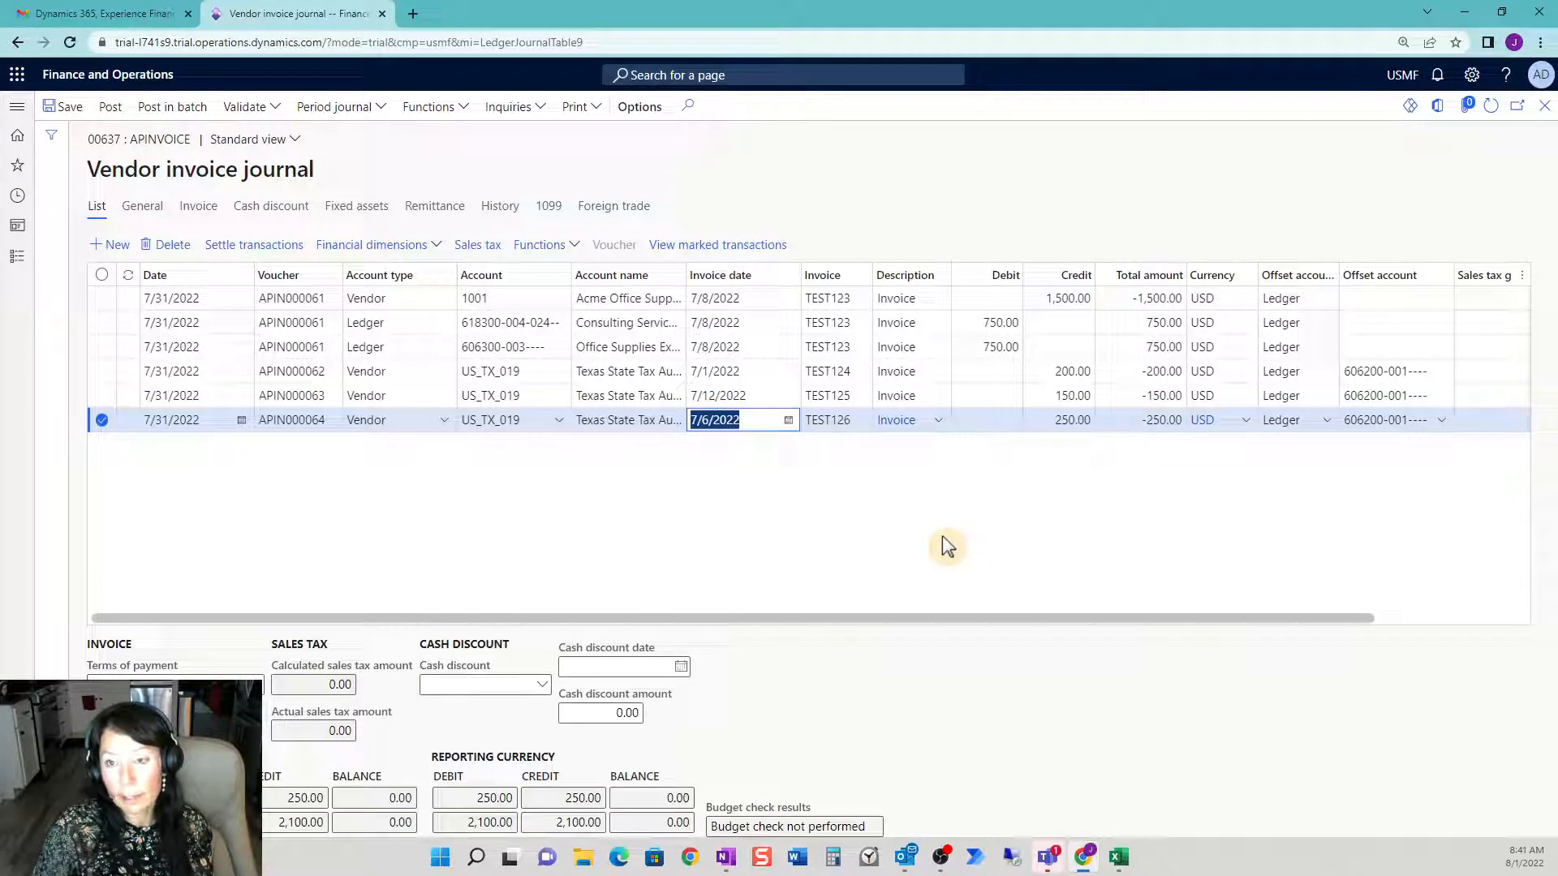
- Validate the vendor invoice journal with the added lines
left_click(272, 108)
left_click(275, 185)
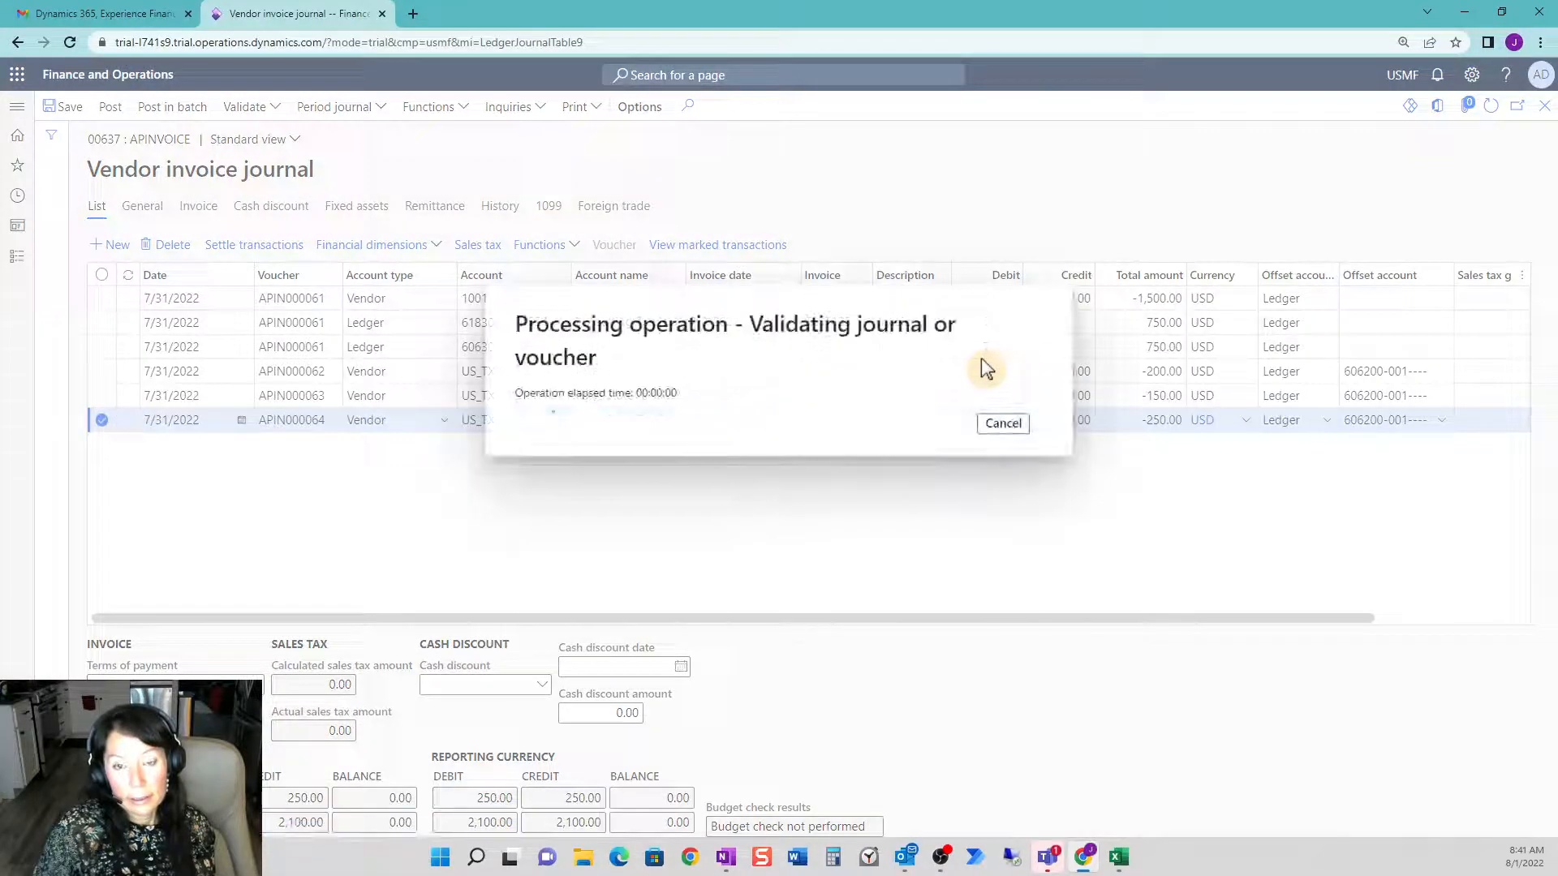